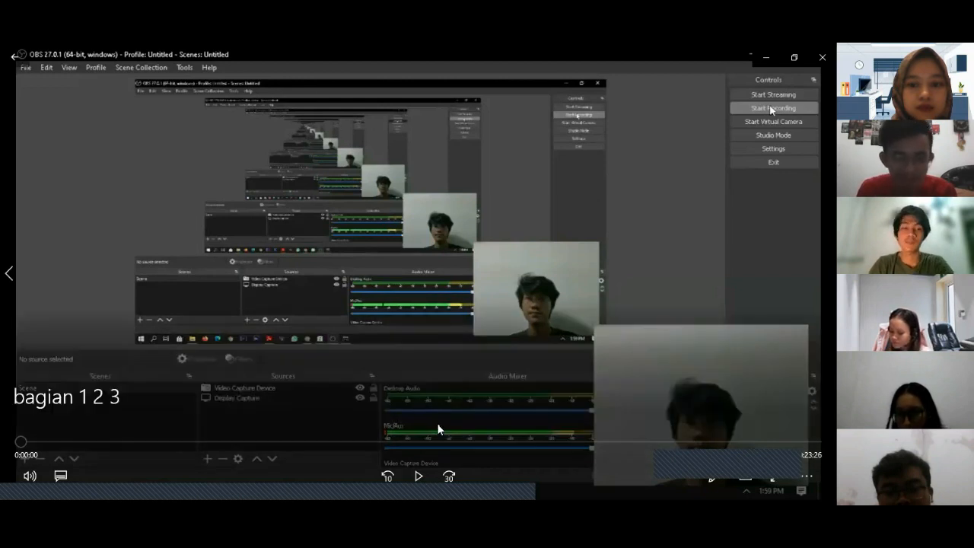
Start playing the recorded session in the video player.
{"action": "left_click", "coordinate": [415, 478]}
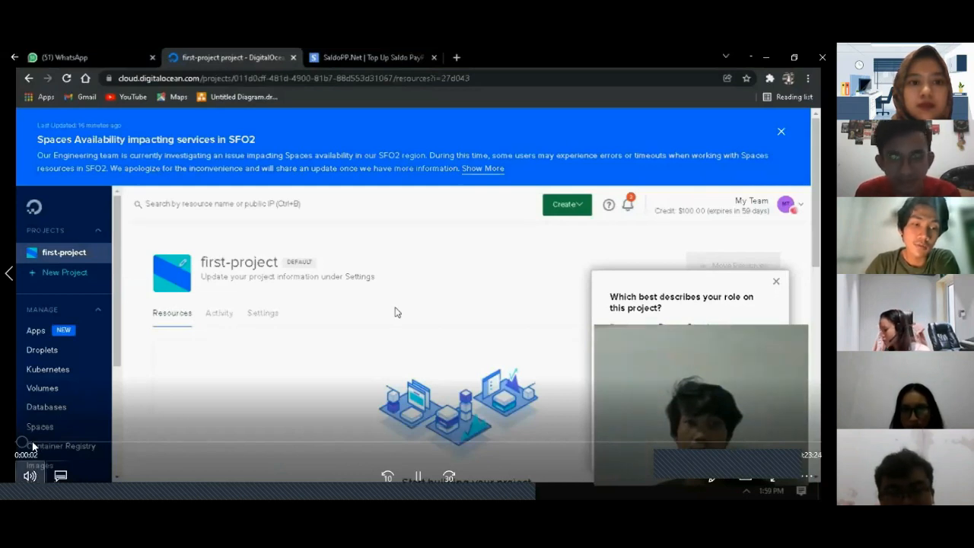
Mute the recording's audio and scroll through the Create Droplets form.
{"action": "left_click", "coordinate": [30, 475]}
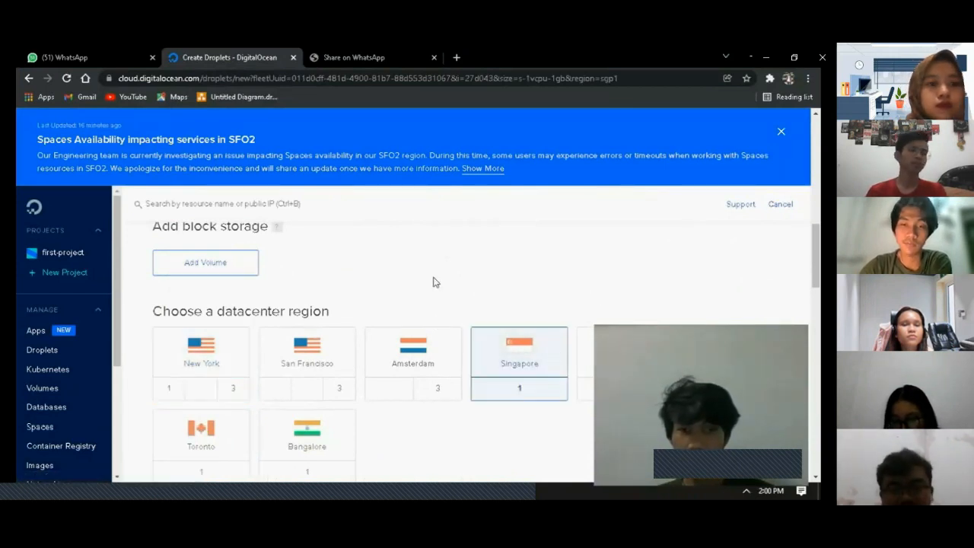
{"action": "scroll", "coordinate": [432, 282], "scroll_direction": "down", "scroll_amount": 2}
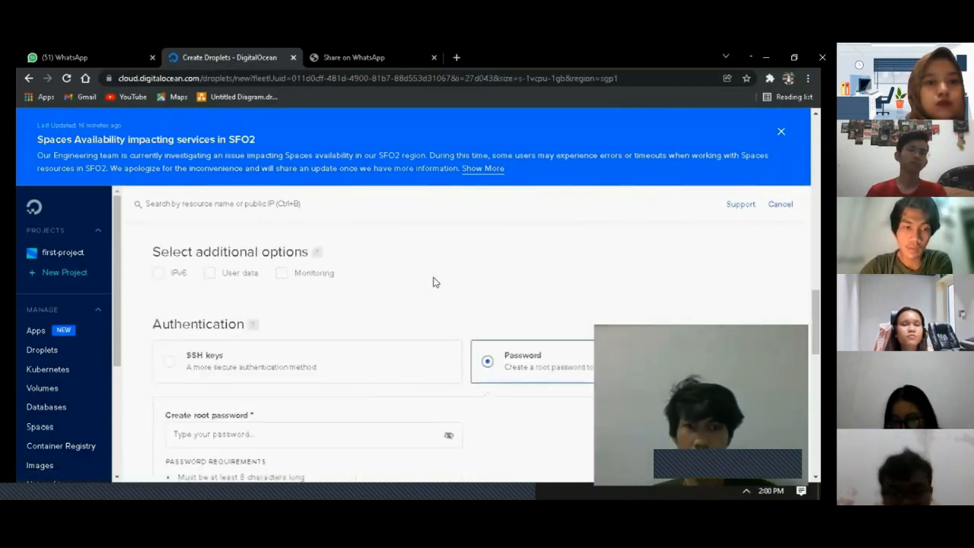
{"action": "scroll", "coordinate": [494, 288], "scroll_direction": "up", "scroll_amount": 5}
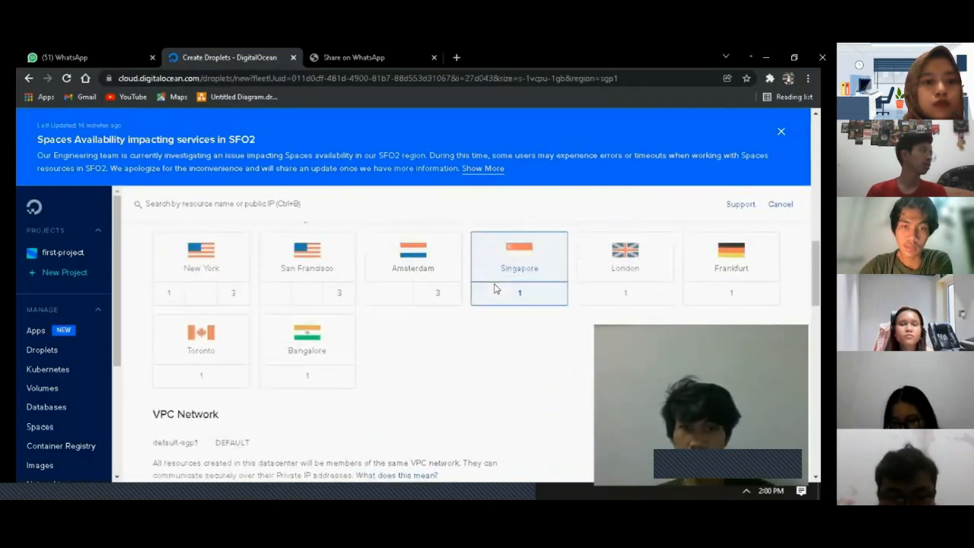
{"action": "scroll", "coordinate": [494, 288], "scroll_direction": "down", "scroll_amount": 6}
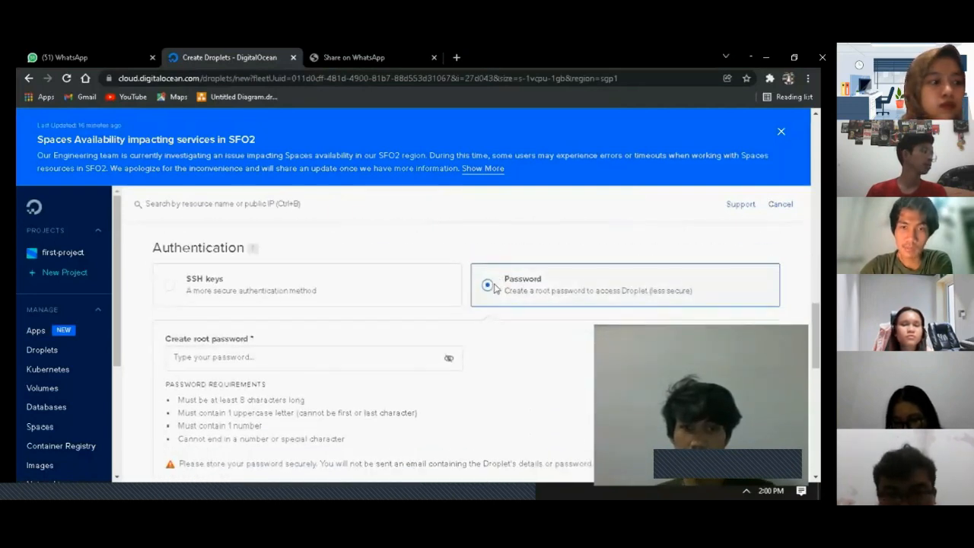
{"action": "scroll", "coordinate": [494, 289], "scroll_direction": "down", "scroll_amount": 2}
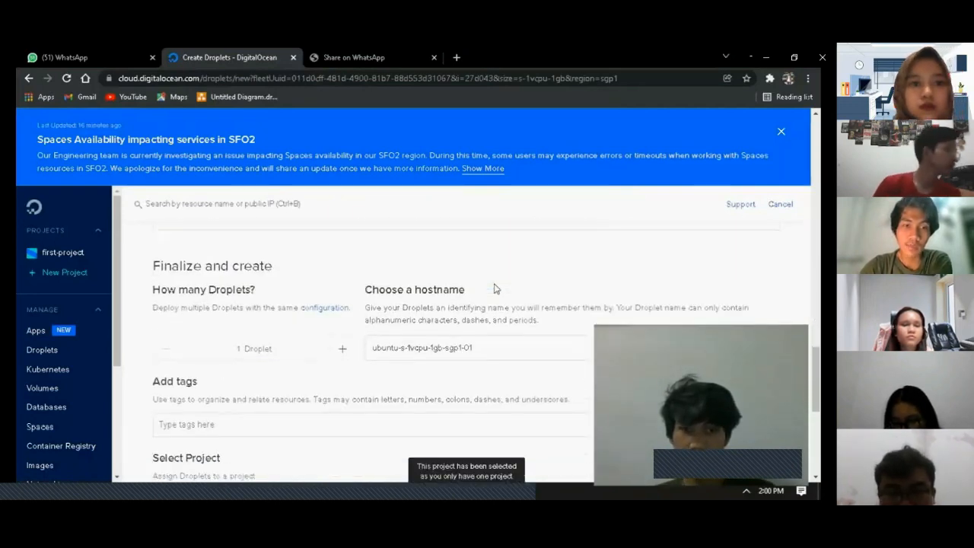
{"action": "scroll", "coordinate": [493, 288], "scroll_direction": "up", "scroll_amount": 3}
Enter a root password with an uppercase letter and a number, declining the suggested password.
{"action": "left_click", "coordinate": [272, 362]}
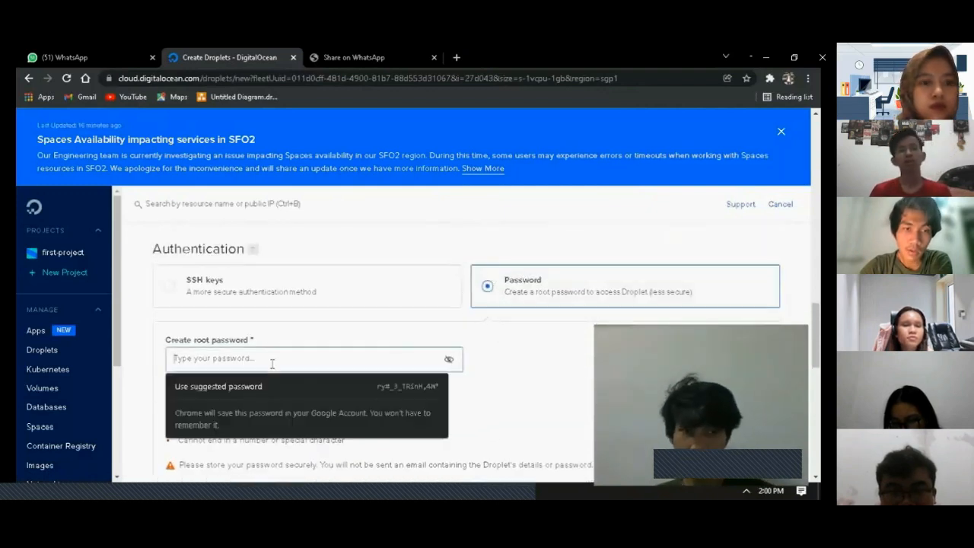
{"action": "type", "text": "a"}
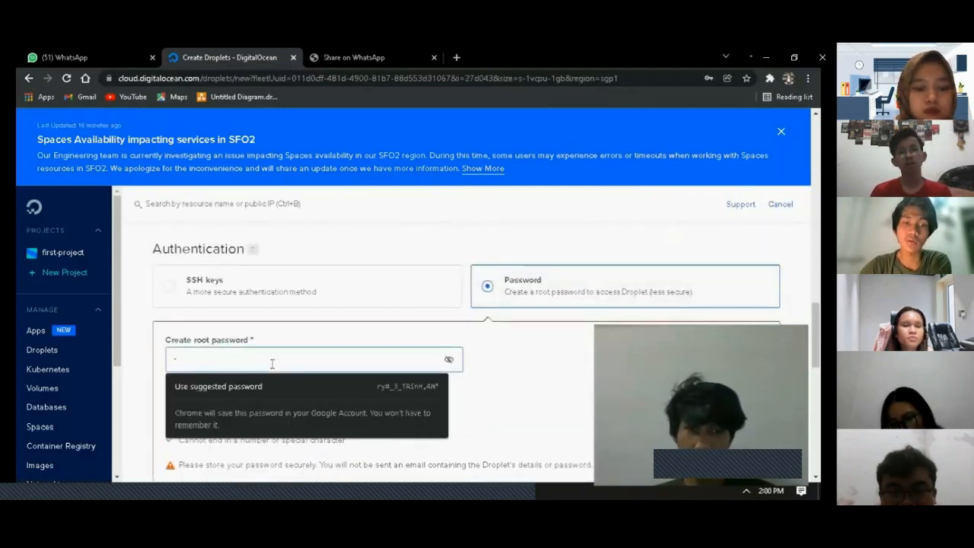
{"action": "key", "text": "BackSpace"}
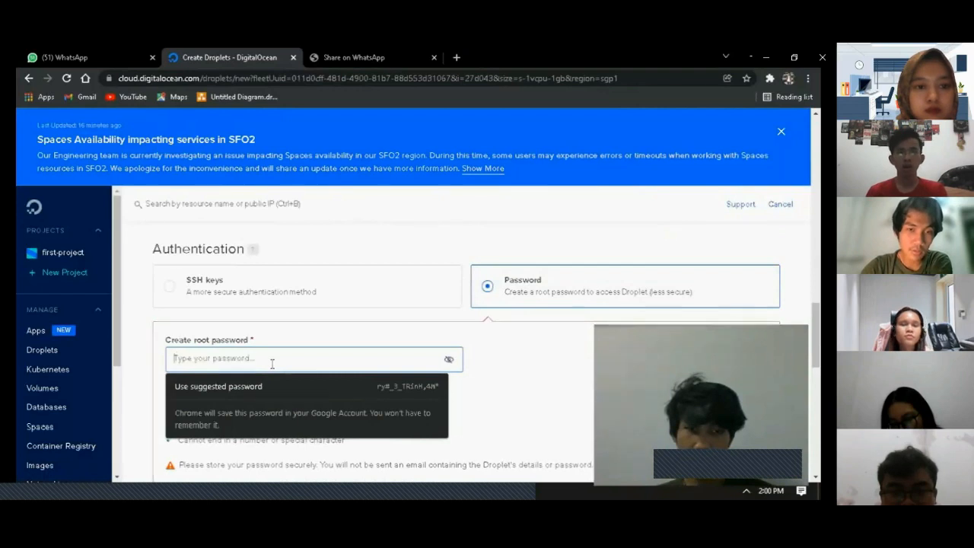
{"action": "left_click", "coordinate": [449, 359]}
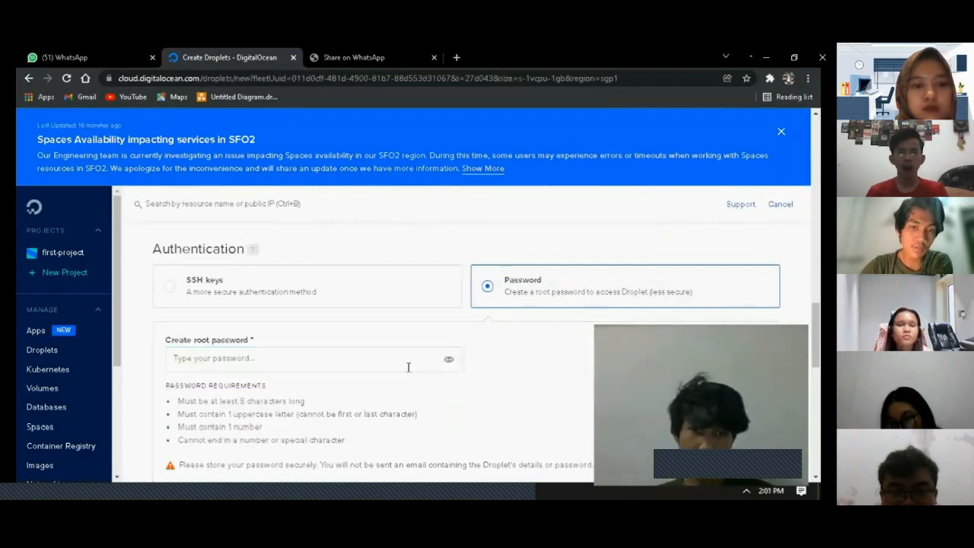
{"action": "left_click", "coordinate": [345, 363]}
{"action": "key", "text": "BackSpace"}
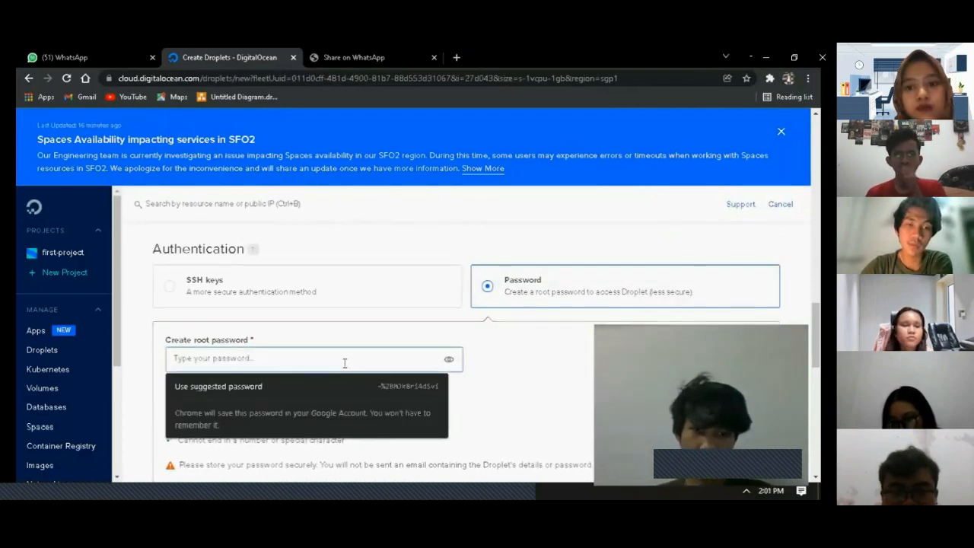
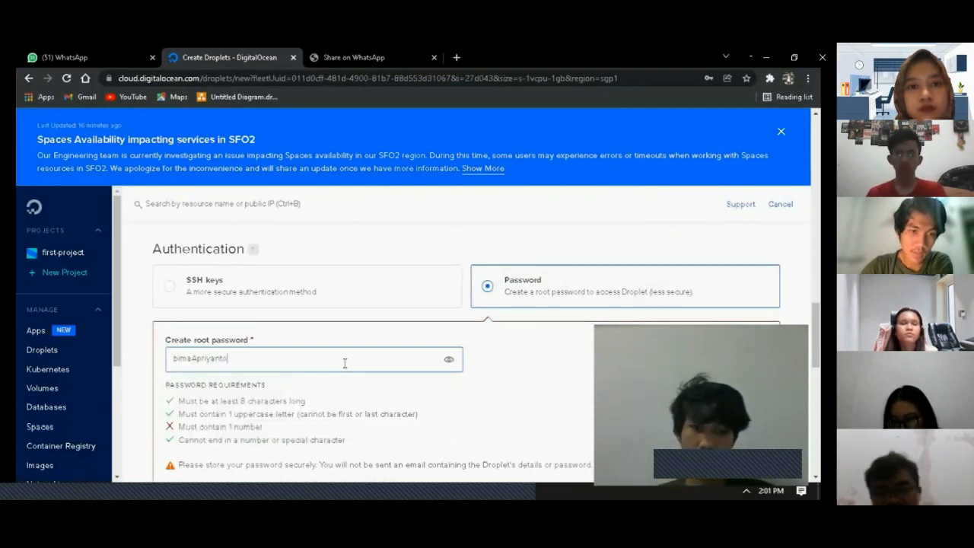
{"action": "left_click", "coordinate": [192, 360]}
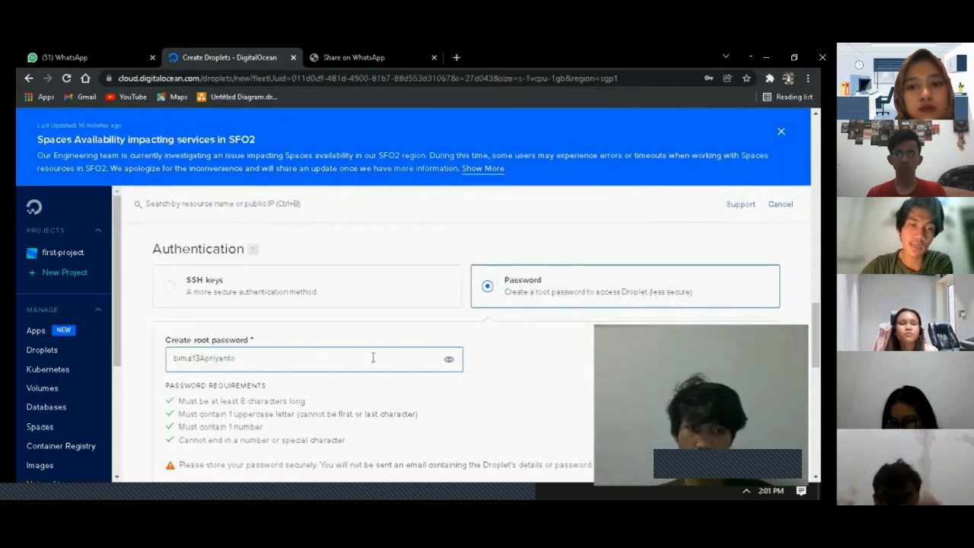
Hide the root password so it appears masked.
{"action": "scroll", "coordinate": [466, 371], "scroll_direction": "down", "scroll_amount": 1}
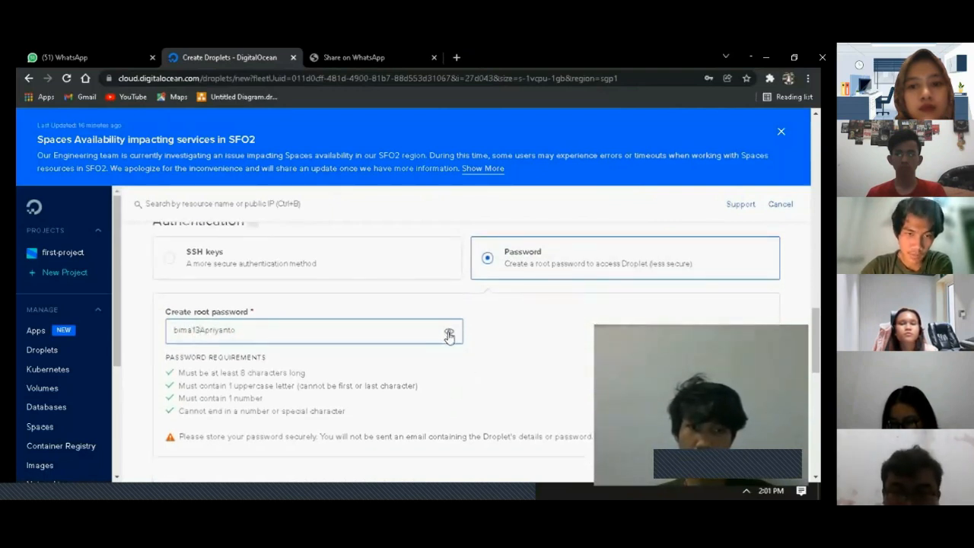
{"action": "left_click", "coordinate": [449, 333]}
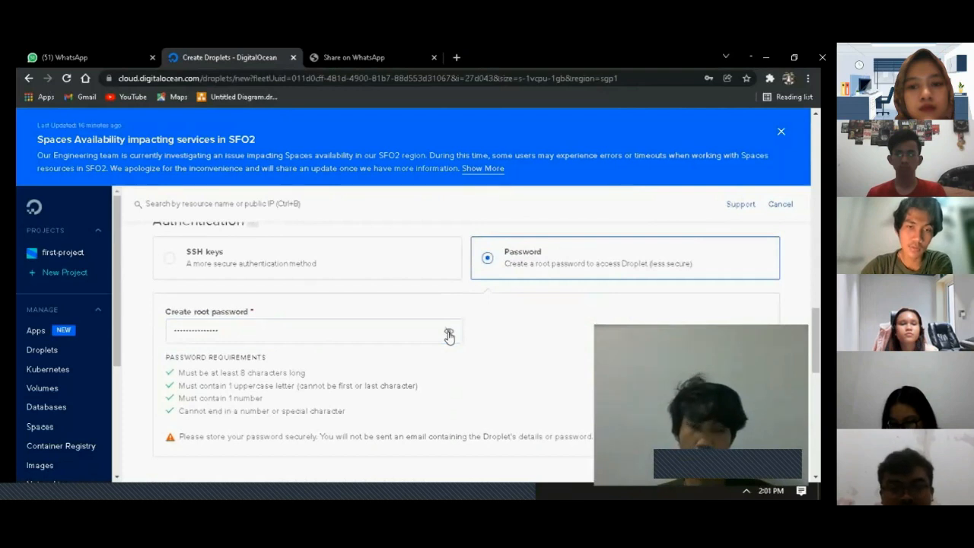
{"action": "scroll", "coordinate": [449, 335], "scroll_direction": "up", "scroll_amount": 1}
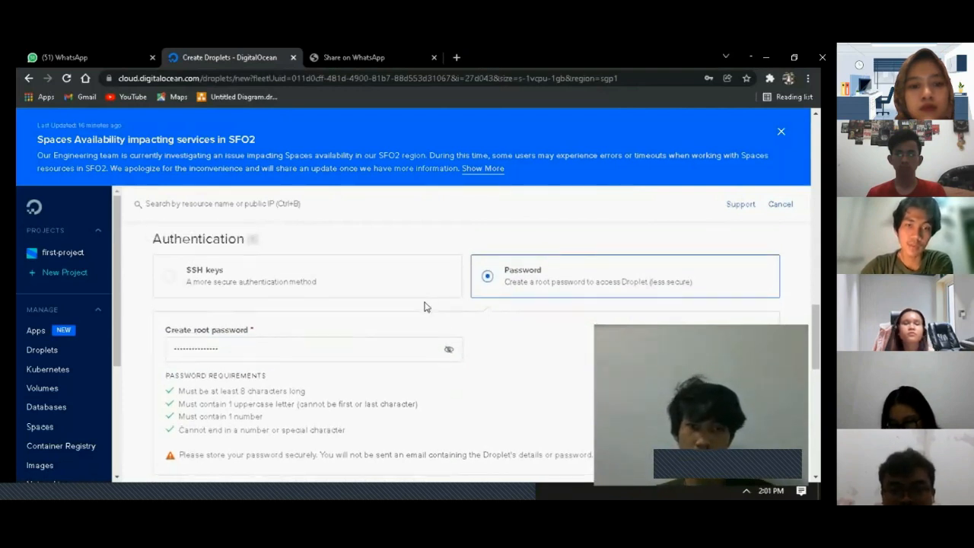
{"action": "scroll", "coordinate": [424, 306], "scroll_direction": "down", "scroll_amount": 6}
Append '-uperp17-ptflamingo' to the droplet hostname and create the droplet.
{"action": "left_click", "coordinate": [521, 402]}
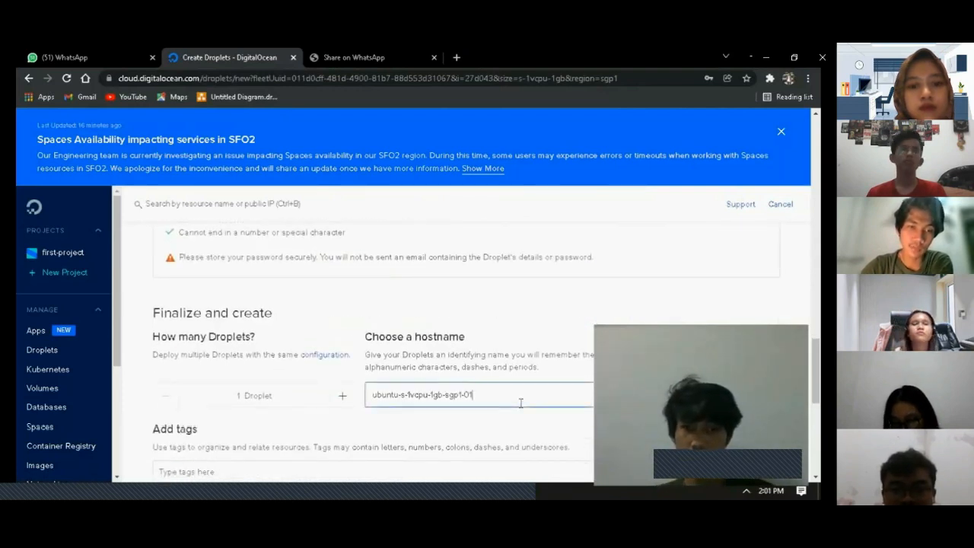
{"action": "type", "text": "-uperp17"}
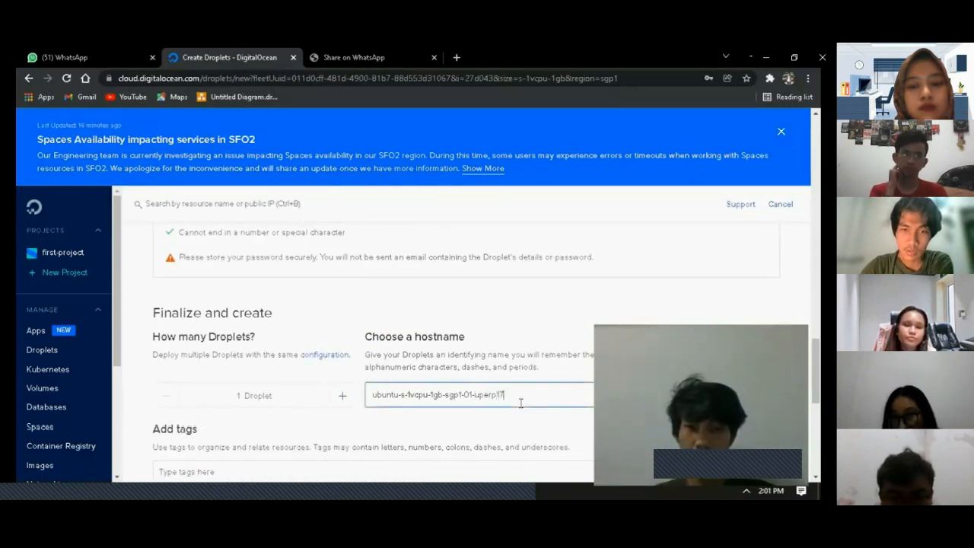
{"action": "type", "text": "-"}
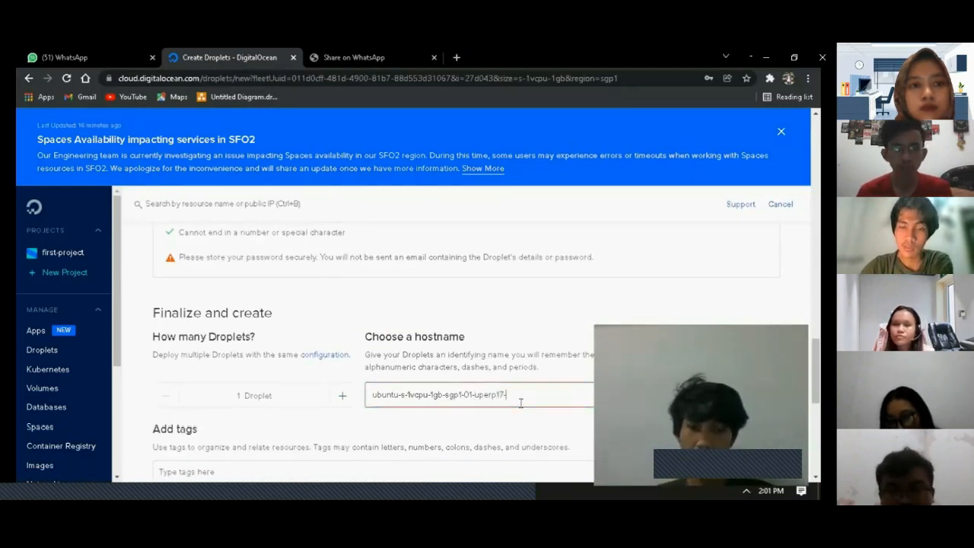
{"action": "type", "text": "pt"}
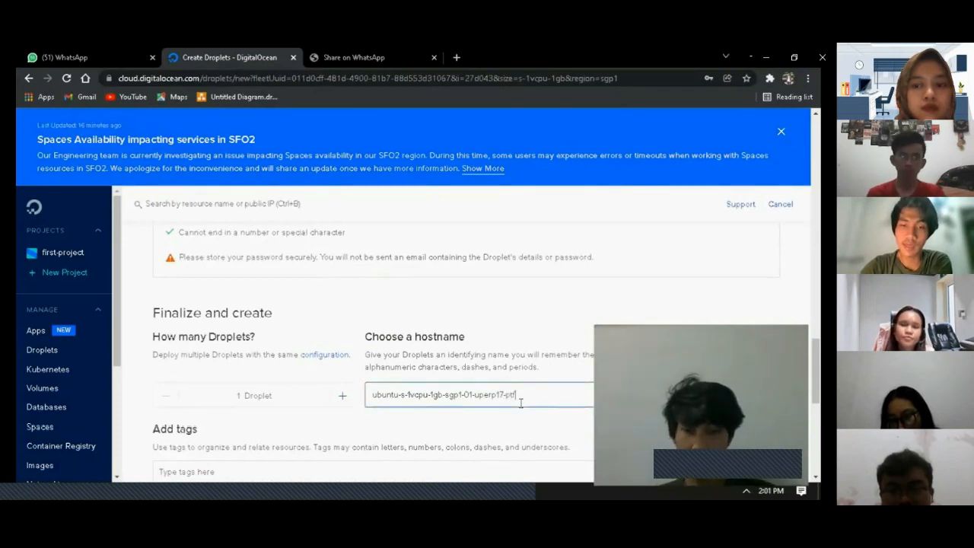
{"action": "type", "text": "flamingo"}
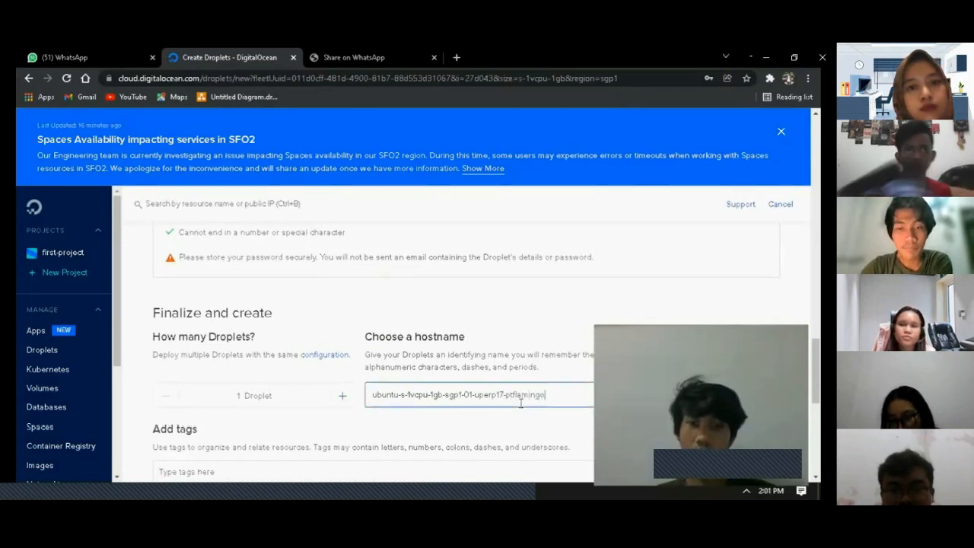
{"action": "scroll", "coordinate": [521, 403], "scroll_direction": "down", "scroll_amount": 1}
{"action": "scroll", "coordinate": [520, 403], "scroll_direction": "up", "scroll_amount": 3}
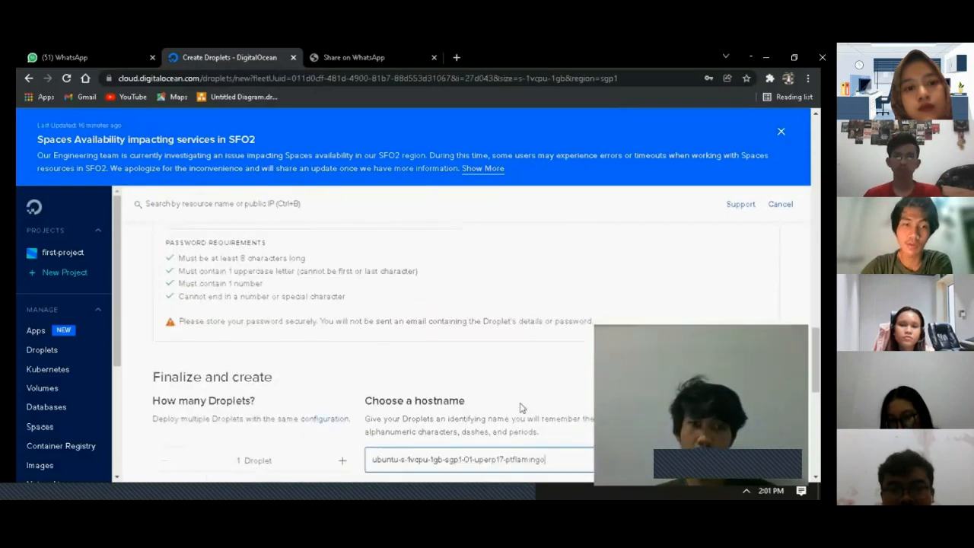
{"action": "scroll", "coordinate": [521, 408], "scroll_direction": "down", "scroll_amount": 2}
{"action": "scroll", "coordinate": [521, 405], "scroll_direction": "down", "scroll_amount": 3}
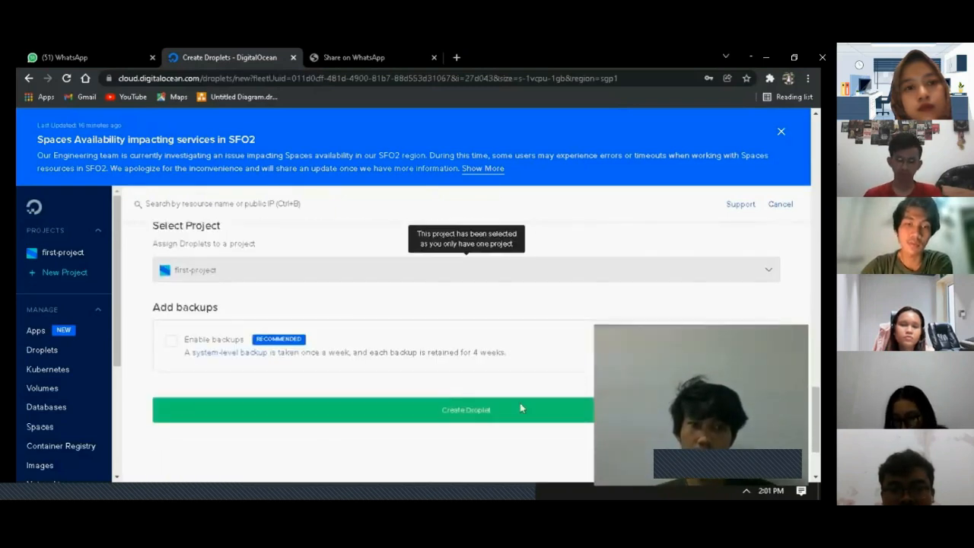
{"action": "left_click", "coordinate": [437, 403]}
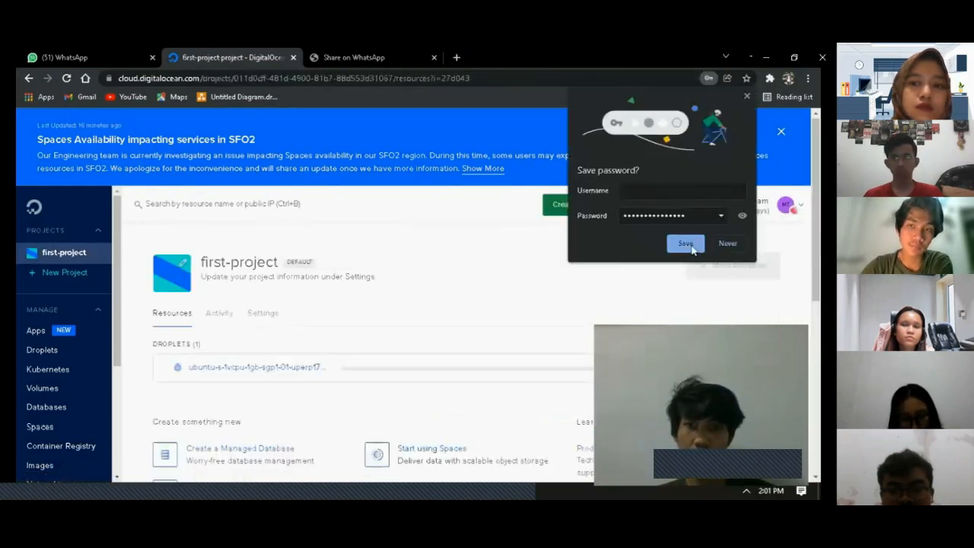
Verify the root password, then save it in Chrome's password manager.
{"action": "left_click", "coordinate": [743, 216]}
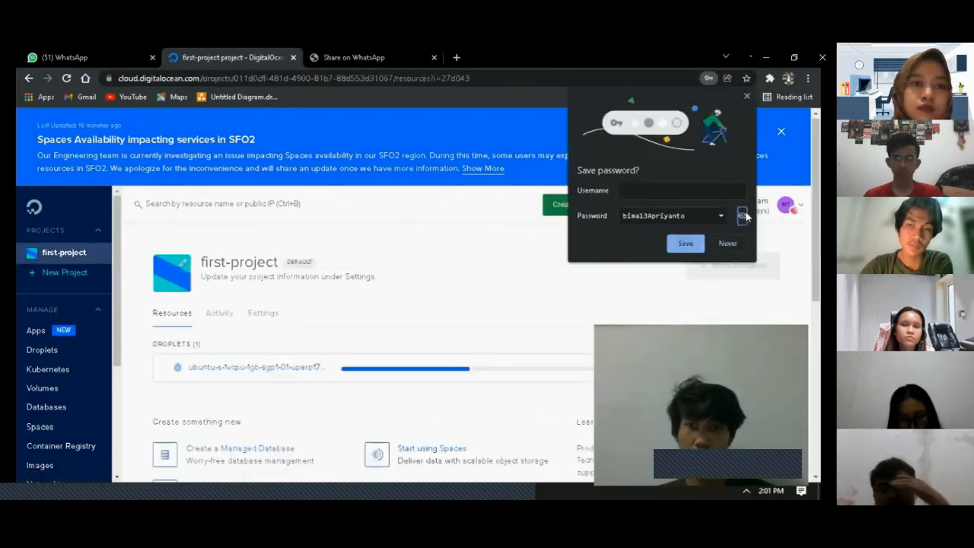
{"action": "left_click", "coordinate": [743, 216]}
{"action": "left_click", "coordinate": [686, 243]}
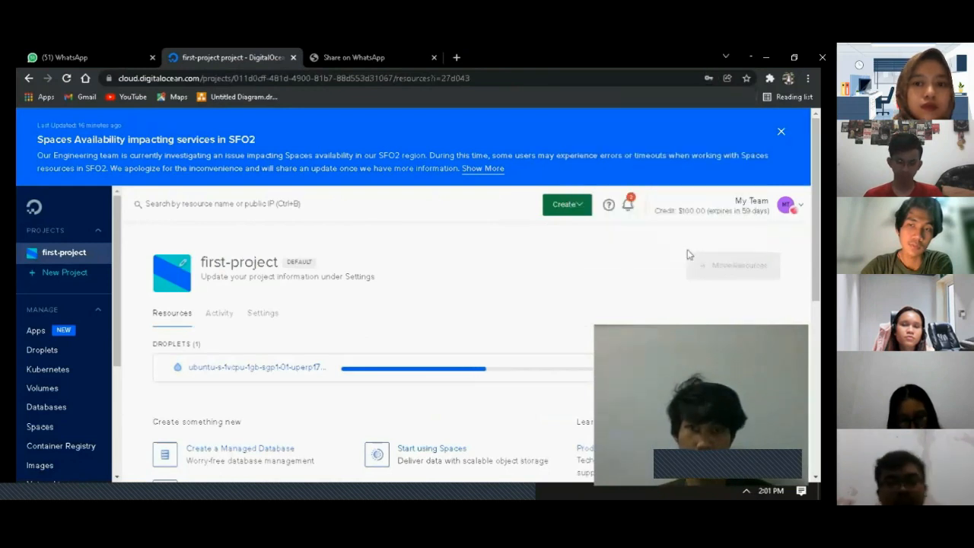
Wait for the droplet's IP 128.199.242.62, then switch to Command Prompt.
{"action": "scroll", "coordinate": [493, 316], "scroll_direction": "down", "scroll_amount": 1}
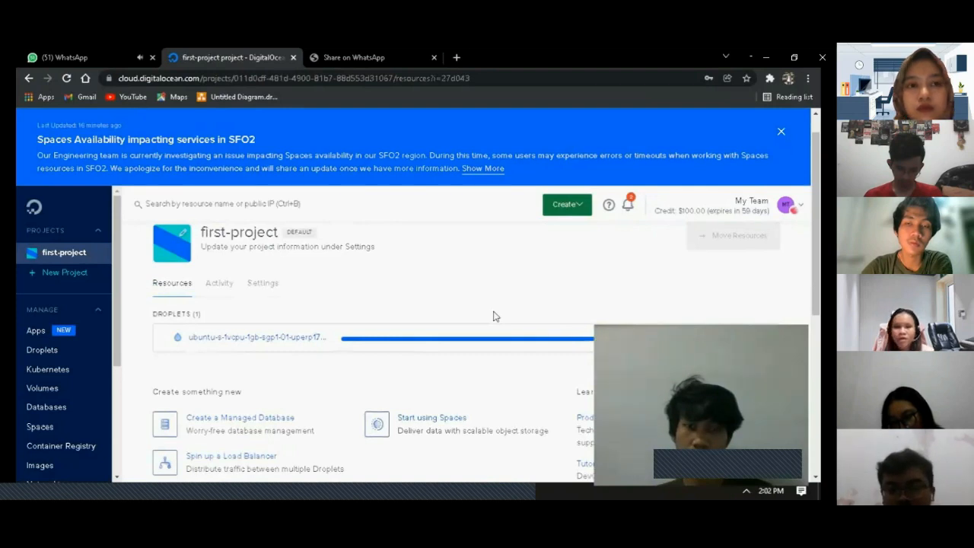
{"action": "mouse_move", "coordinate": [19, 401]}
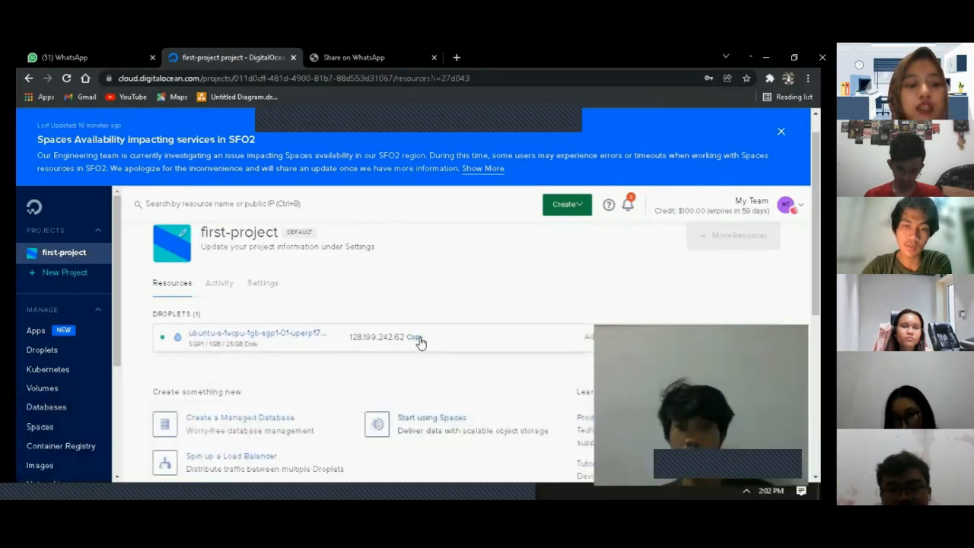
{"action": "left_click", "coordinate": [376, 491]}
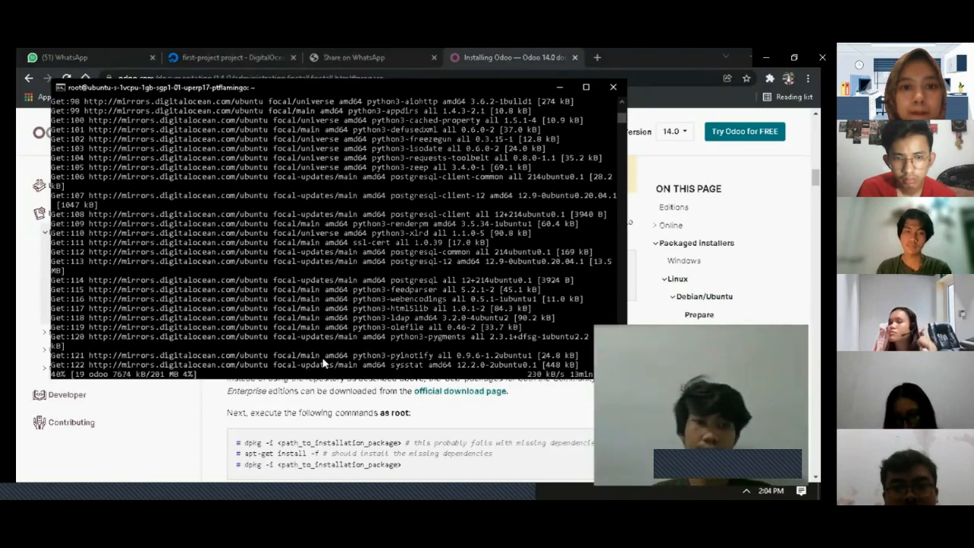
Bring the OBS screen recorder window to the front.
{"action": "mouse_move", "coordinate": [331, 491]}
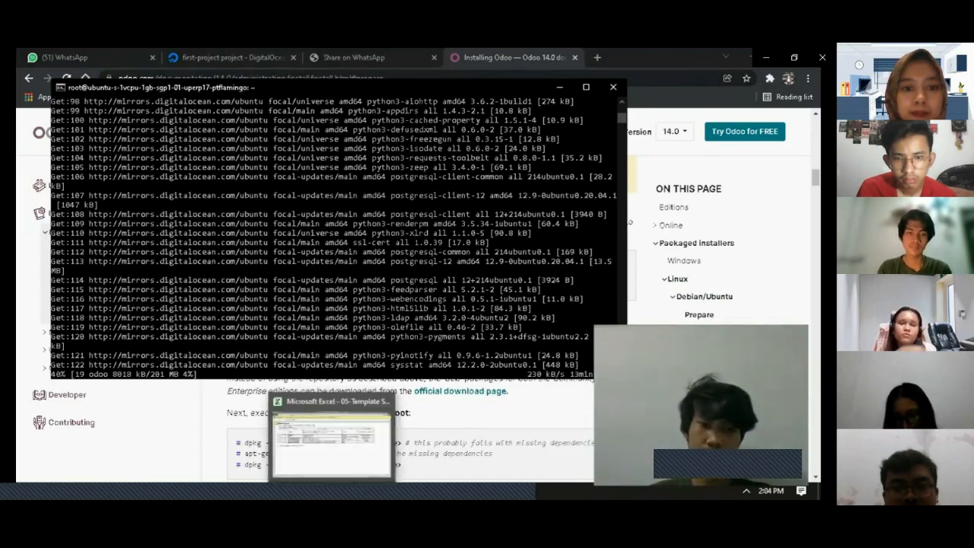
{"action": "left_click", "coordinate": [391, 425]}
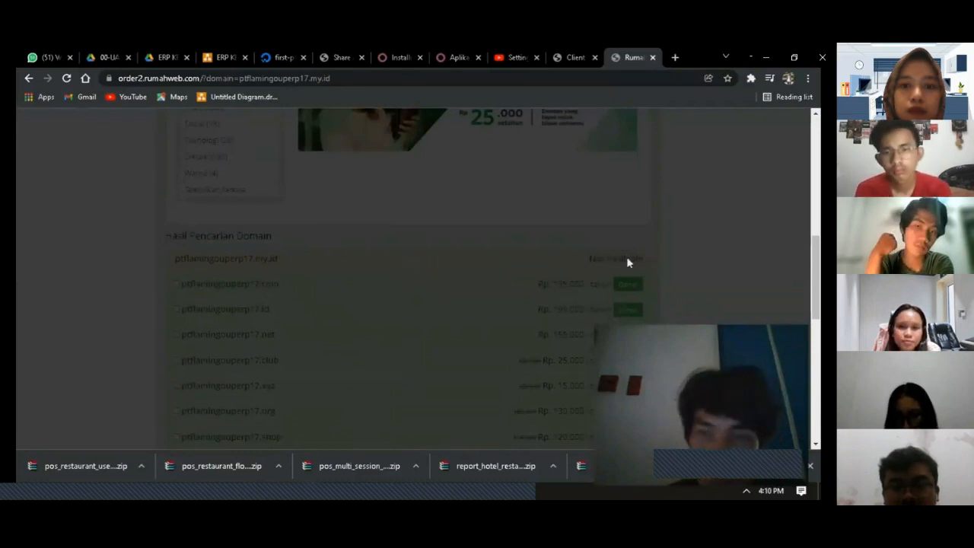
Review the Rumahweb results showing ptflamingouperp17.my.id unavailable with alternative extensions and prices.
{"action": "scroll", "coordinate": [441, 316], "scroll_direction": "down", "scroll_amount": 8}
{"action": "scroll", "coordinate": [440, 318], "scroll_direction": "down", "scroll_amount": 1}
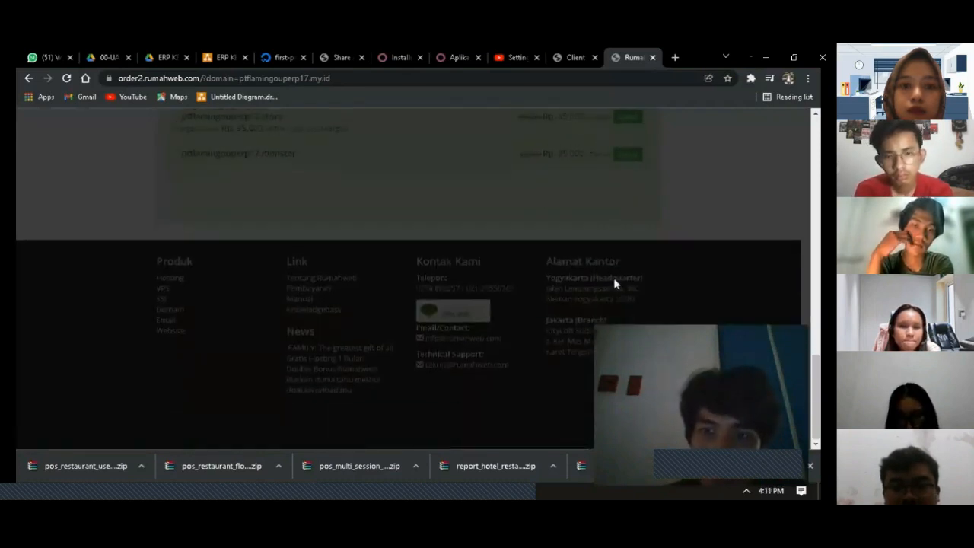
{"action": "scroll", "coordinate": [615, 283], "scroll_direction": "up", "scroll_amount": 8}
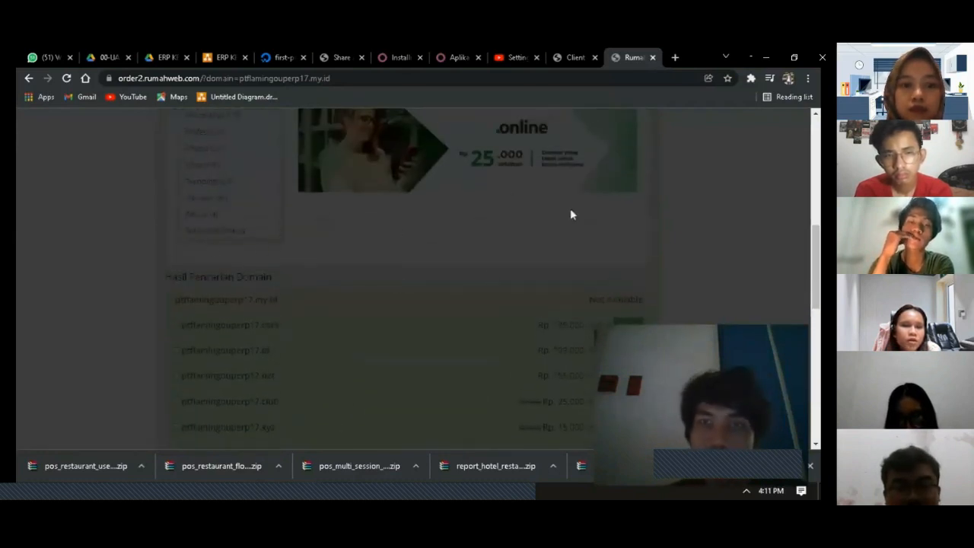
View My Domains in the Rumahweb client area, showing ptflamingouperp17.my.id active until 06/01/2023.
{"action": "left_click", "coordinate": [574, 60]}
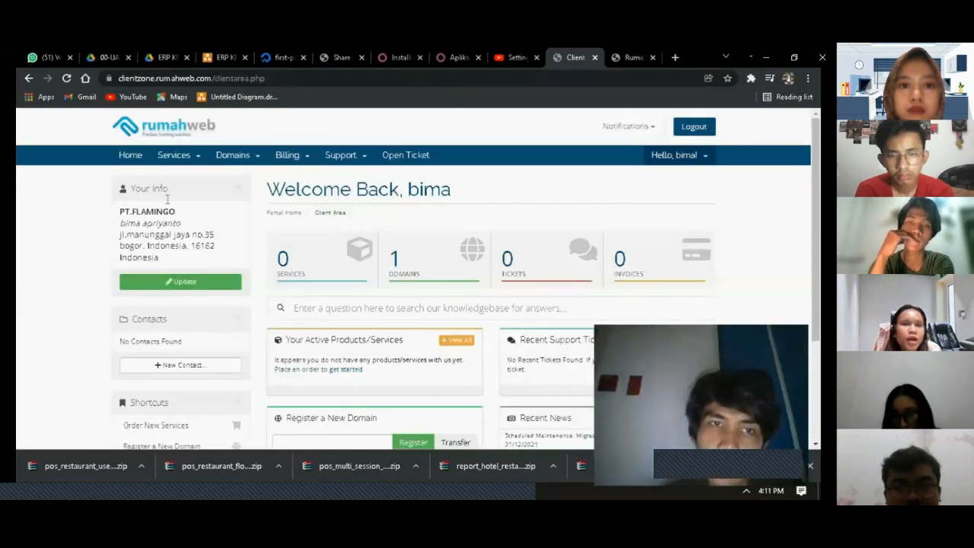
{"action": "left_click", "coordinate": [255, 156]}
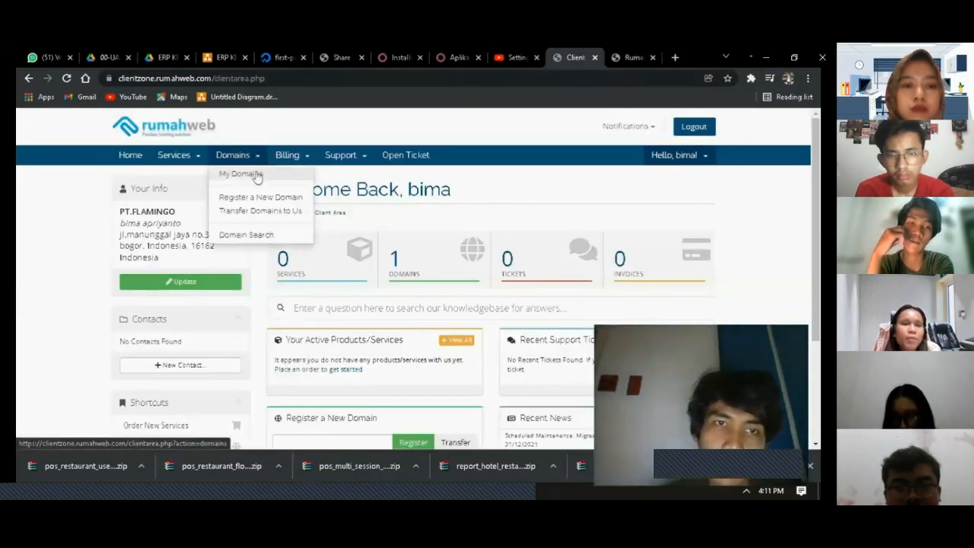
{"action": "left_click", "coordinate": [240, 174]}
{"action": "scroll", "coordinate": [415, 304], "scroll_direction": "down", "scroll_amount": 1}
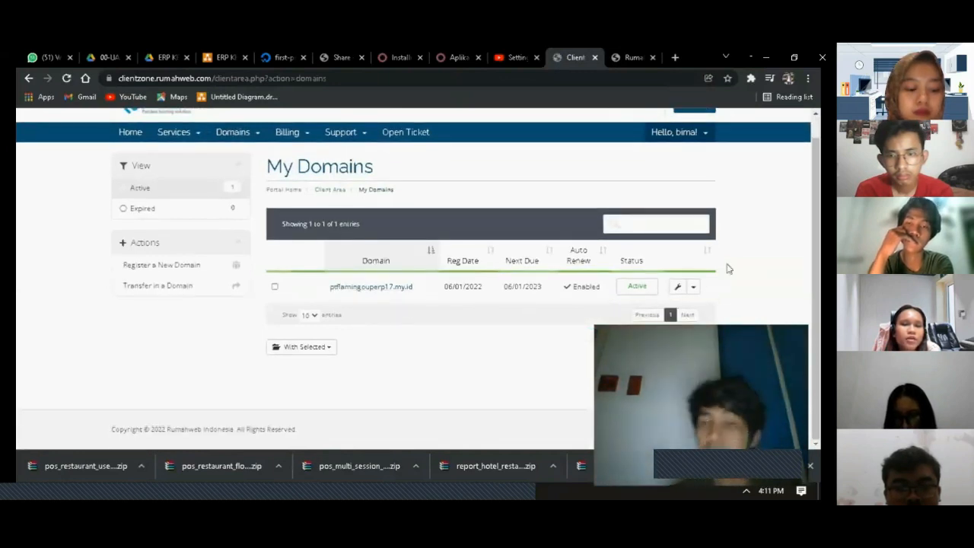
Return to the first-project page and dismiss the Spaces availability banner.
{"action": "left_click", "coordinate": [280, 60]}
{"action": "scroll", "coordinate": [68, 358], "scroll_direction": "down", "scroll_amount": 10}
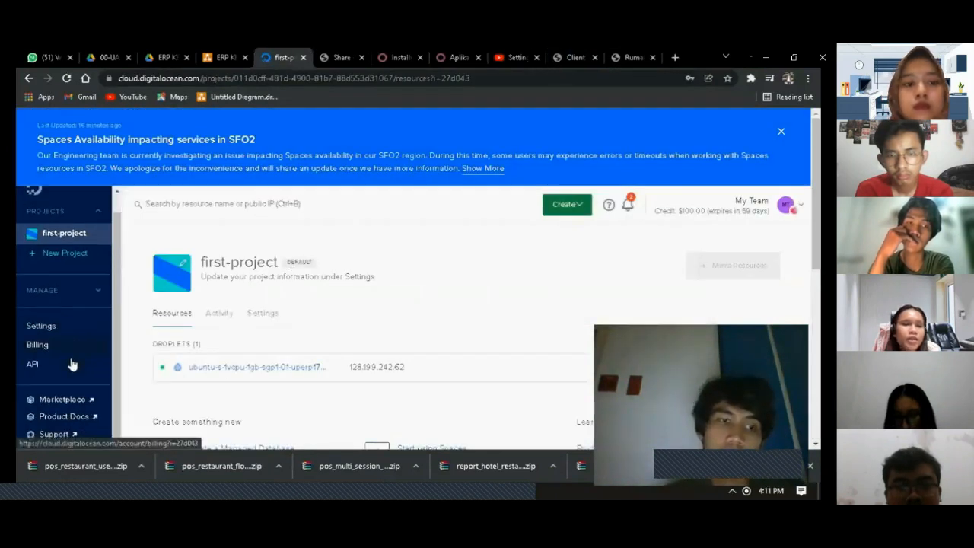
{"action": "scroll", "coordinate": [85, 283], "scroll_direction": "down", "scroll_amount": 2}
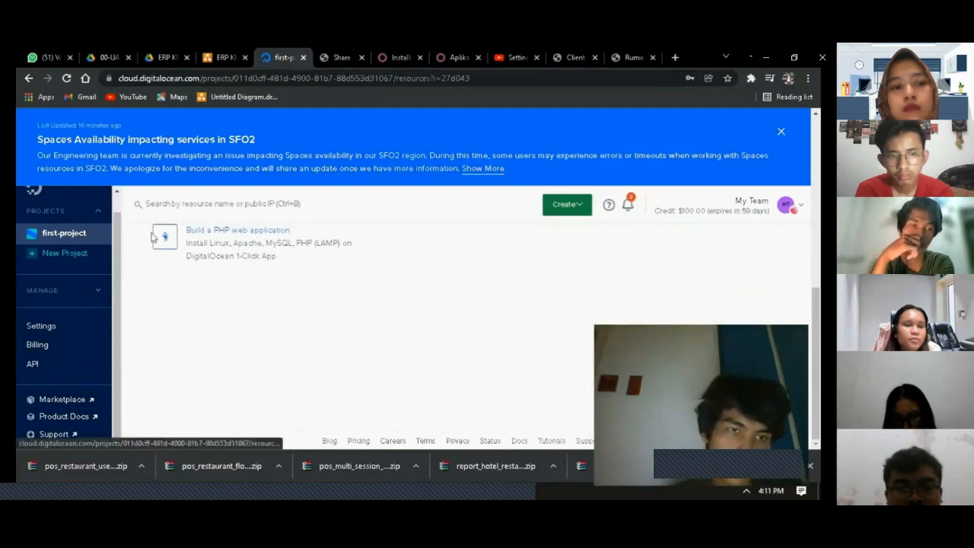
{"action": "scroll", "coordinate": [328, 310], "scroll_direction": "up", "scroll_amount": 5}
{"action": "scroll", "coordinate": [328, 310], "scroll_direction": "up", "scroll_amount": 1}
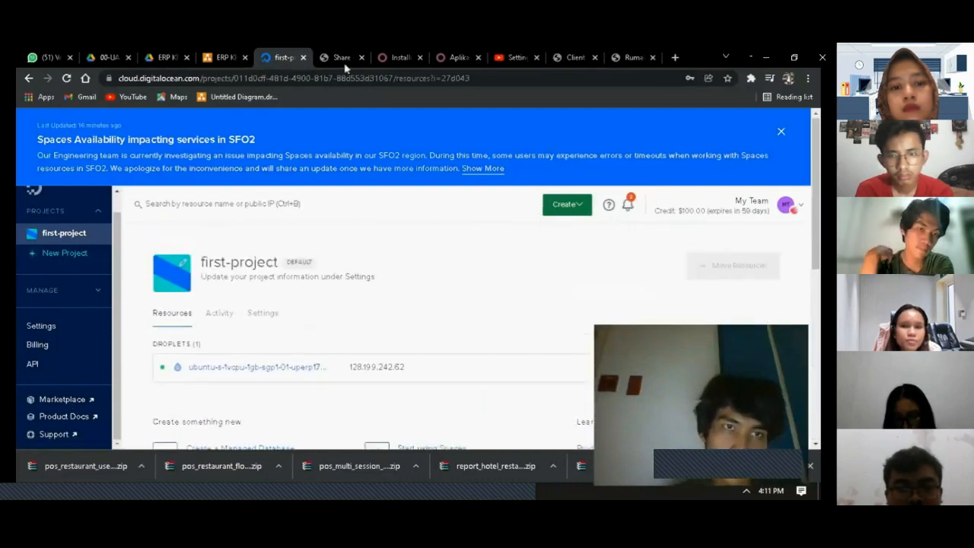
{"action": "scroll", "coordinate": [77, 203], "scroll_direction": "down", "scroll_amount": 2}
{"action": "scroll", "coordinate": [77, 203], "scroll_direction": "up", "scroll_amount": 1}
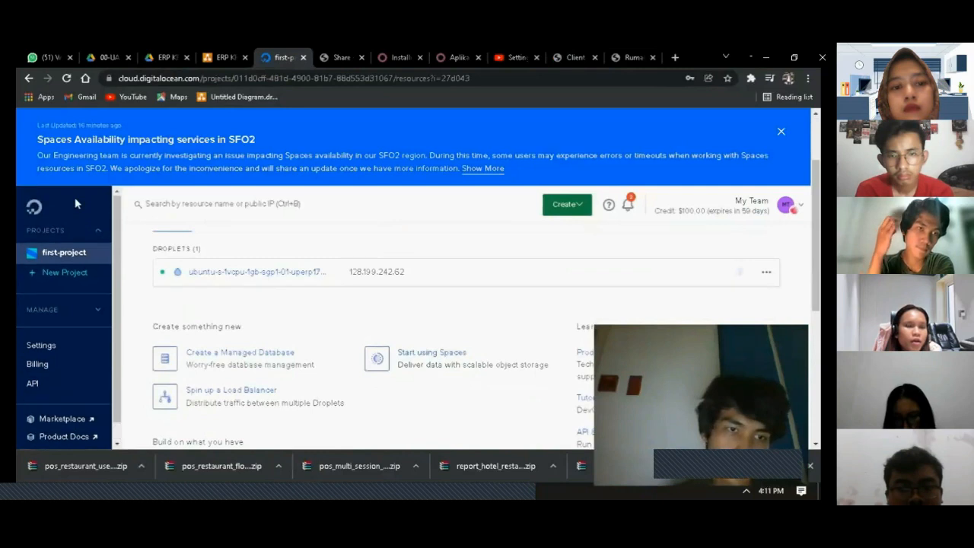
{"action": "scroll", "coordinate": [72, 392], "scroll_direction": "down", "scroll_amount": 1}
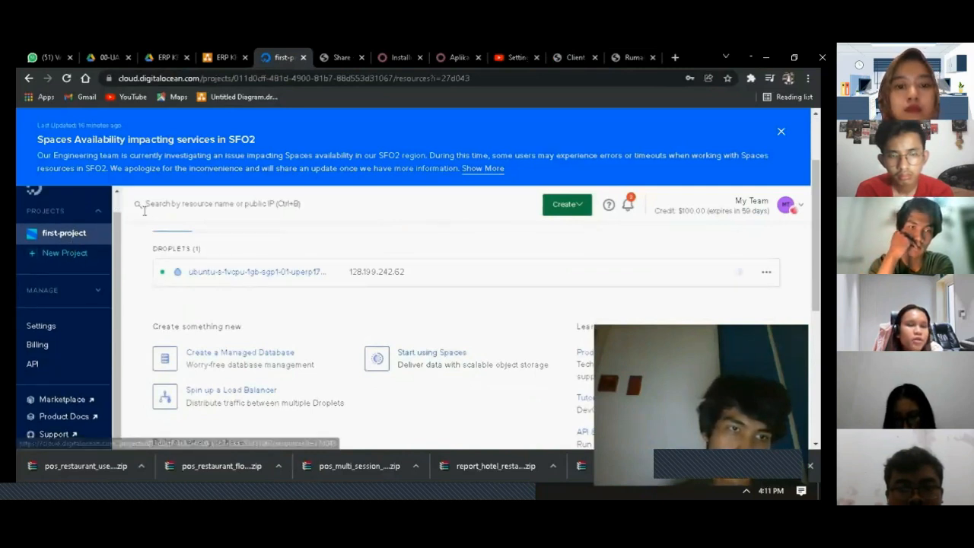
{"action": "left_click", "coordinate": [781, 134]}
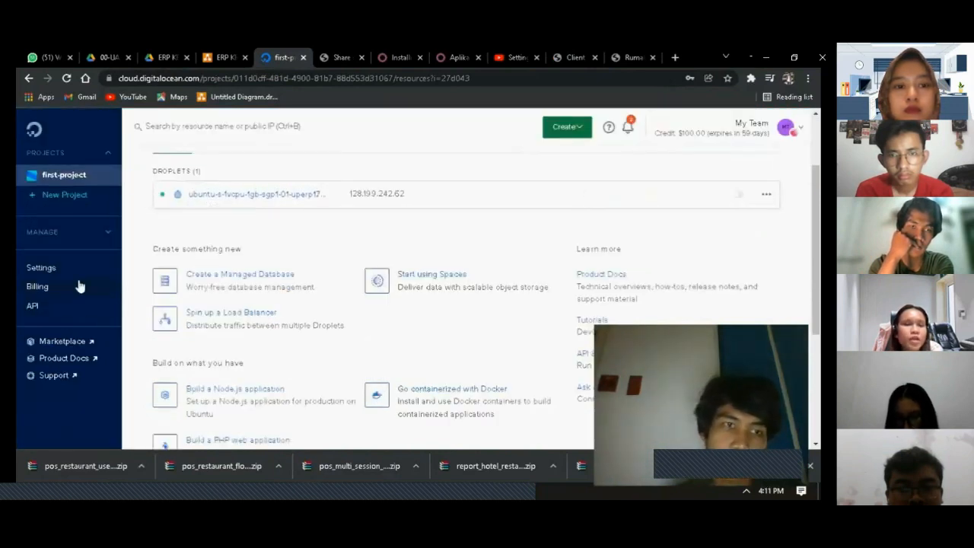
Expand Manage in the sidebar and go to Networking.
{"action": "left_click", "coordinate": [107, 233]}
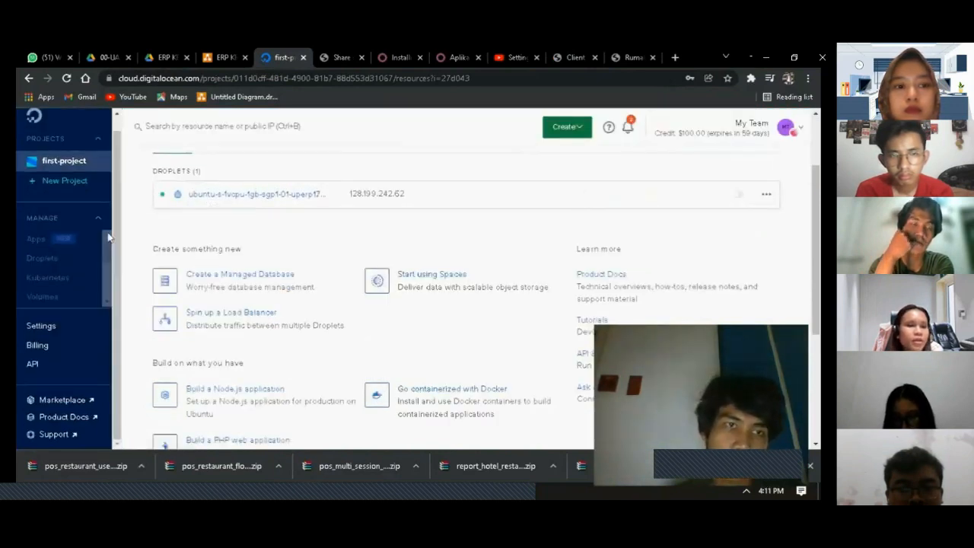
{"action": "scroll", "coordinate": [86, 257], "scroll_direction": "down", "scroll_amount": 3}
{"action": "left_click", "coordinate": [66, 271]}
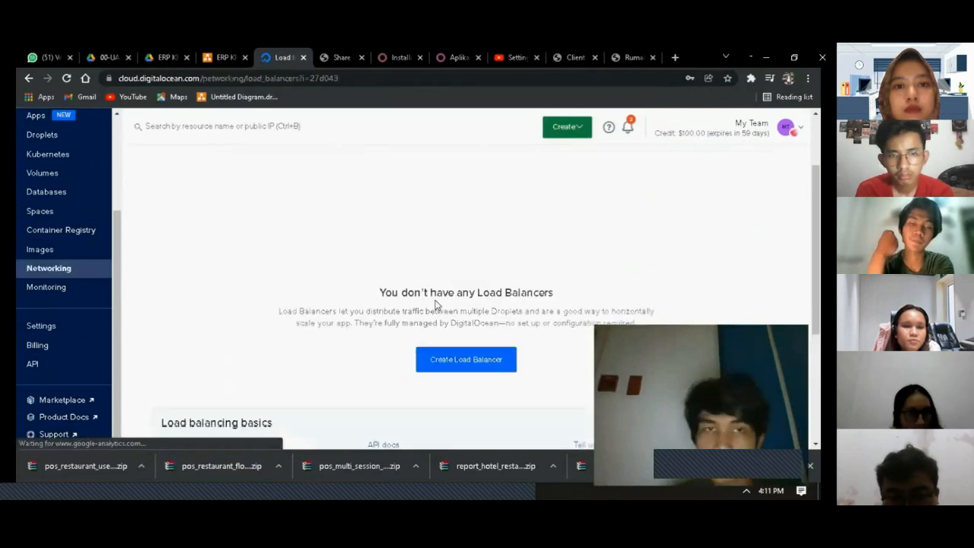
Show the Networking Domains tab and select the field for adding a domain.
{"action": "scroll", "coordinate": [434, 305], "scroll_direction": "down", "scroll_amount": 1}
{"action": "scroll", "coordinate": [435, 304], "scroll_direction": "up", "scroll_amount": 1}
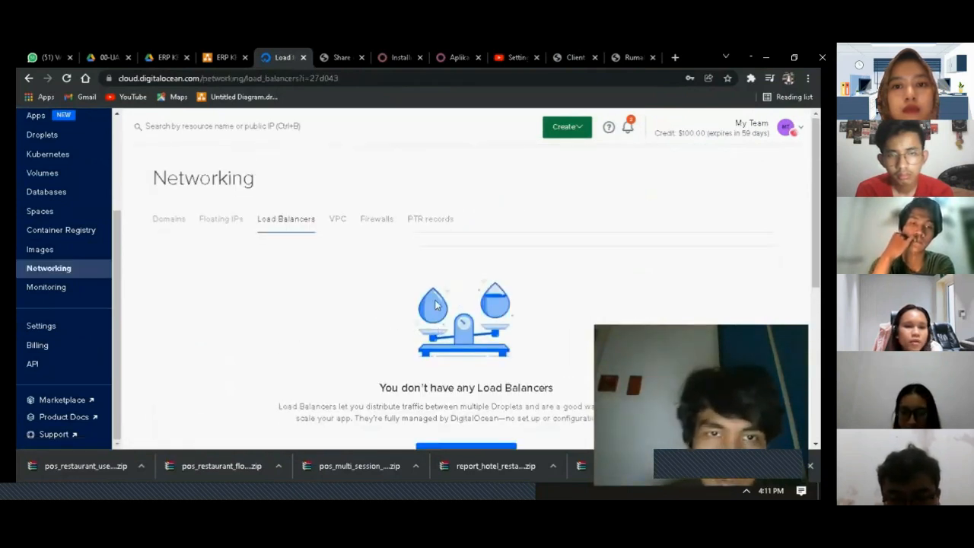
{"action": "left_click", "coordinate": [164, 222]}
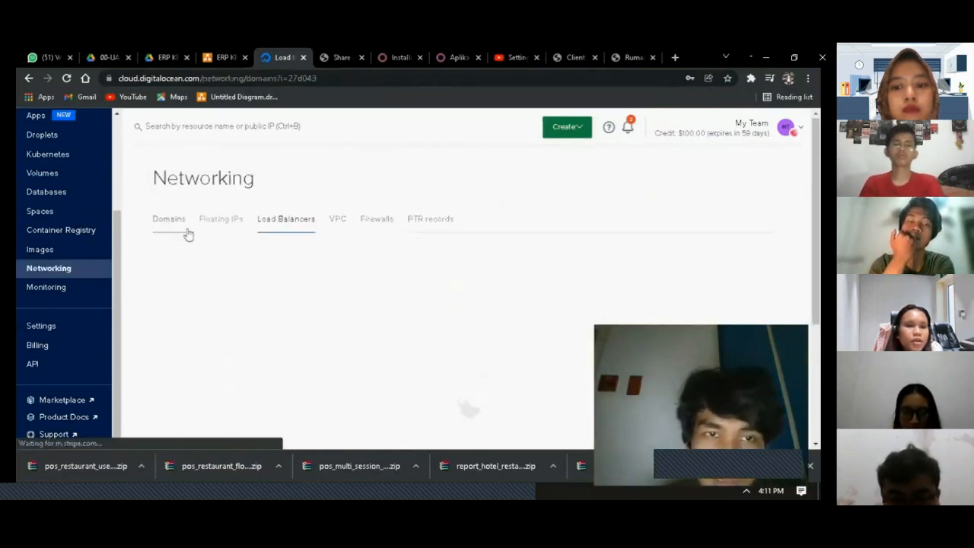
{"action": "scroll", "coordinate": [464, 323], "scroll_direction": "down", "scroll_amount": 2}
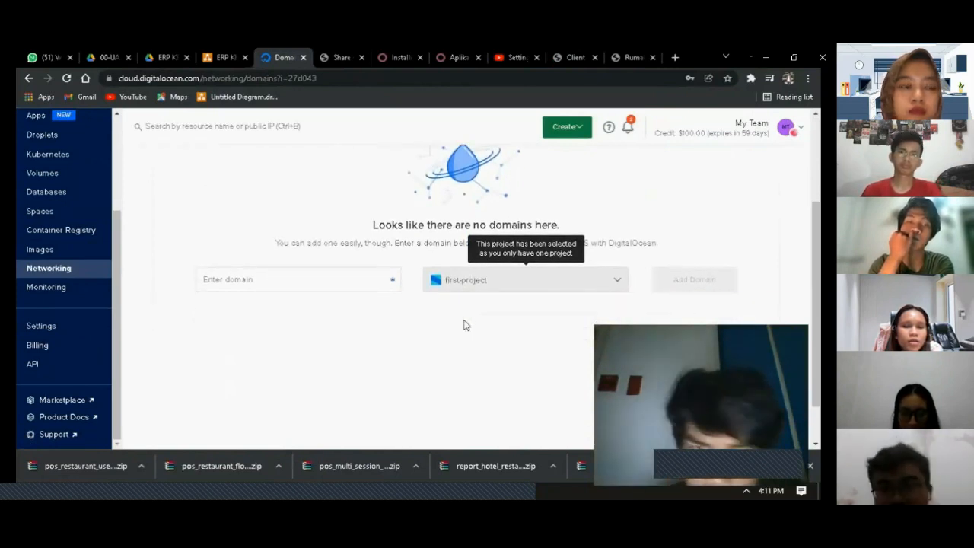
{"action": "scroll", "coordinate": [465, 324], "scroll_direction": "down", "scroll_amount": 1}
{"action": "scroll", "coordinate": [331, 279], "scroll_direction": "up", "scroll_amount": 1}
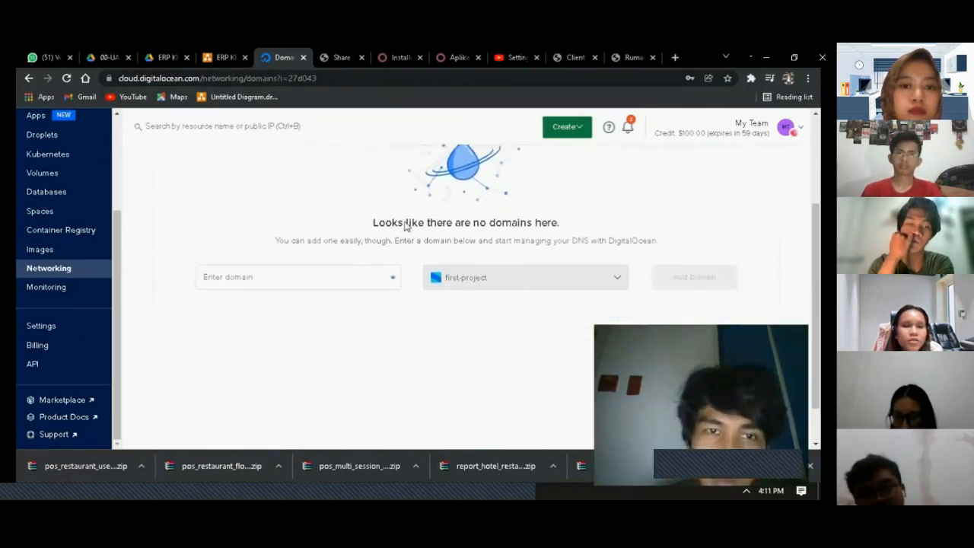
{"action": "left_click", "coordinate": [321, 345]}
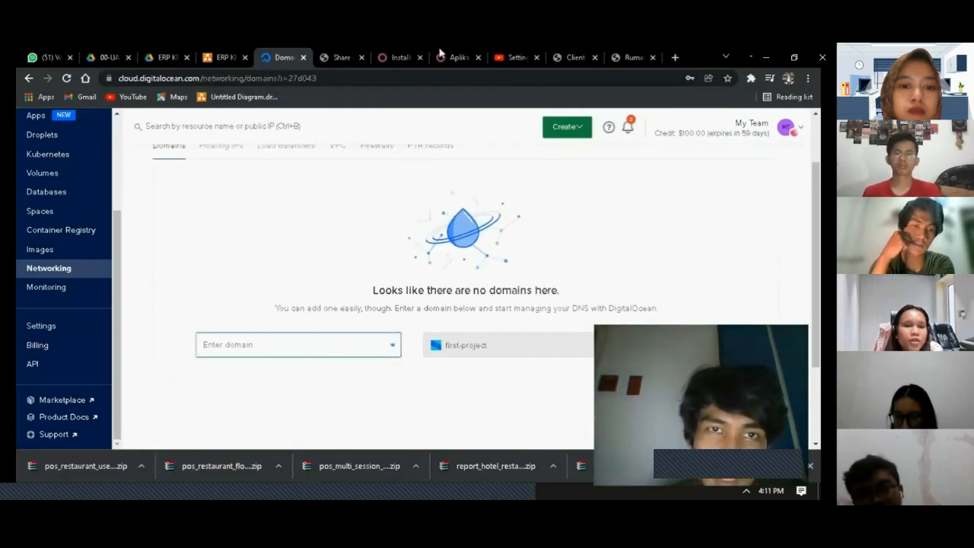
Visit first-project, return to Networking's Domains tab, and select the domain field again.
{"action": "scroll", "coordinate": [331, 264], "scroll_direction": "up", "scroll_amount": 1}
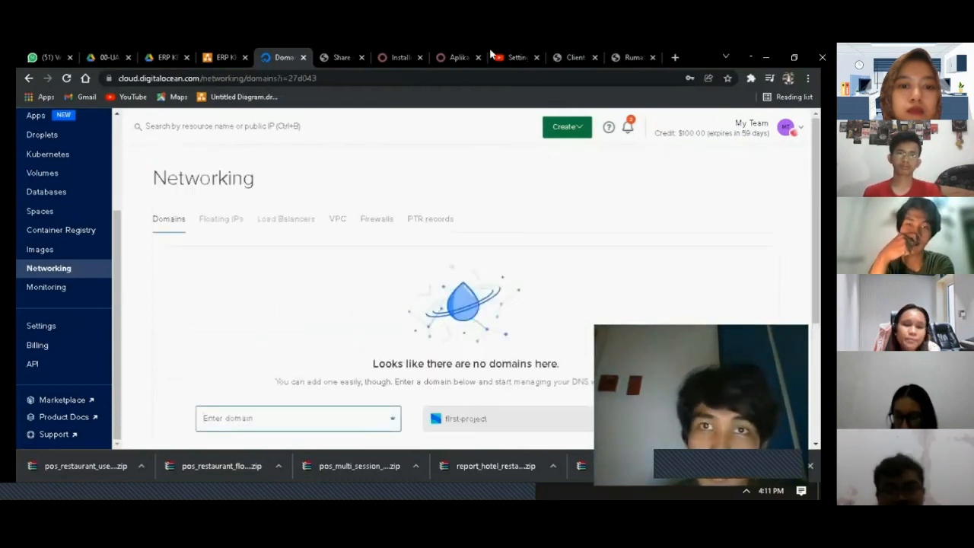
{"action": "scroll", "coordinate": [62, 160], "scroll_direction": "up", "scroll_amount": 3}
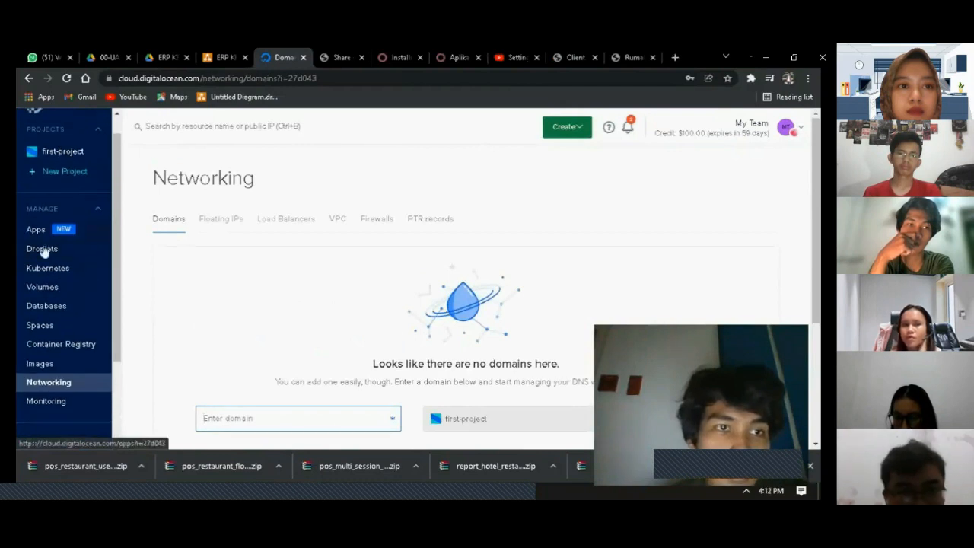
{"action": "left_click", "coordinate": [68, 175]}
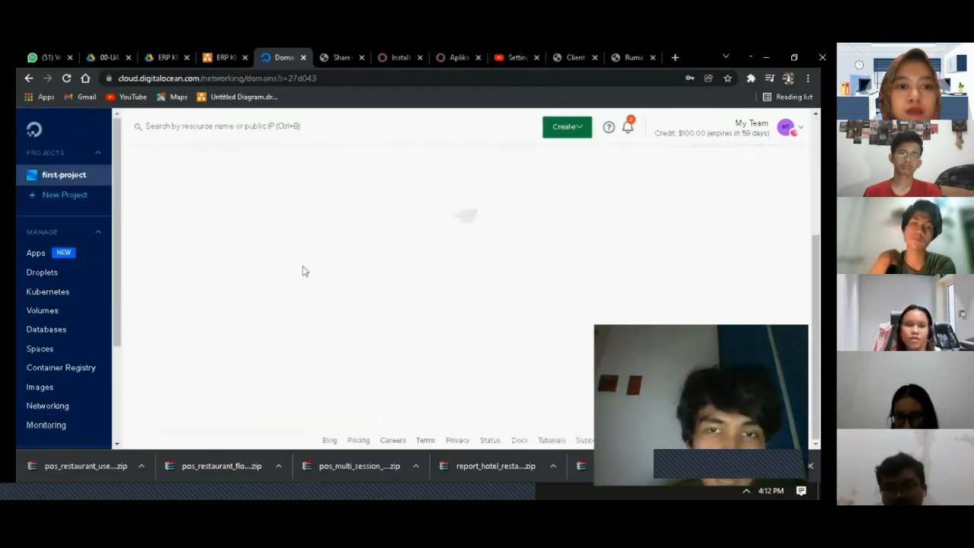
{"action": "scroll", "coordinate": [304, 272], "scroll_direction": "down", "scroll_amount": 2}
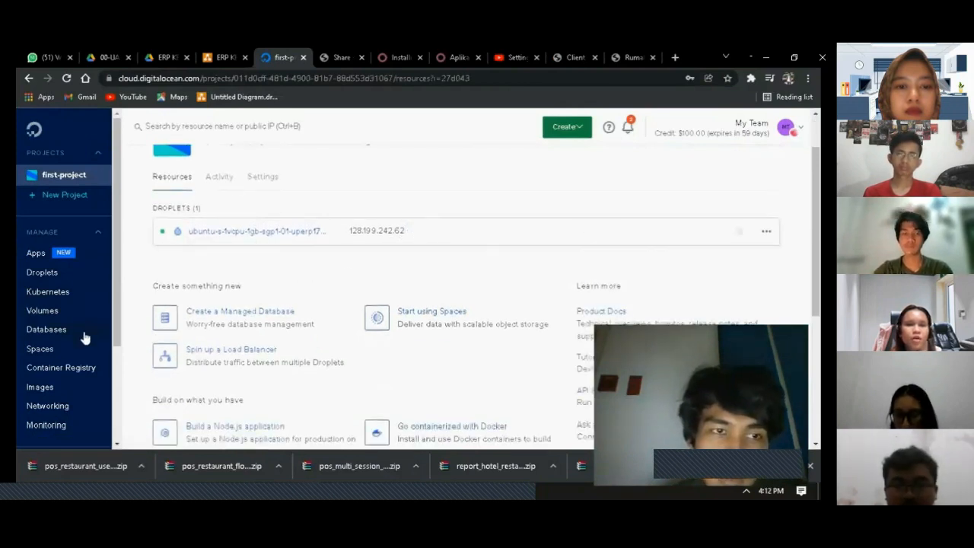
{"action": "left_click", "coordinate": [30, 407]}
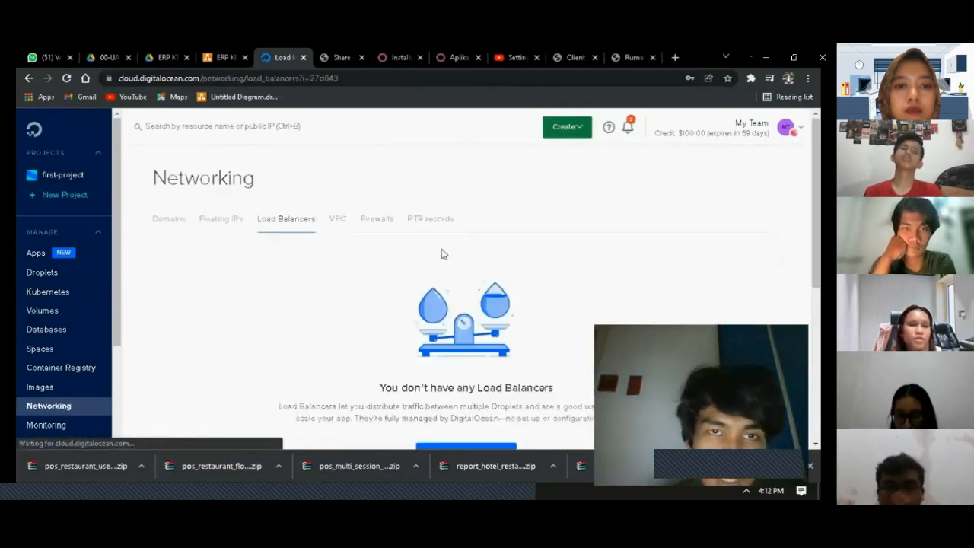
{"action": "scroll", "coordinate": [444, 253], "scroll_direction": "down", "scroll_amount": 2}
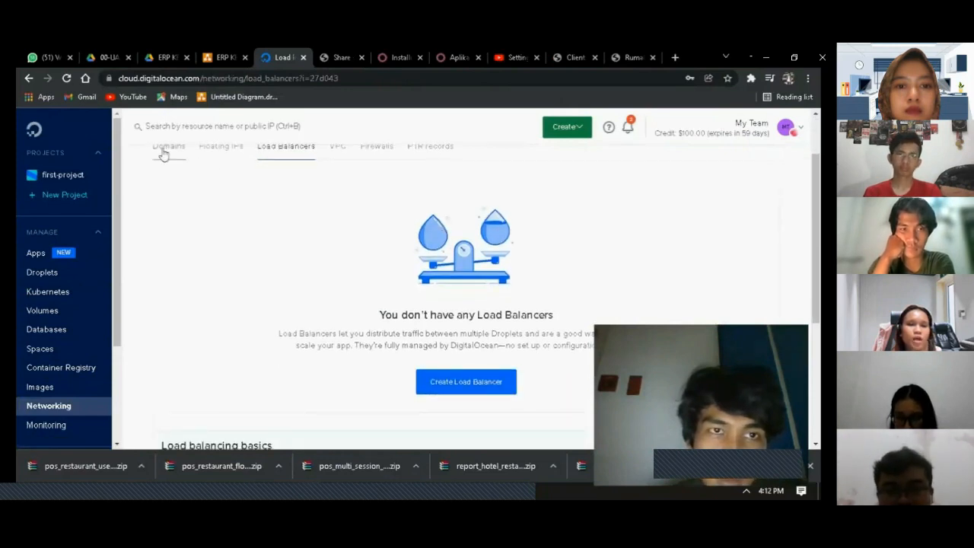
{"action": "left_click", "coordinate": [162, 151]}
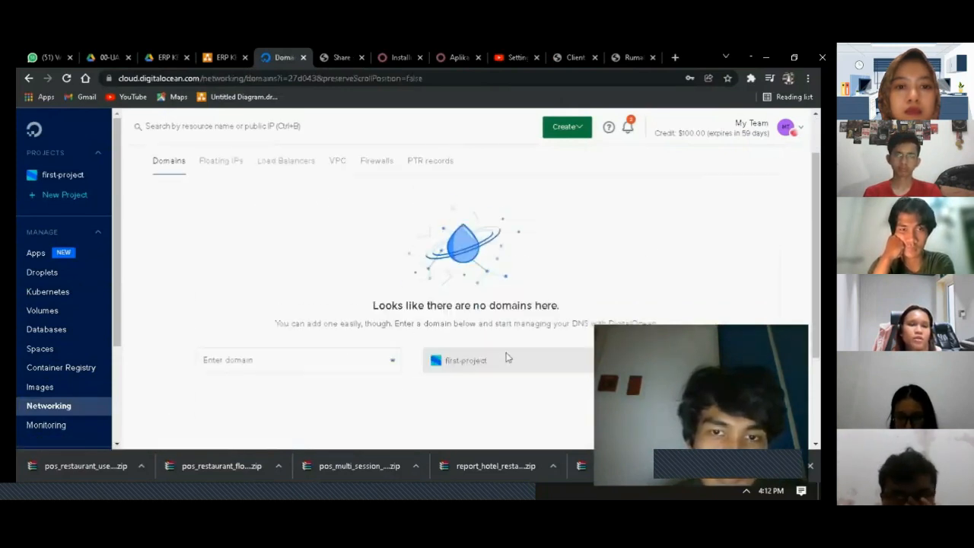
{"action": "left_click", "coordinate": [310, 282]}
Add 128.199.242.62 as a domain in first-project.
{"action": "type", "text": "128.199.242.62"}
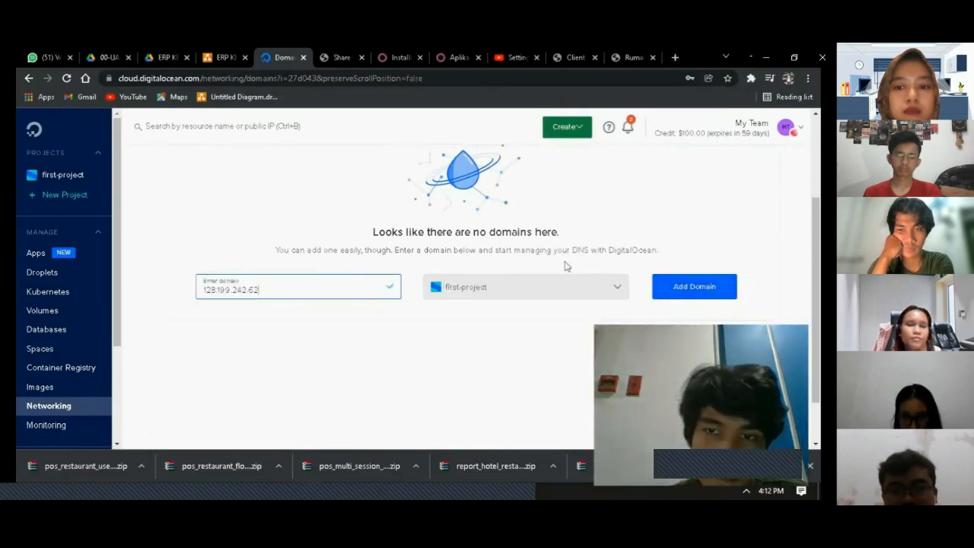
{"action": "left_click", "coordinate": [698, 285]}
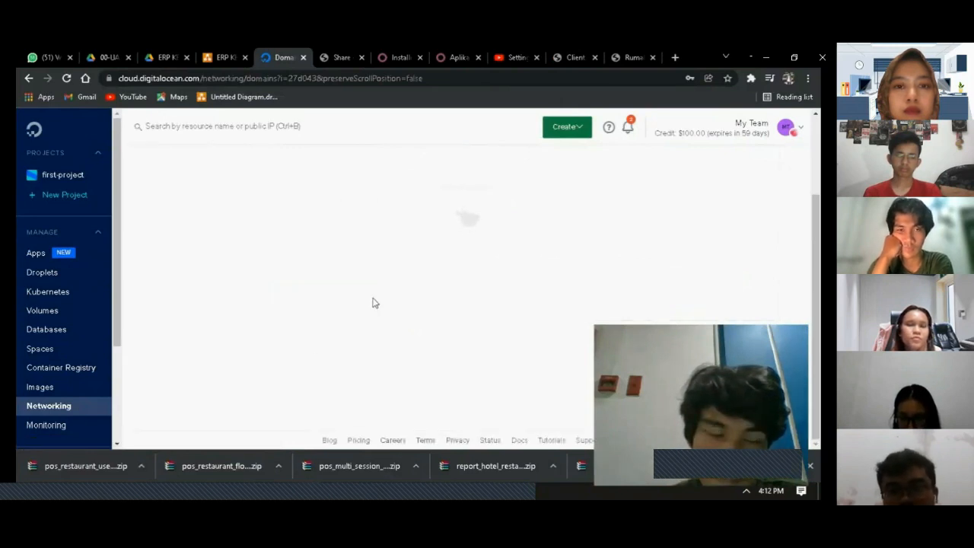
{"action": "scroll", "coordinate": [373, 303], "scroll_direction": "down", "scroll_amount": 2}
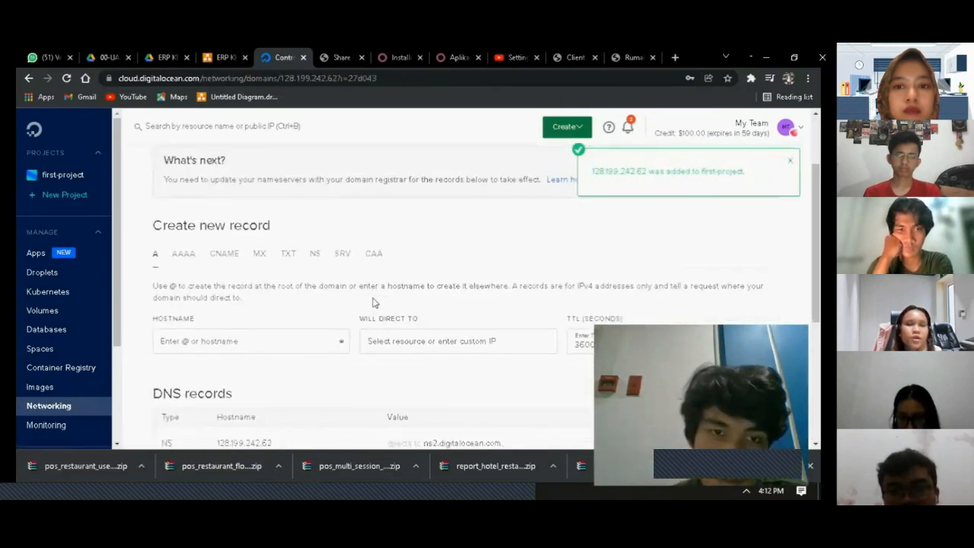
{"action": "scroll", "coordinate": [373, 303], "scroll_direction": "down", "scroll_amount": 1}
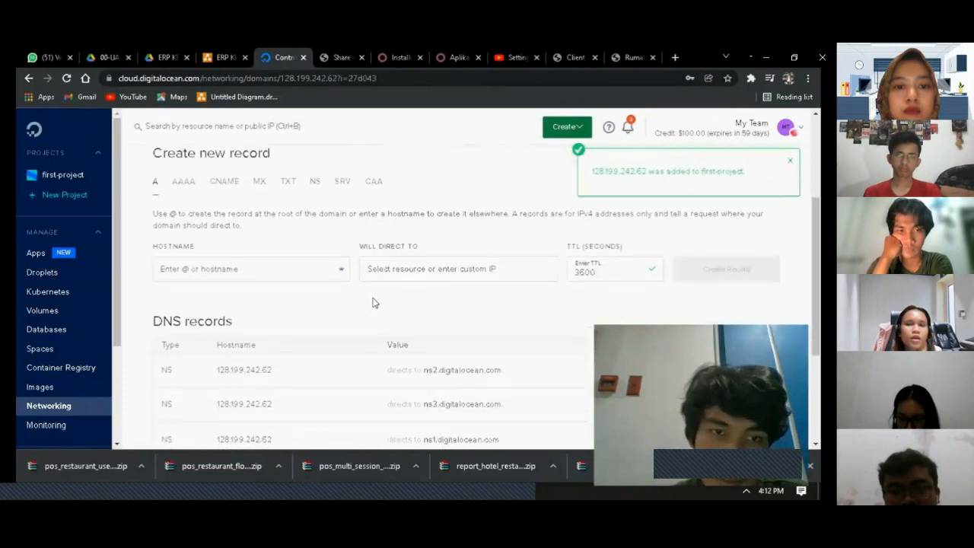
Create a www A record directed to the droplet.
{"action": "left_click", "coordinate": [265, 269]}
{"action": "type", "text": "www"}
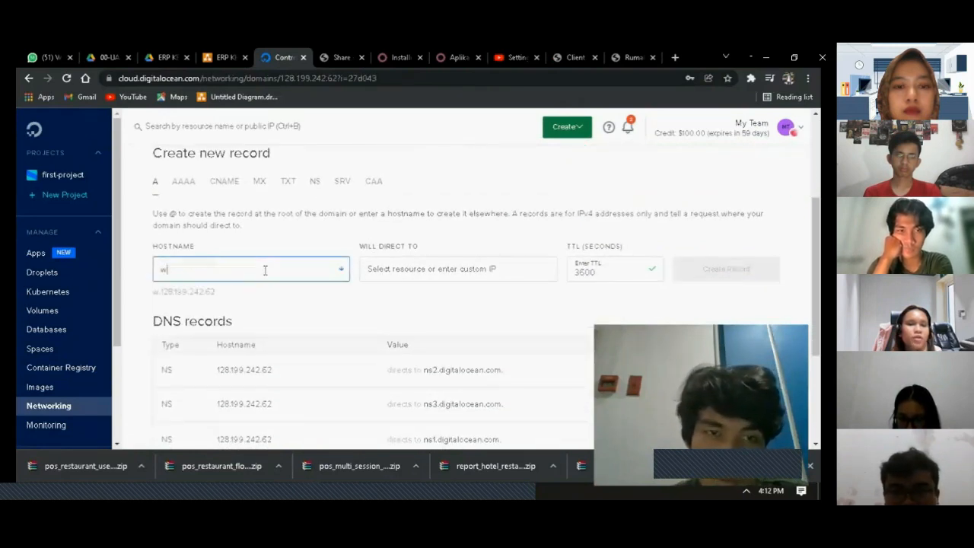
{"action": "left_click", "coordinate": [440, 261]}
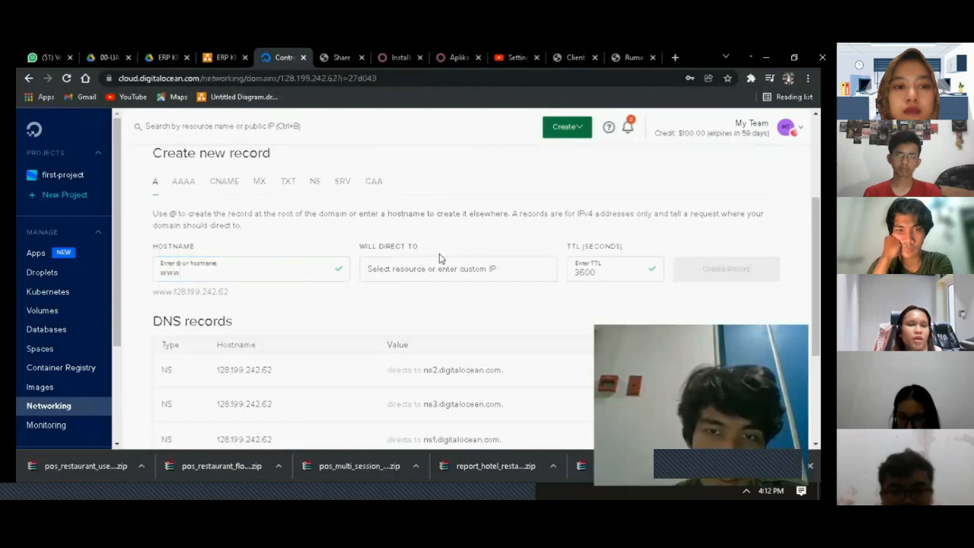
{"action": "left_click", "coordinate": [431, 299]}
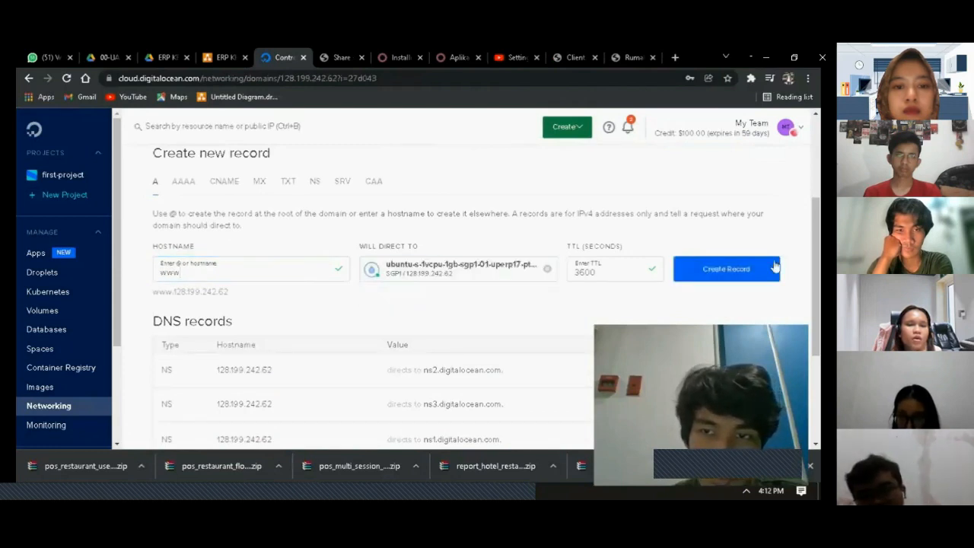
{"action": "left_click", "coordinate": [741, 270]}
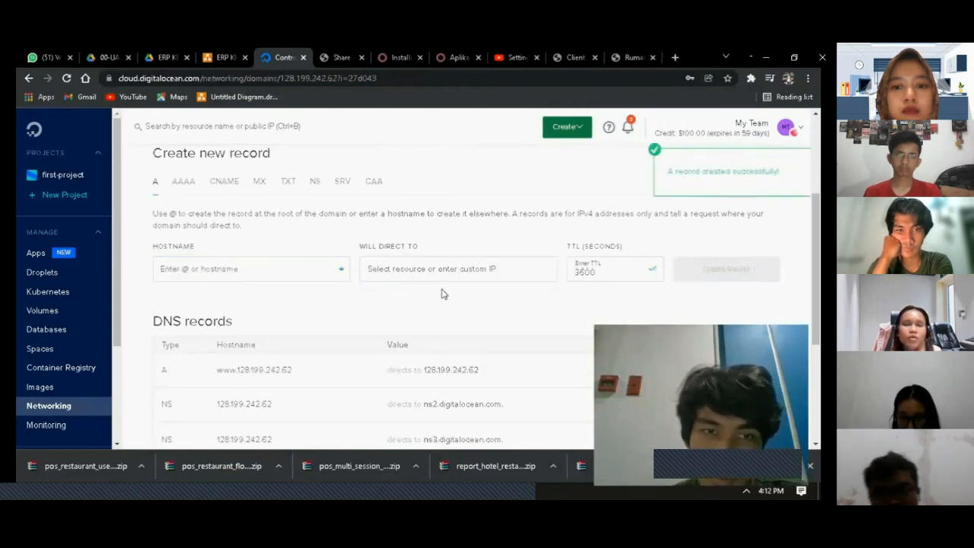
Create a wildcard * A record directed to the droplet and review the record list.
{"action": "left_click", "coordinate": [244, 267]}
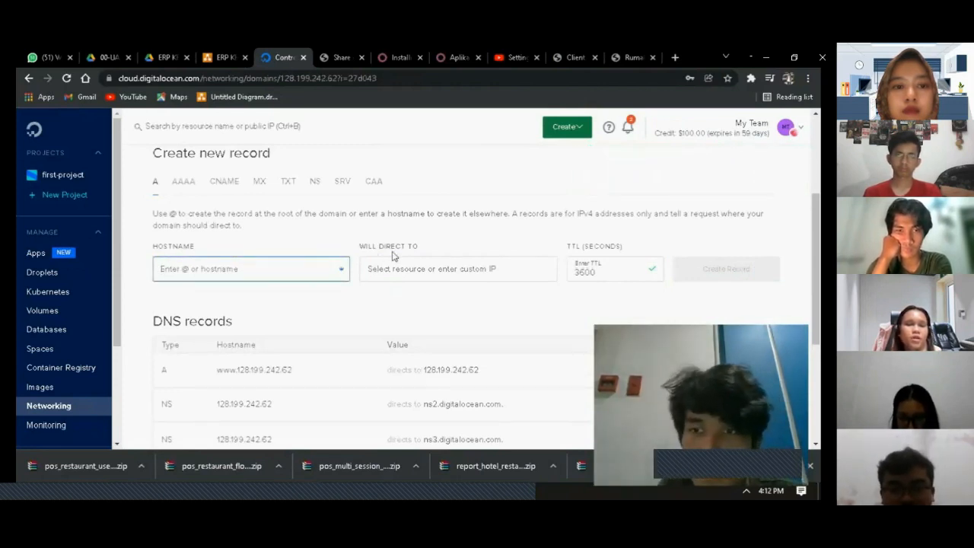
{"action": "scroll", "coordinate": [392, 256], "scroll_direction": "down", "scroll_amount": 1}
{"action": "left_click", "coordinate": [469, 225]}
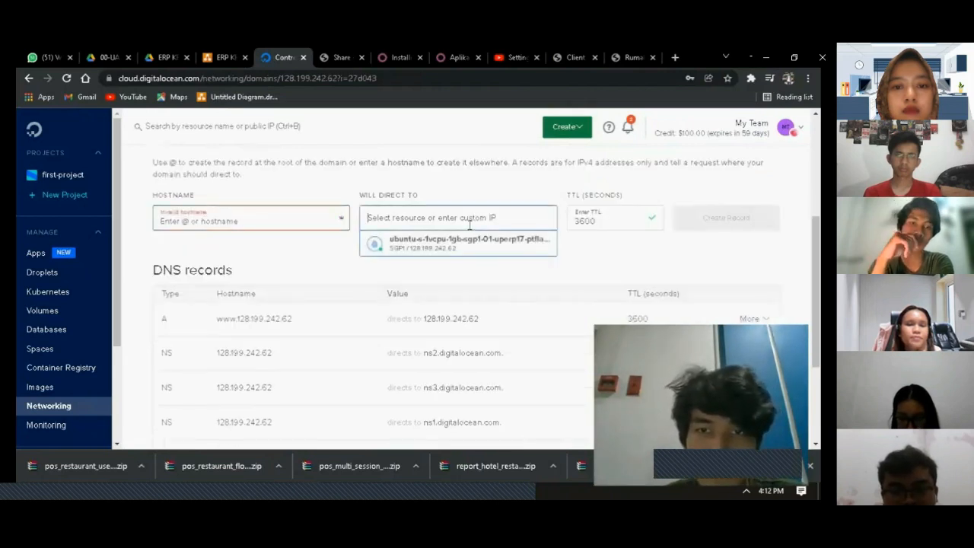
{"action": "left_click", "coordinate": [456, 240]}
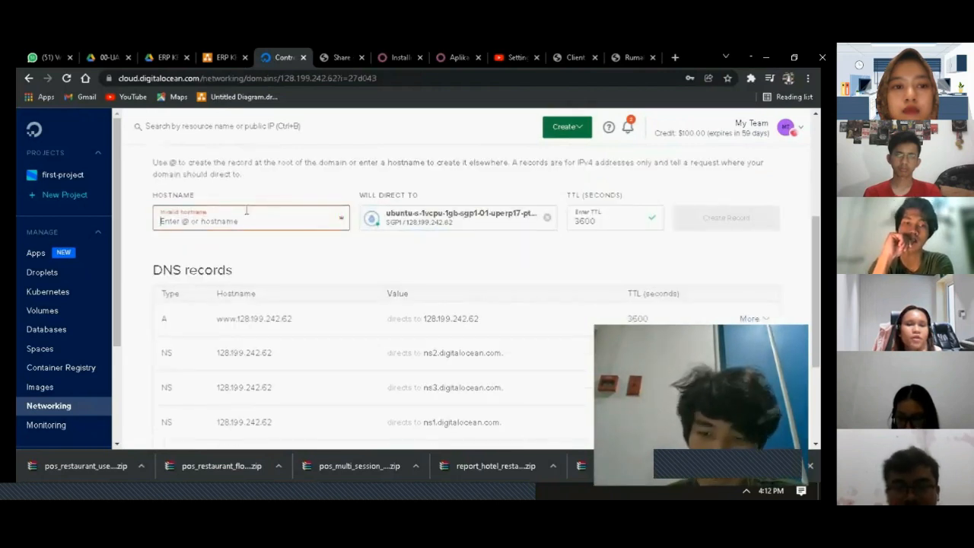
{"action": "type", "text": "*"}
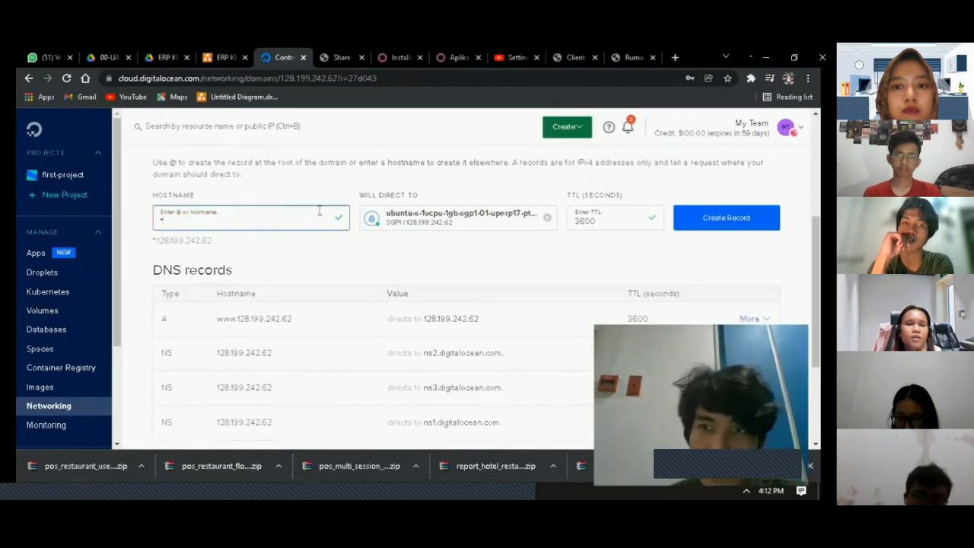
{"action": "left_click", "coordinate": [706, 217]}
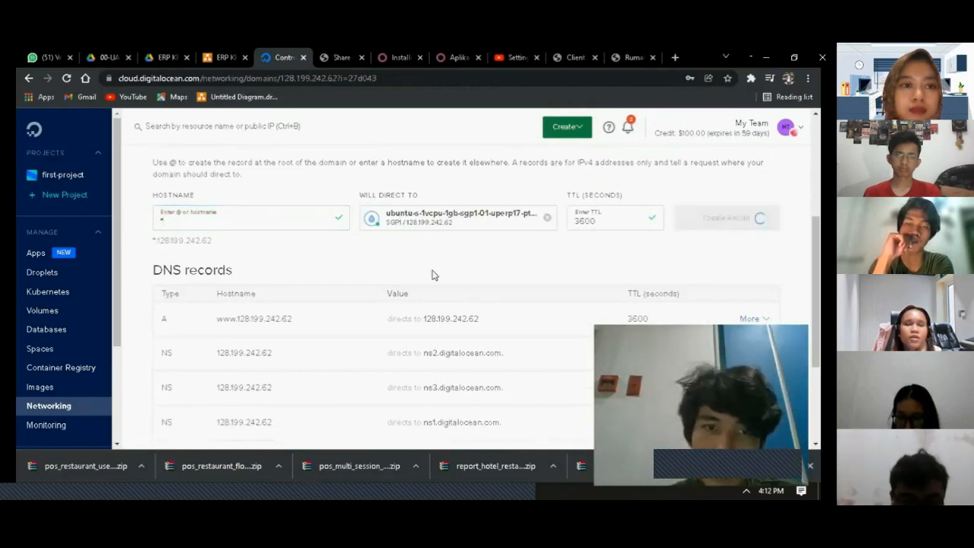
{"action": "scroll", "coordinate": [433, 274], "scroll_direction": "down", "scroll_amount": 1}
{"action": "scroll", "coordinate": [432, 275], "scroll_direction": "down", "scroll_amount": 2}
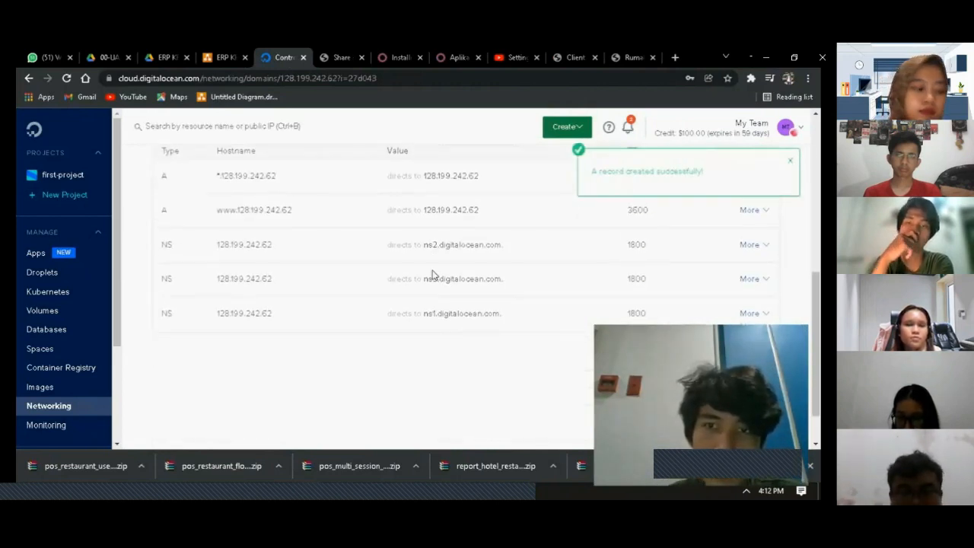
{"action": "scroll", "coordinate": [432, 275], "scroll_direction": "up", "scroll_amount": 1}
{"action": "scroll", "coordinate": [431, 274], "scroll_direction": "up", "scroll_amount": 1}
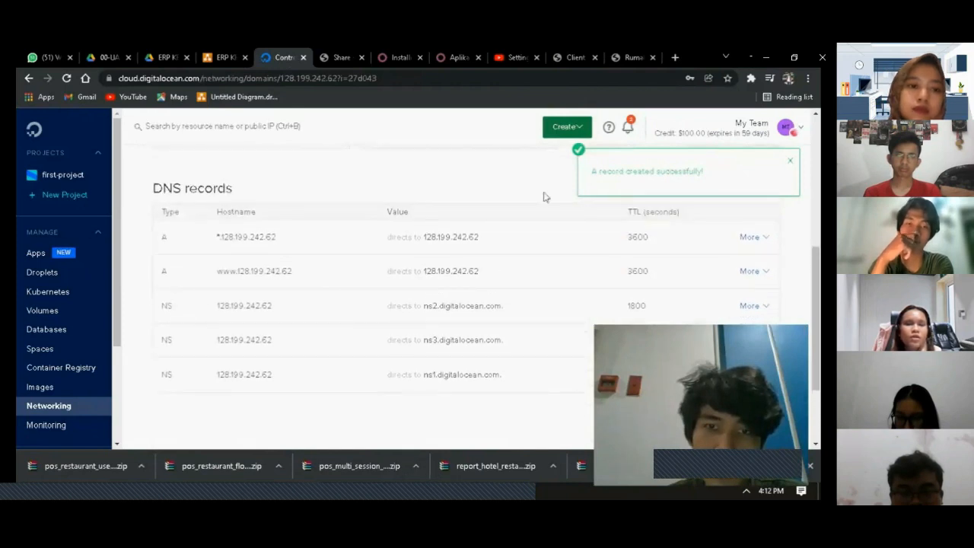
Open the Nameservers settings for ptflamingouperp17.my.id from Rumahweb's My Domains list.
{"action": "left_click", "coordinate": [571, 58]}
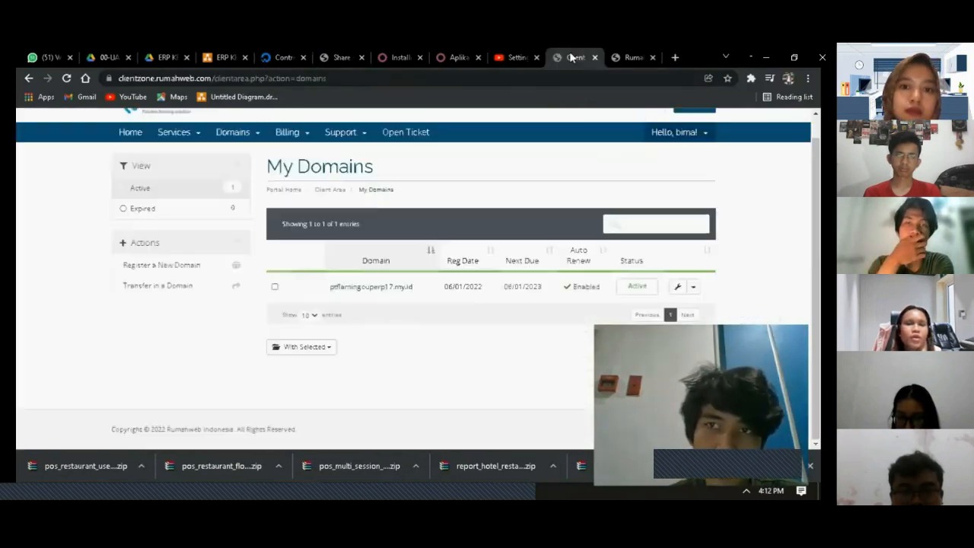
{"action": "left_click", "coordinate": [693, 288]}
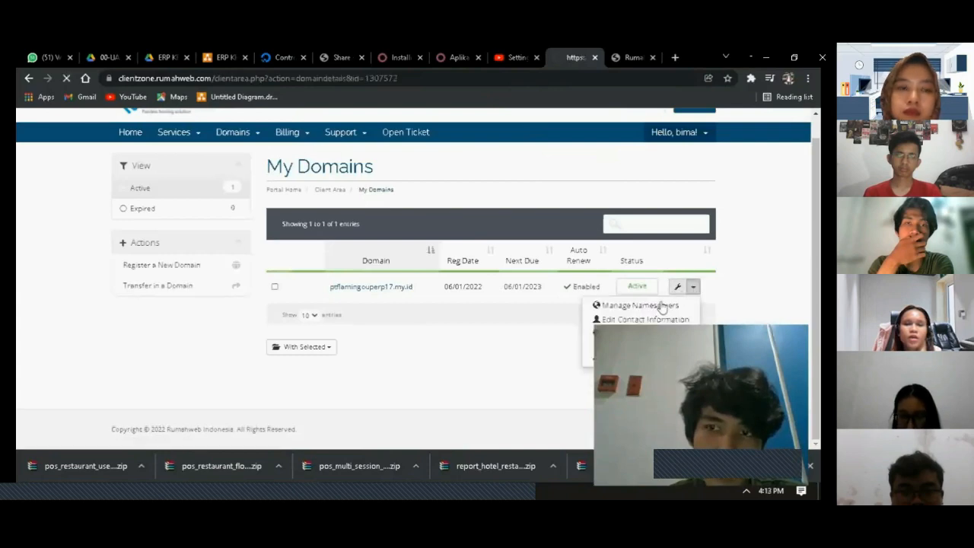
{"action": "left_click", "coordinate": [645, 306]}
{"action": "scroll", "coordinate": [648, 314], "scroll_direction": "down", "scroll_amount": 4}
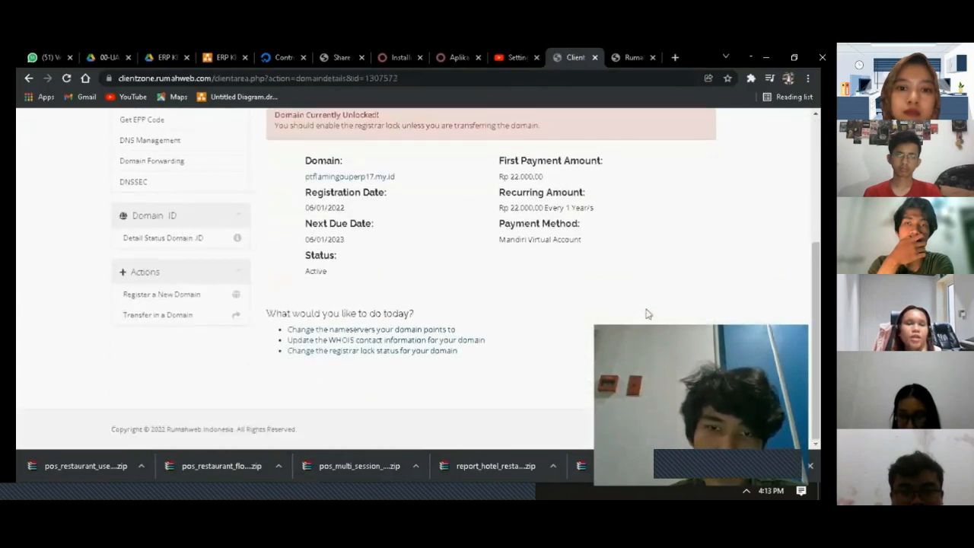
{"action": "scroll", "coordinate": [648, 313], "scroll_direction": "up", "scroll_amount": 4}
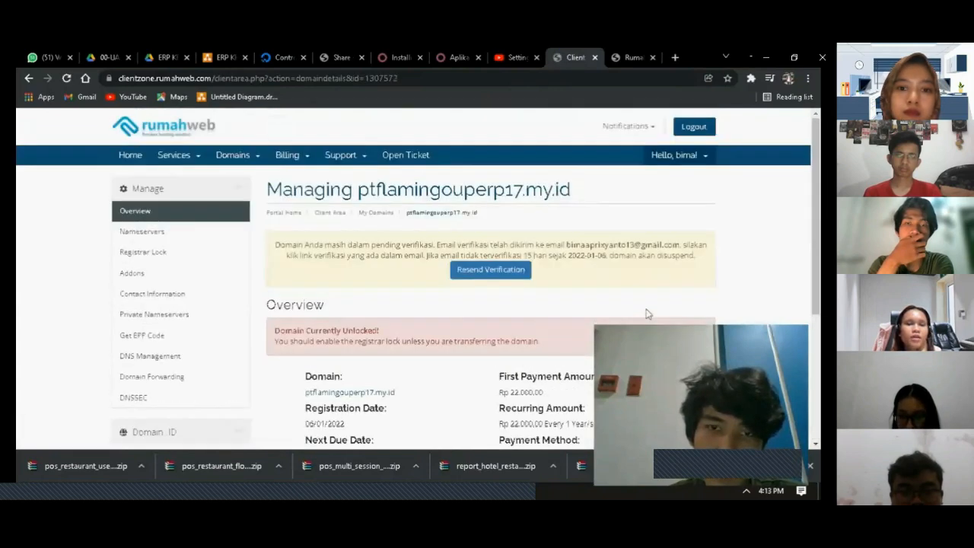
{"action": "left_click", "coordinate": [233, 154]}
{"action": "left_click", "coordinate": [240, 174]}
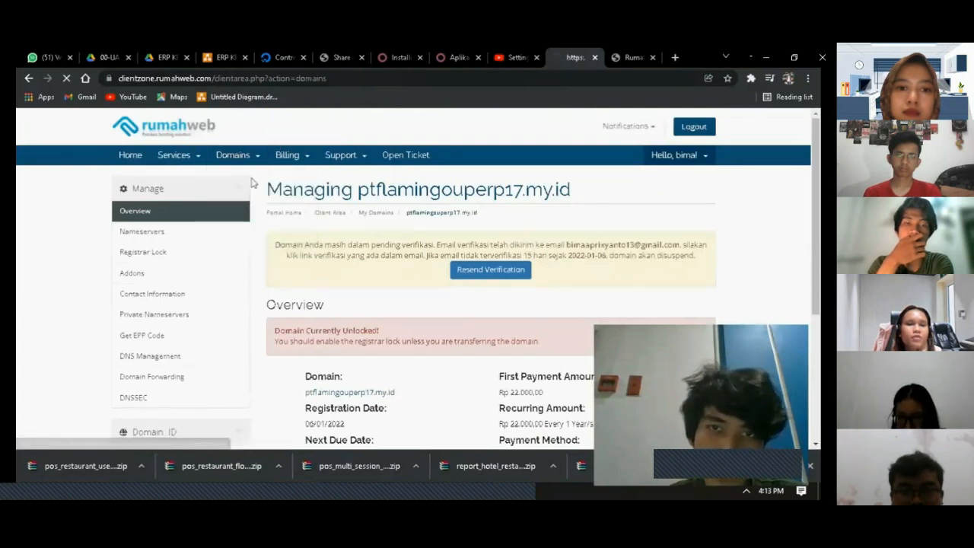
{"action": "scroll", "coordinate": [524, 274], "scroll_direction": "down", "scroll_amount": 1}
{"action": "left_click", "coordinate": [692, 288]}
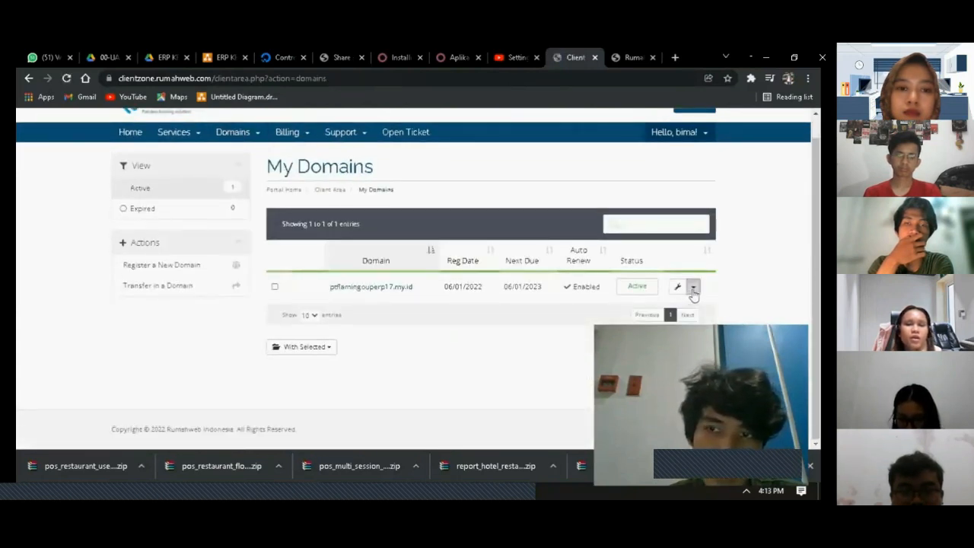
{"action": "left_click", "coordinate": [638, 308]}
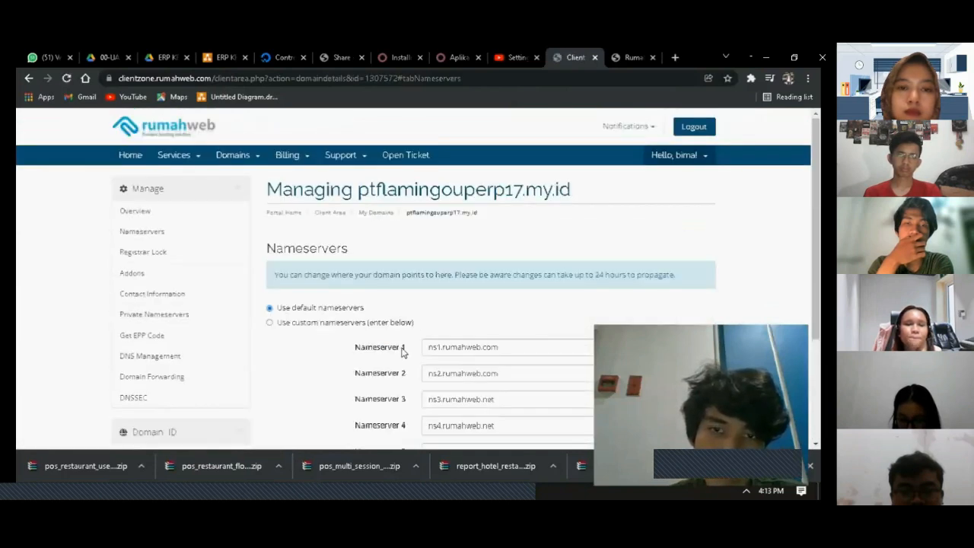
{"action": "scroll", "coordinate": [402, 352], "scroll_direction": "down", "scroll_amount": 2}
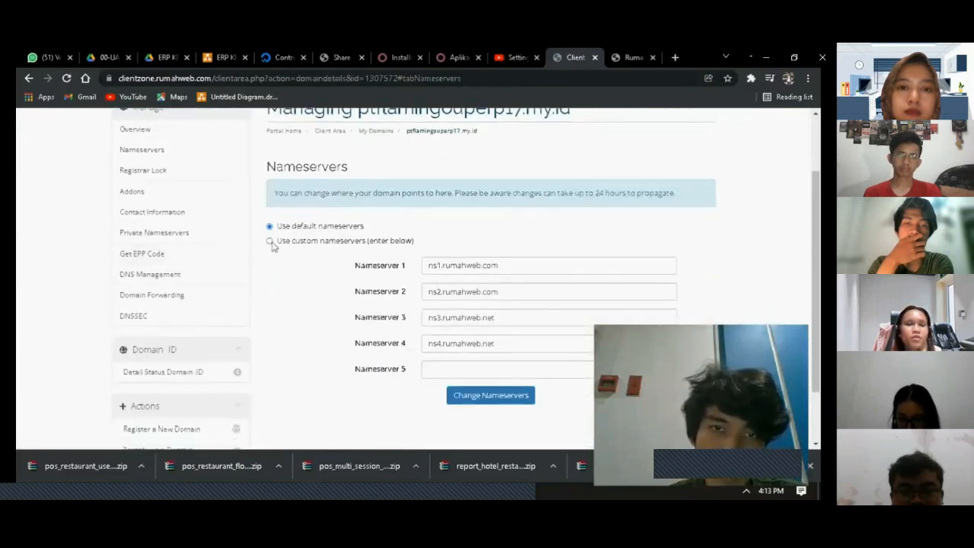
Replace nameservers 1 and 2 with ns1 and ns2.digitalocean.com copied from DigitalOcean.
{"action": "left_click_drag", "start_coordinate": [520, 268], "coordinate": [400, 272]}
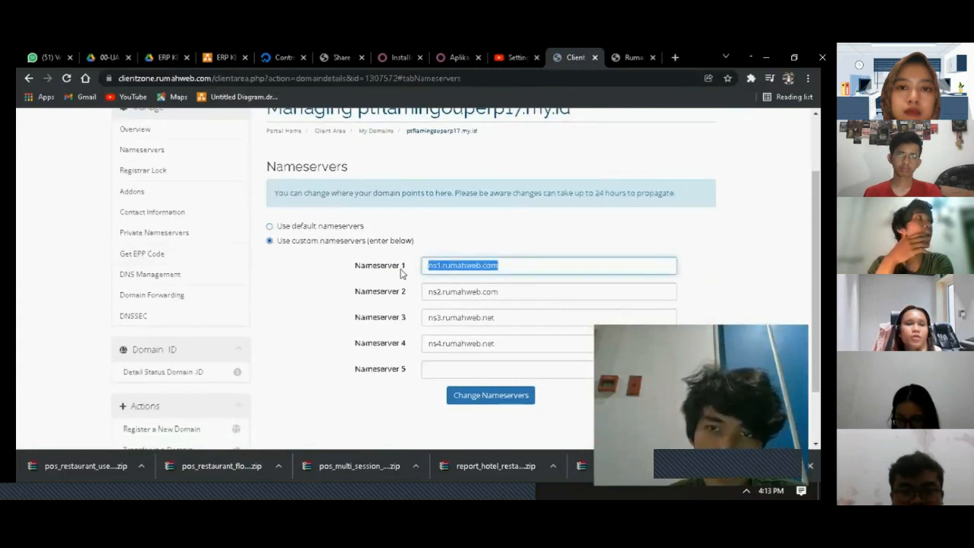
{"action": "key", "text": "BackSpace"}
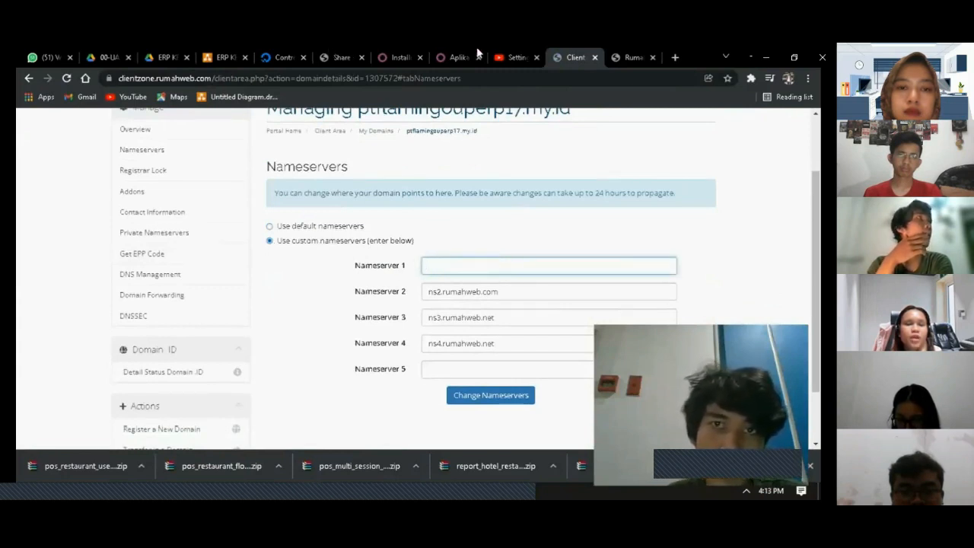
{"action": "left_click", "coordinate": [268, 57]}
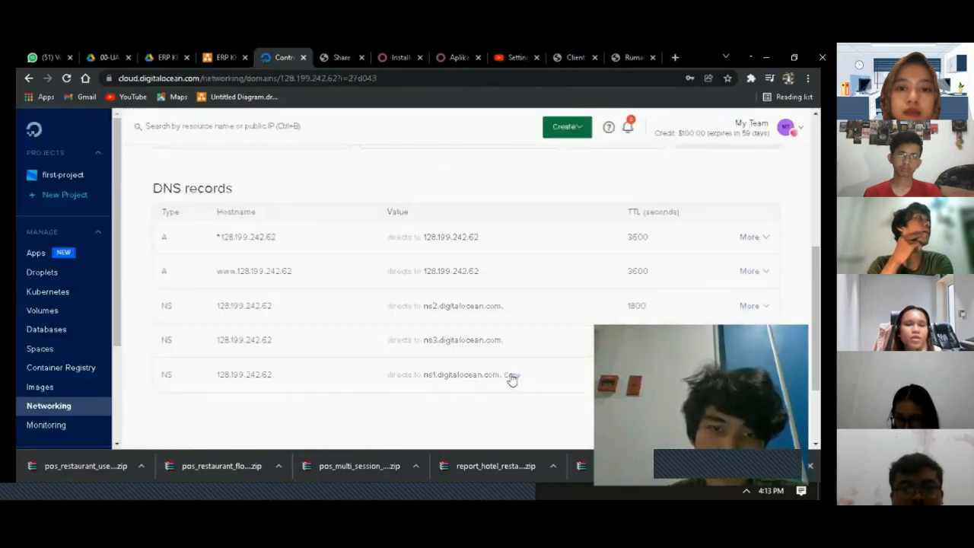
{"action": "left_click", "coordinate": [511, 376]}
{"action": "left_click", "coordinate": [633, 58]}
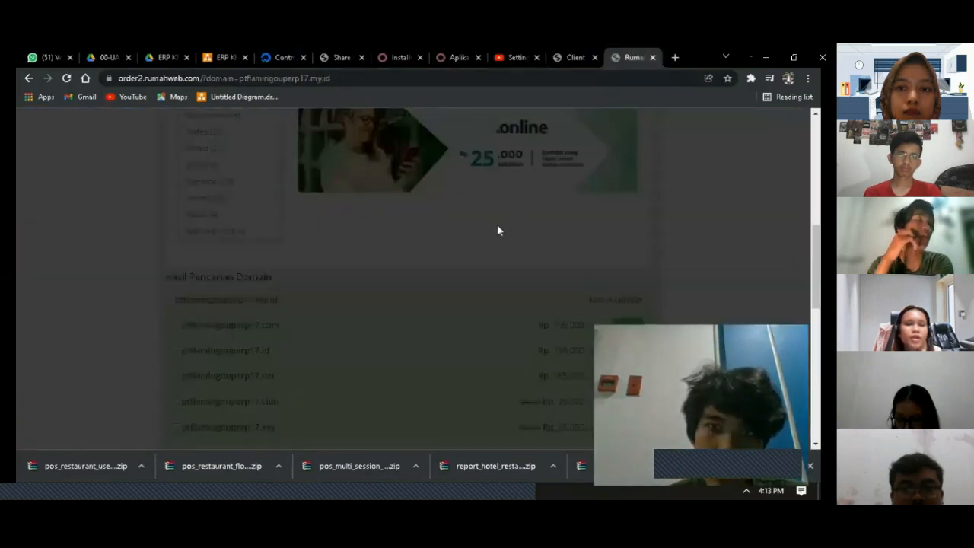
{"action": "left_click", "coordinate": [571, 57]}
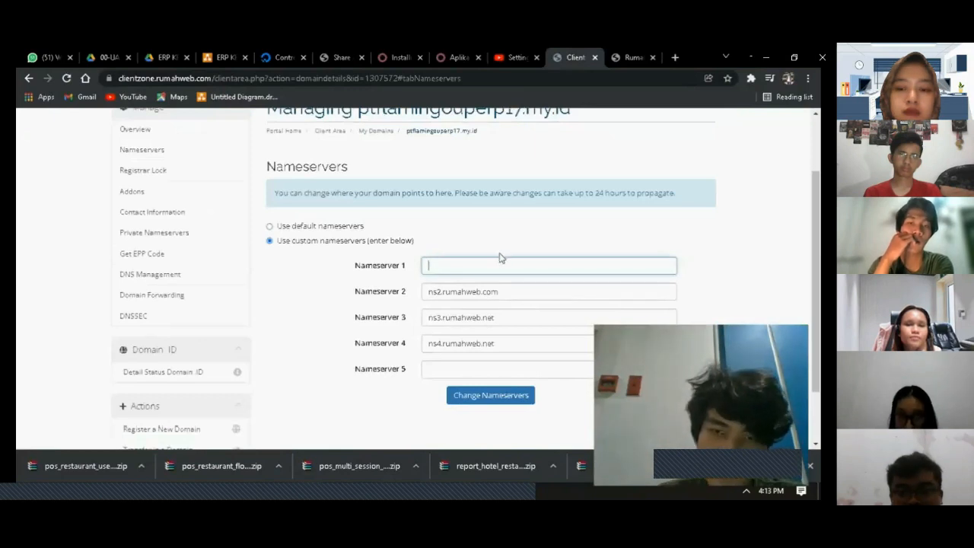
{"action": "key", "text": "ctrl+v"}
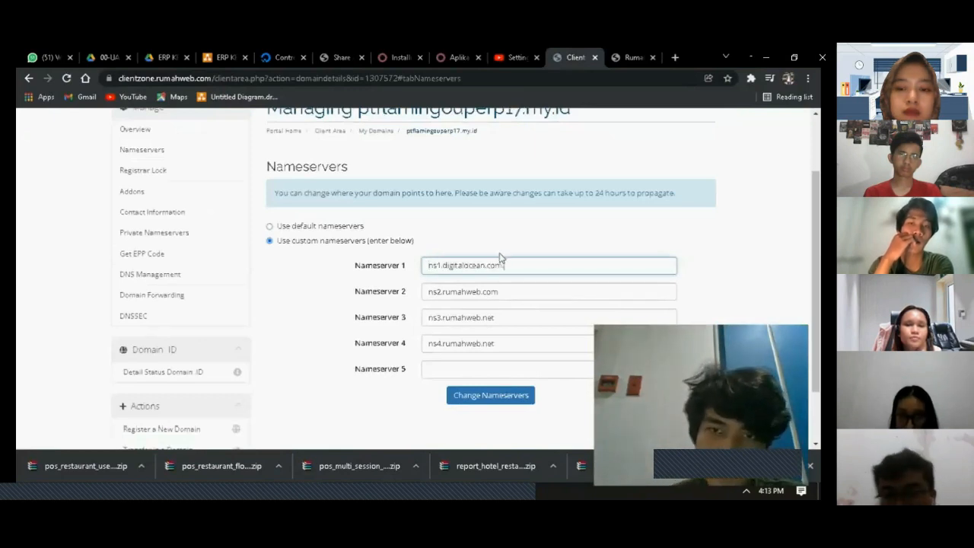
{"action": "left_click", "coordinate": [284, 59]}
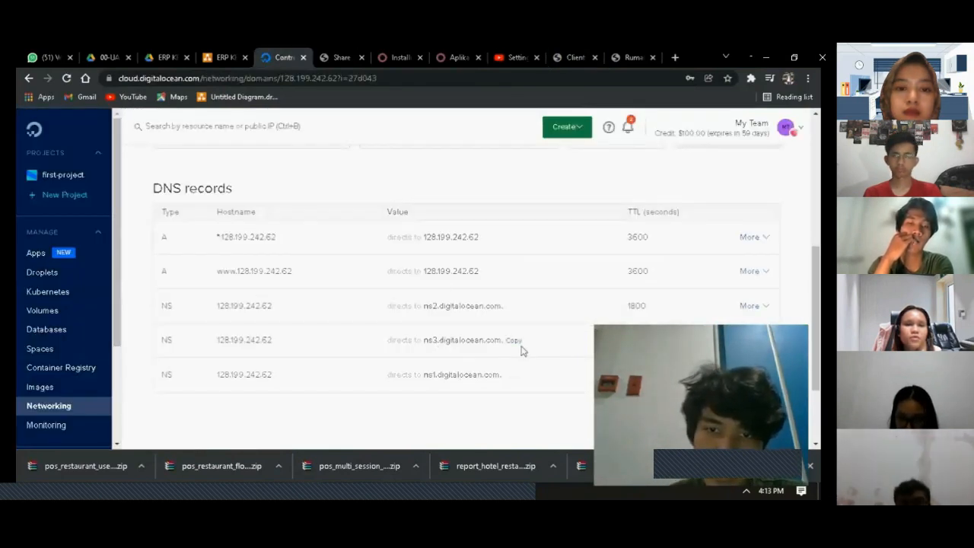
{"action": "mouse_move", "coordinate": [504, 308]}
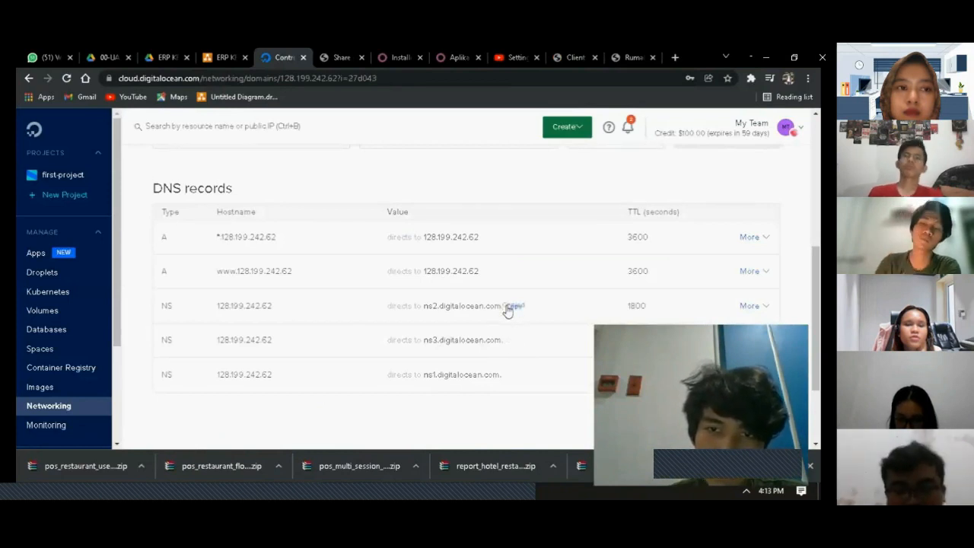
{"action": "left_click", "coordinate": [576, 58]}
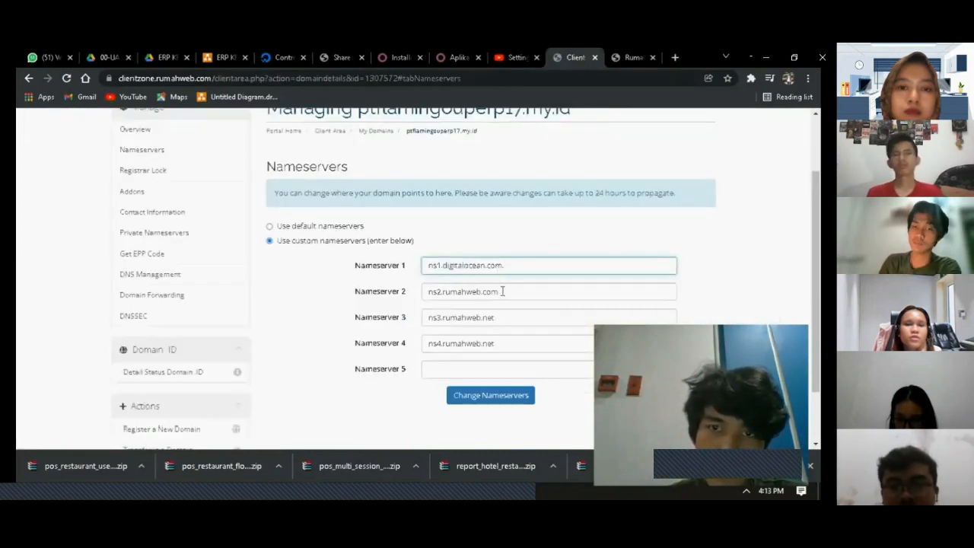
{"action": "left_click_drag", "start_coordinate": [554, 291], "coordinate": [402, 299]}
{"action": "key", "text": "ctrl+v"}
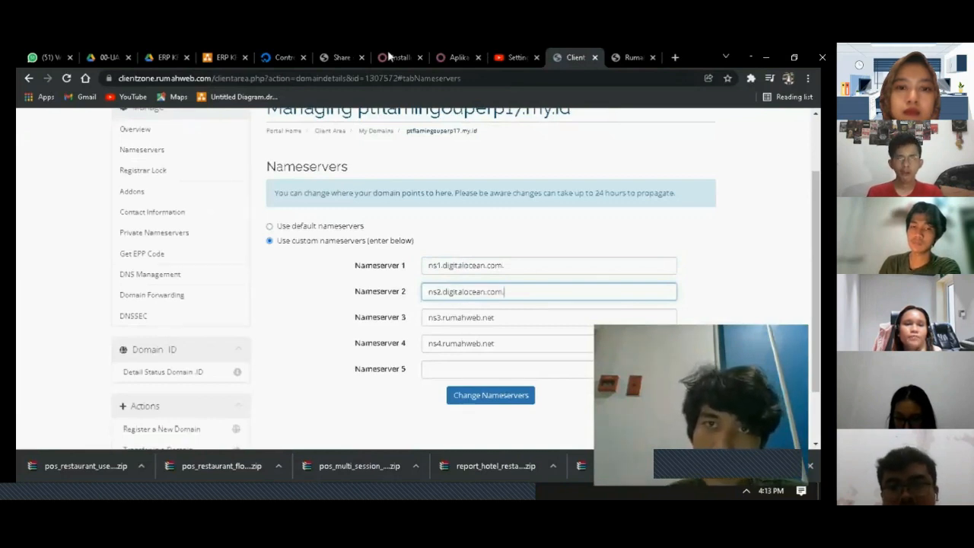
Set nameserver 3 to ns3.digitalocean.com, clear nameserver 4, trim trailing dots, and save.
{"action": "left_click", "coordinate": [275, 57]}
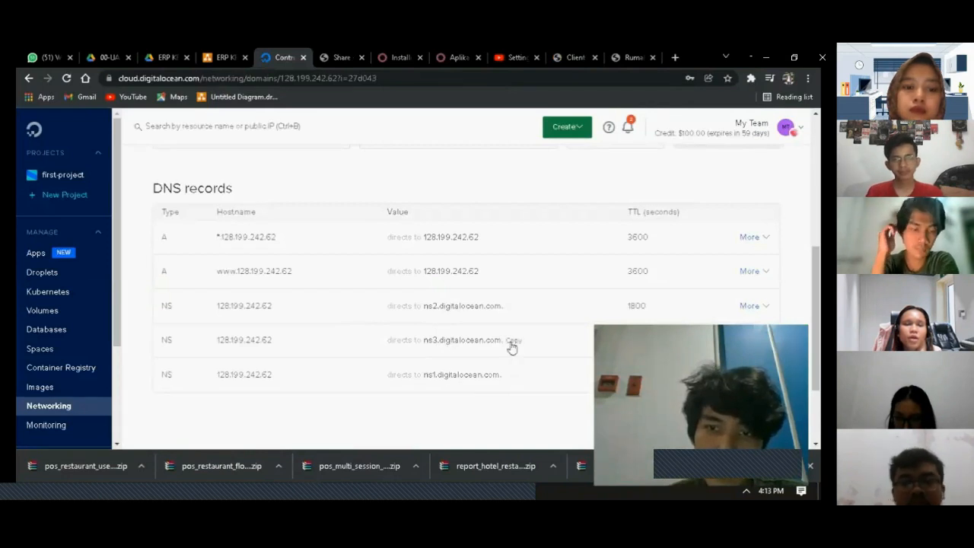
{"action": "left_click", "coordinate": [575, 58]}
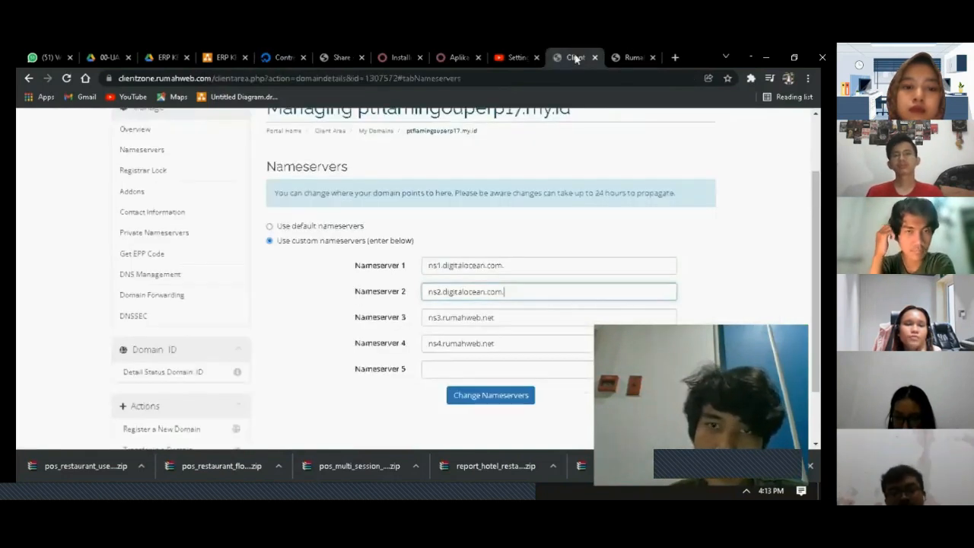
{"action": "left_click_drag", "start_coordinate": [507, 320], "coordinate": [398, 314]}
{"action": "key", "text": "ctrl+v"}
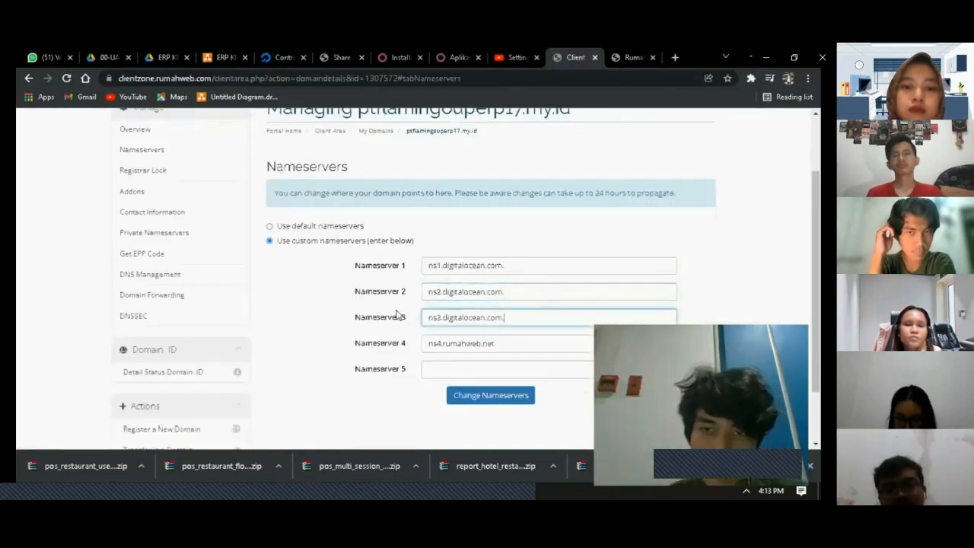
{"action": "left_click_drag", "start_coordinate": [502, 351], "coordinate": [402, 363]}
{"action": "key", "text": "BackSpace"}
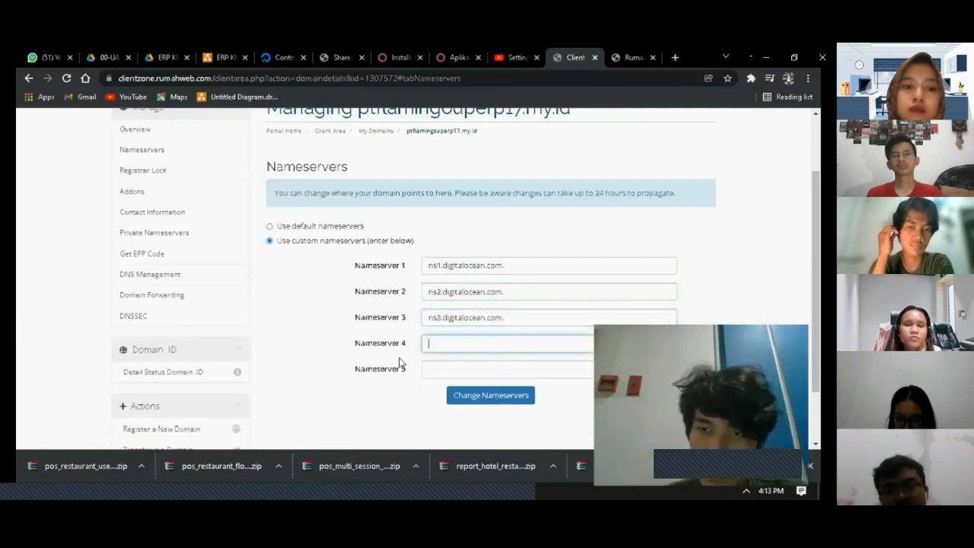
{"action": "left_click", "coordinate": [523, 318]}
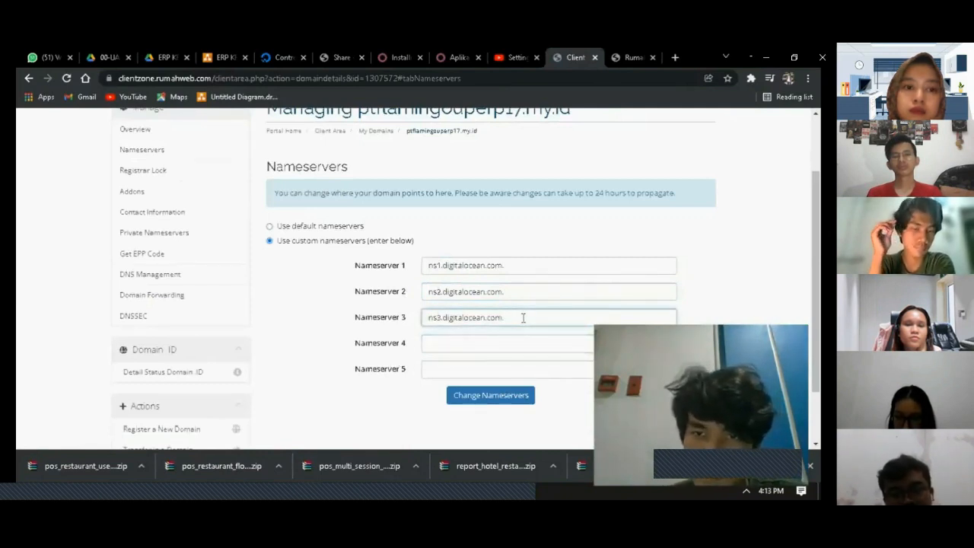
{"action": "key", "text": "BackSpace"}
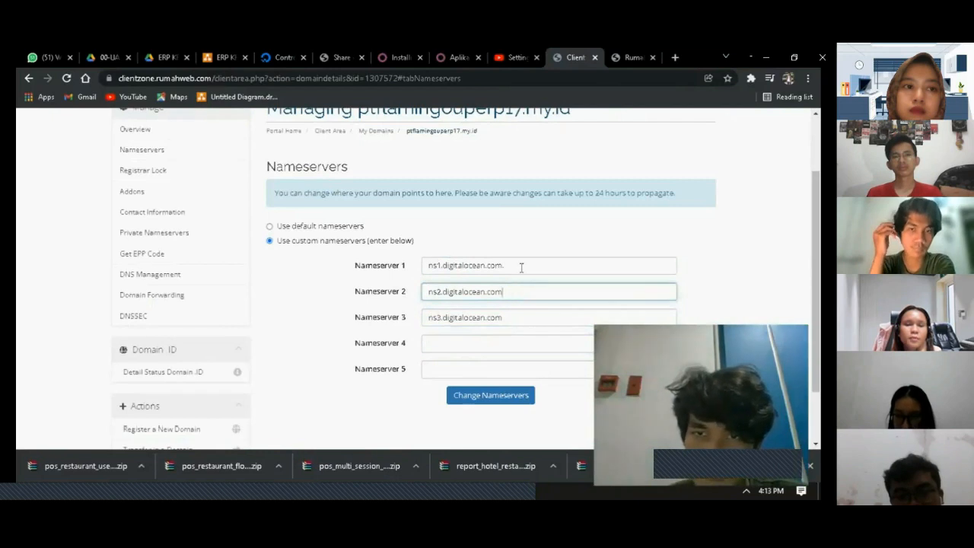
{"action": "left_click", "coordinate": [521, 267]}
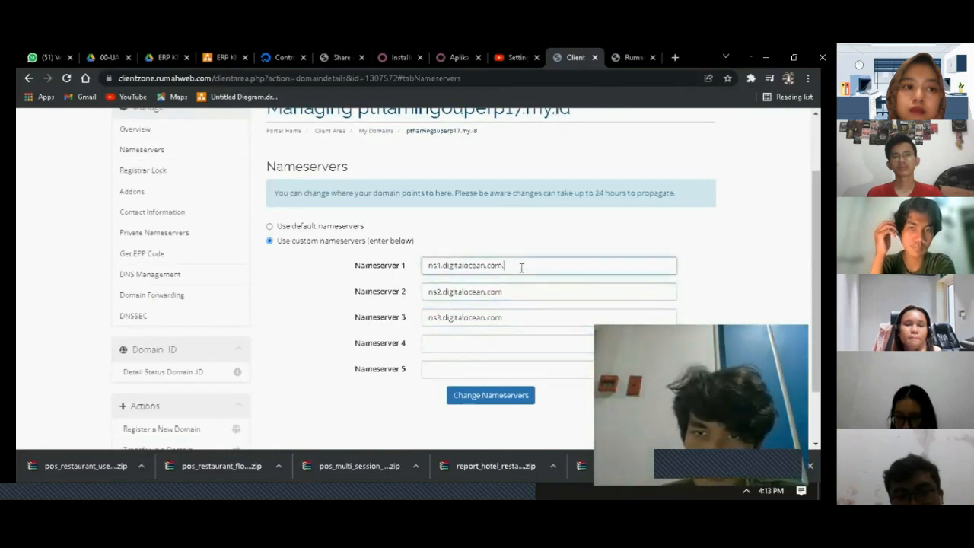
{"action": "left_click", "coordinate": [488, 400]}
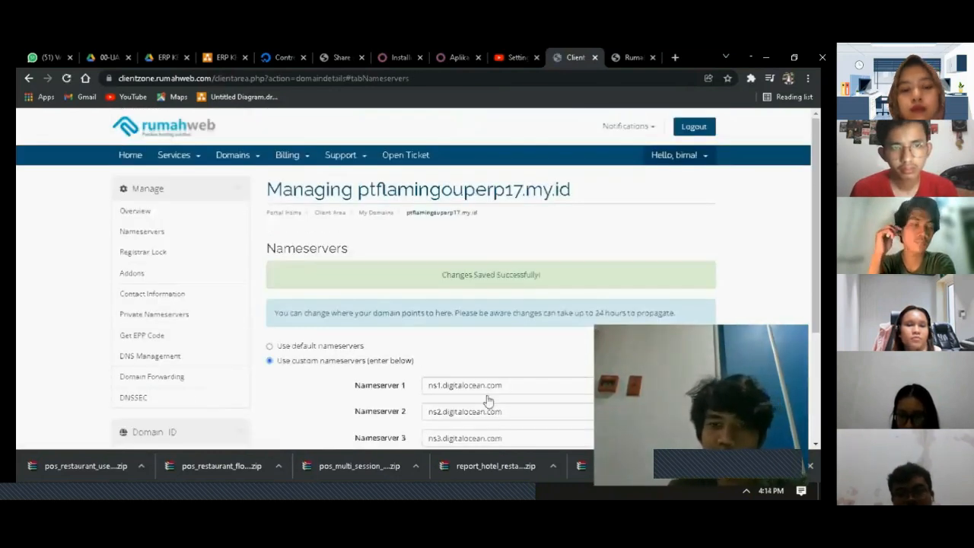
Check the saved ns1–ns3.digitalocean.com nameservers against DigitalOcean's NS records.
{"action": "scroll", "coordinate": [488, 401], "scroll_direction": "down", "scroll_amount": 1}
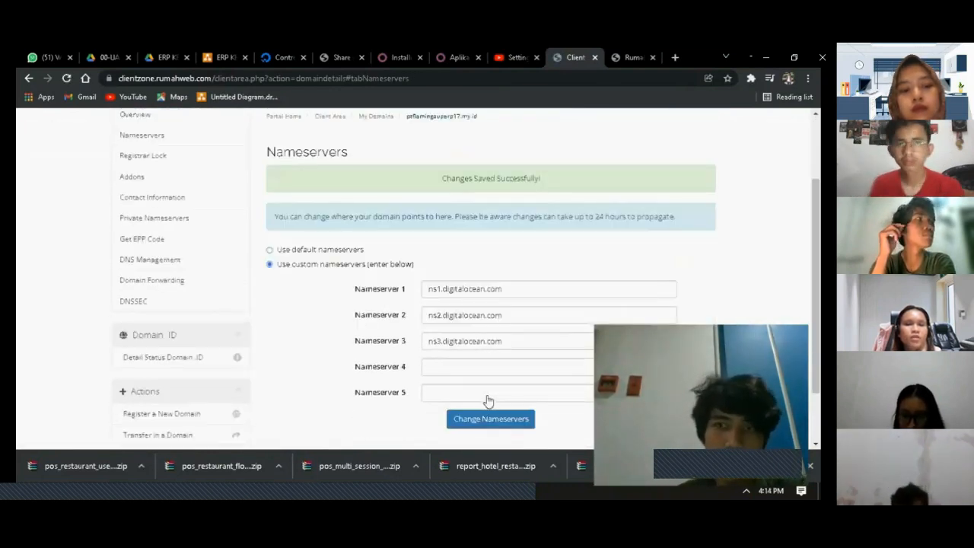
{"action": "left_click", "coordinate": [280, 58]}
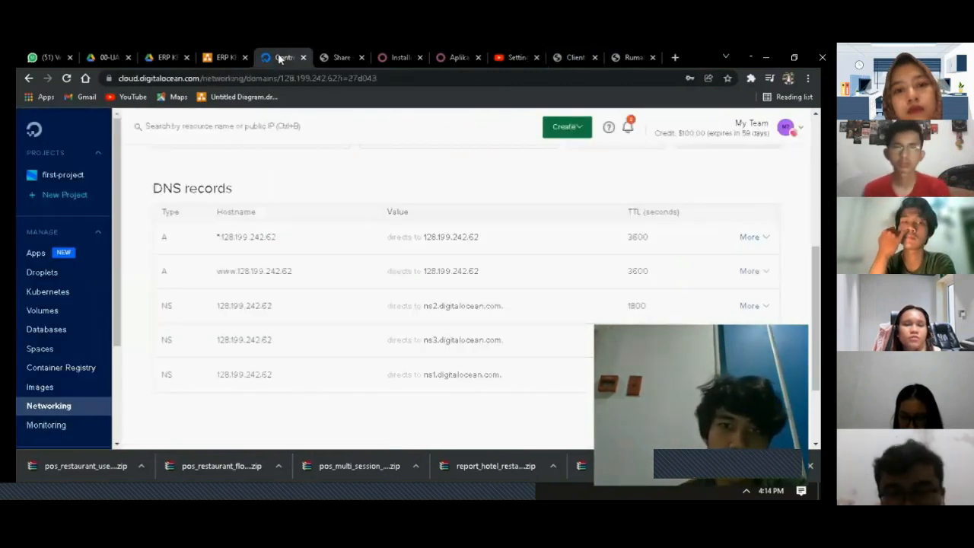
{"action": "left_click", "coordinate": [630, 56]}
{"action": "left_click", "coordinate": [575, 58]}
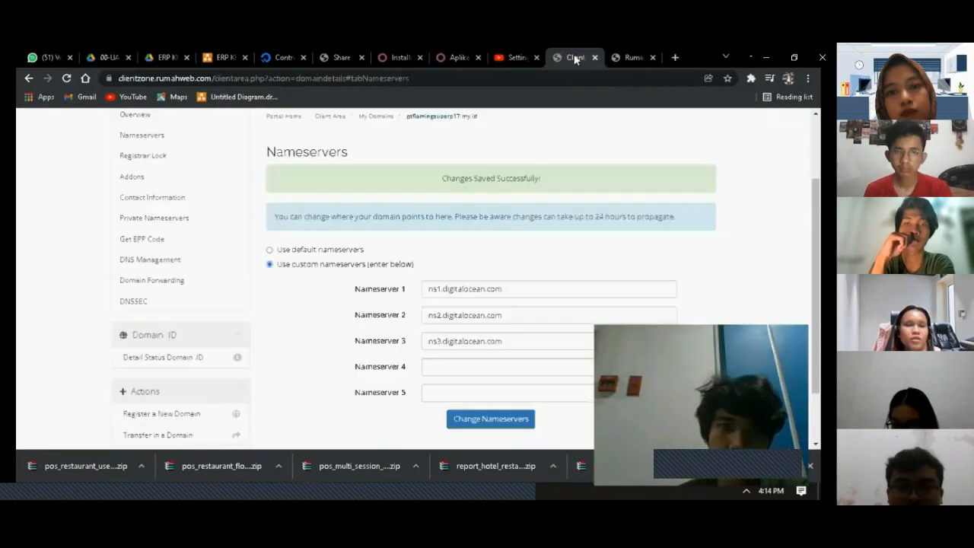
{"action": "scroll", "coordinate": [370, 264], "scroll_direction": "up", "scroll_amount": 1}
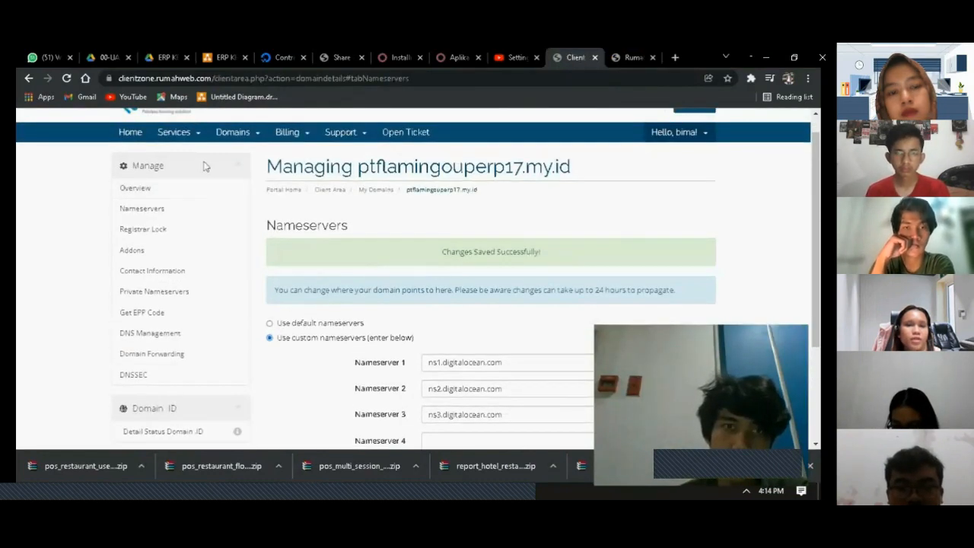
{"action": "left_click", "coordinate": [248, 134]}
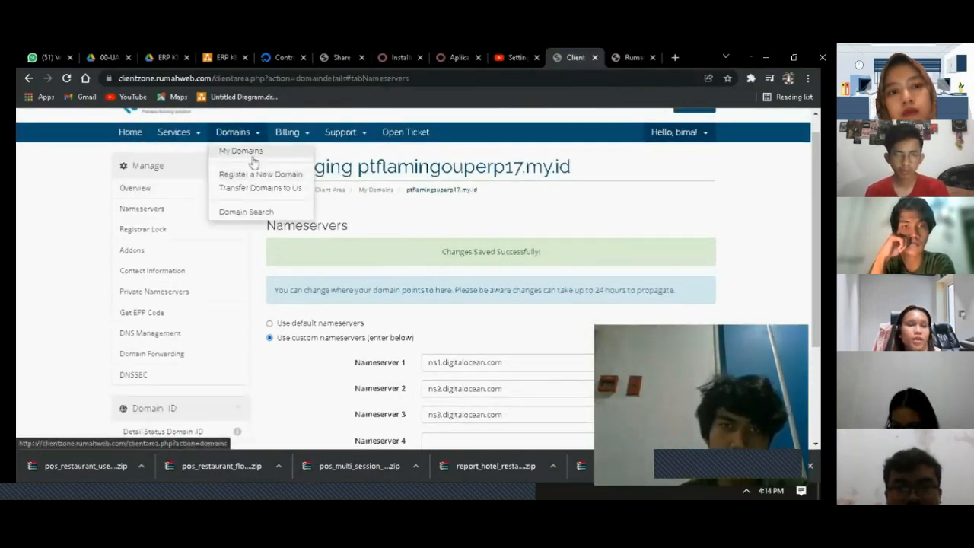
From My Domains, open ptflamingouperp17.my.id and continue past its parking page.
{"action": "left_click", "coordinate": [251, 154]}
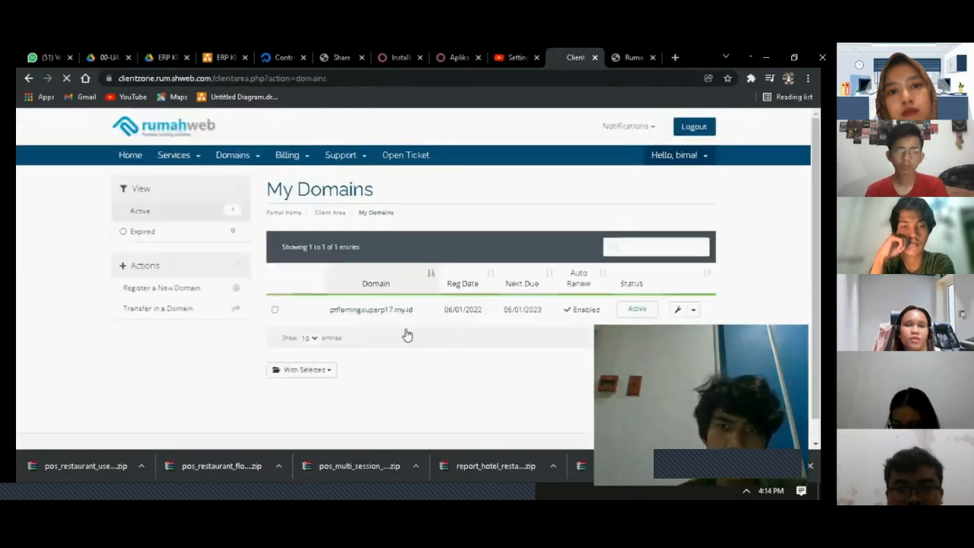
{"action": "left_click", "coordinate": [362, 310]}
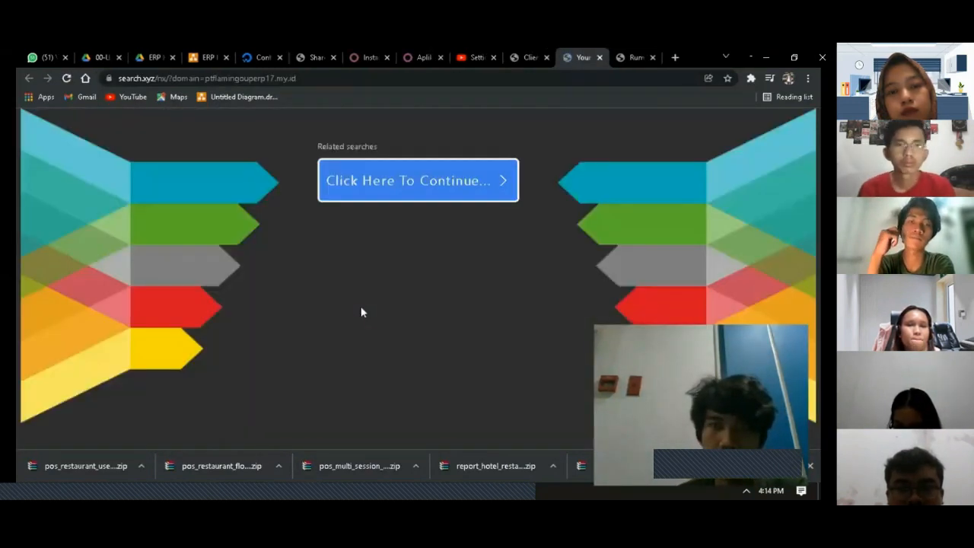
{"action": "left_click", "coordinate": [465, 183]}
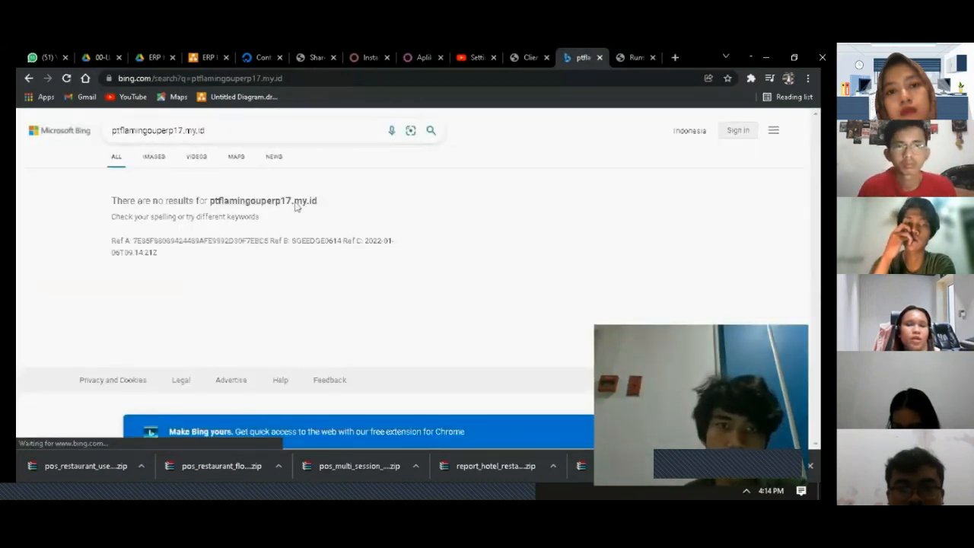
Reopen the domain's nameserver page to confirm ns1–ns3.digitalocean.com are retained.
{"action": "left_click", "coordinate": [632, 59]}
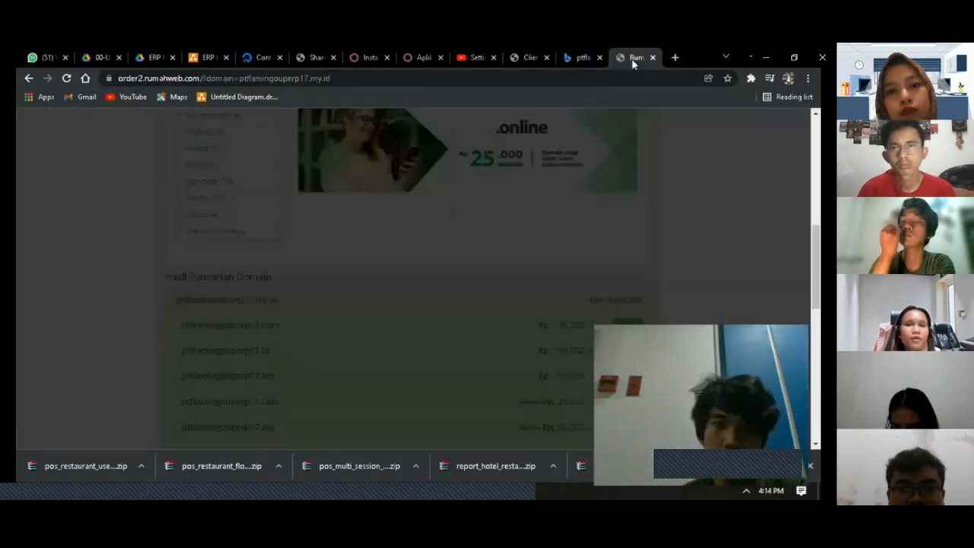
{"action": "left_click", "coordinate": [525, 59]}
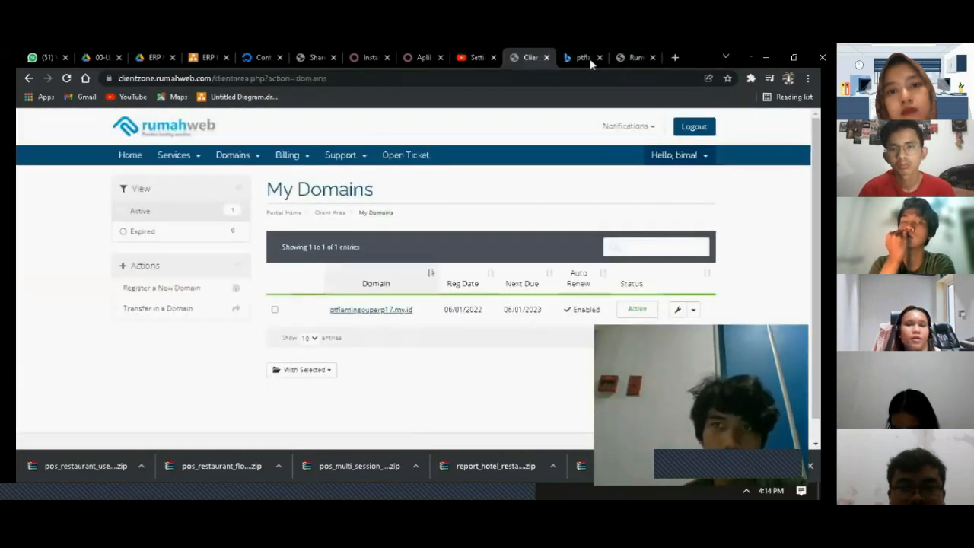
{"action": "left_click", "coordinate": [692, 309]}
{"action": "left_click", "coordinate": [631, 330]}
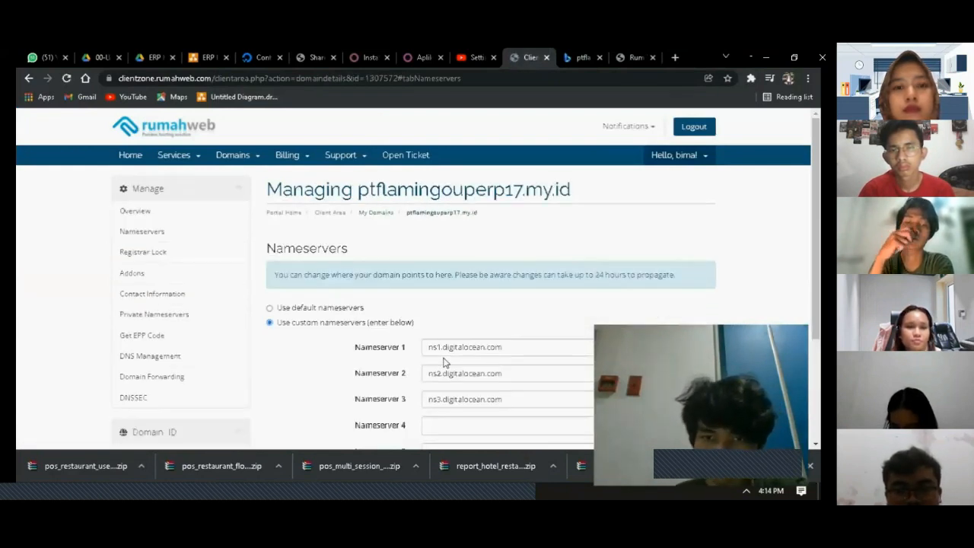
{"action": "scroll", "coordinate": [445, 362], "scroll_direction": "down", "scroll_amount": 1}
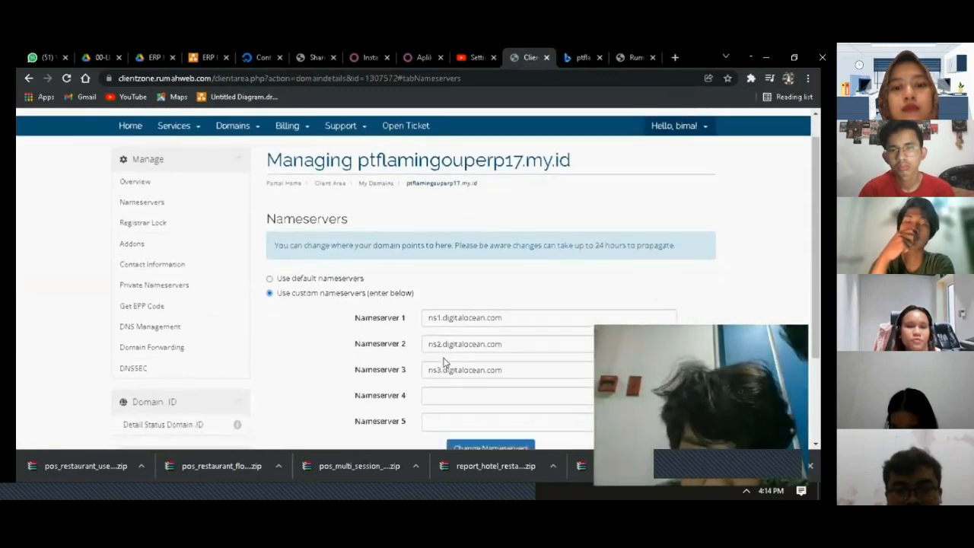
{"action": "scroll", "coordinate": [445, 362], "scroll_direction": "down", "scroll_amount": 1}
{"action": "scroll", "coordinate": [445, 362], "scroll_direction": "up", "scroll_amount": 2}
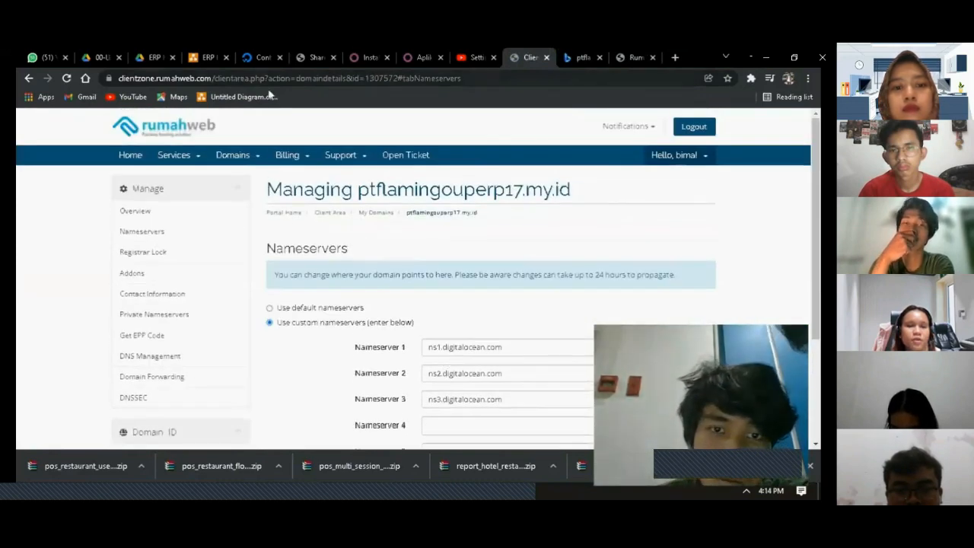
Review DigitalOcean's DNS records showing NS entries for ns1–ns3.digitalocean.com.
{"action": "left_click", "coordinate": [246, 61]}
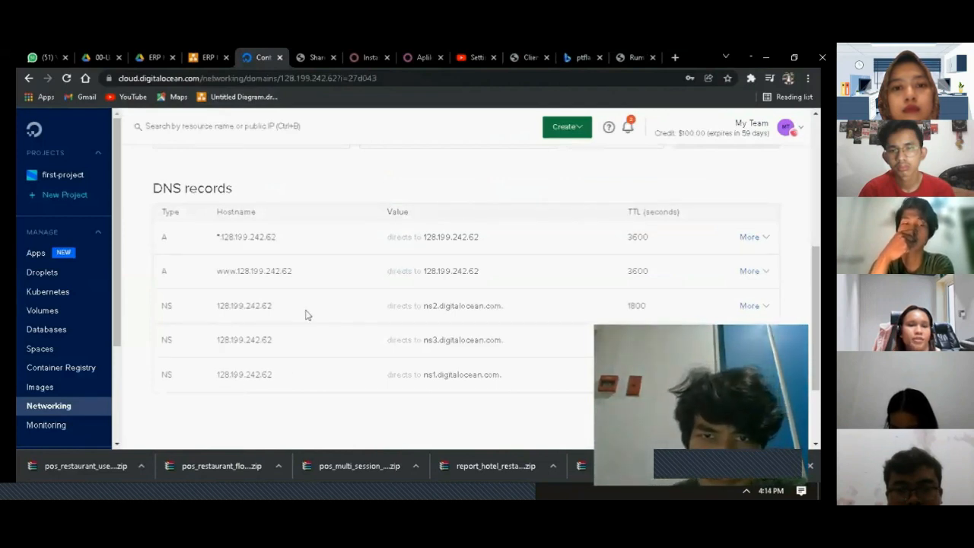
{"action": "scroll", "coordinate": [305, 315], "scroll_direction": "up", "scroll_amount": 3}
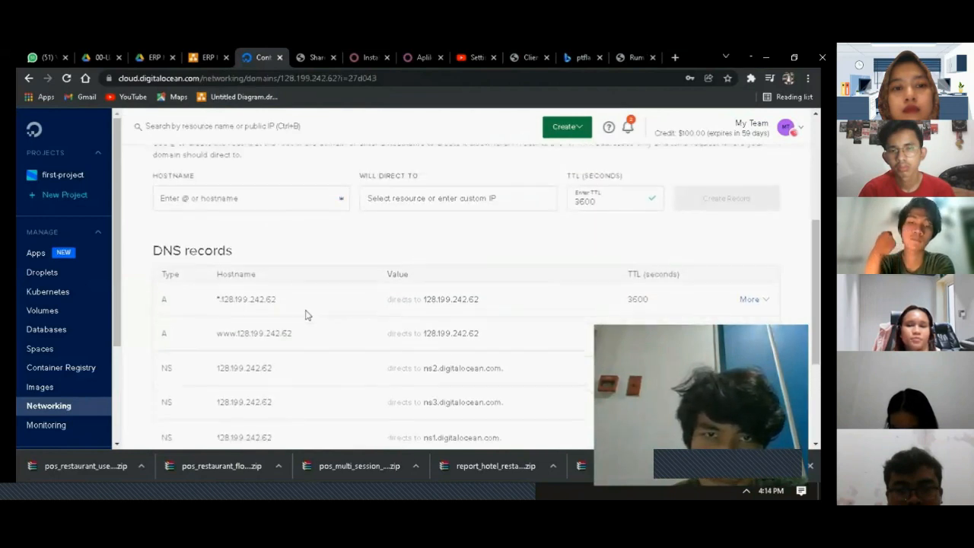
{"action": "scroll", "coordinate": [305, 314], "scroll_direction": "down", "scroll_amount": 1}
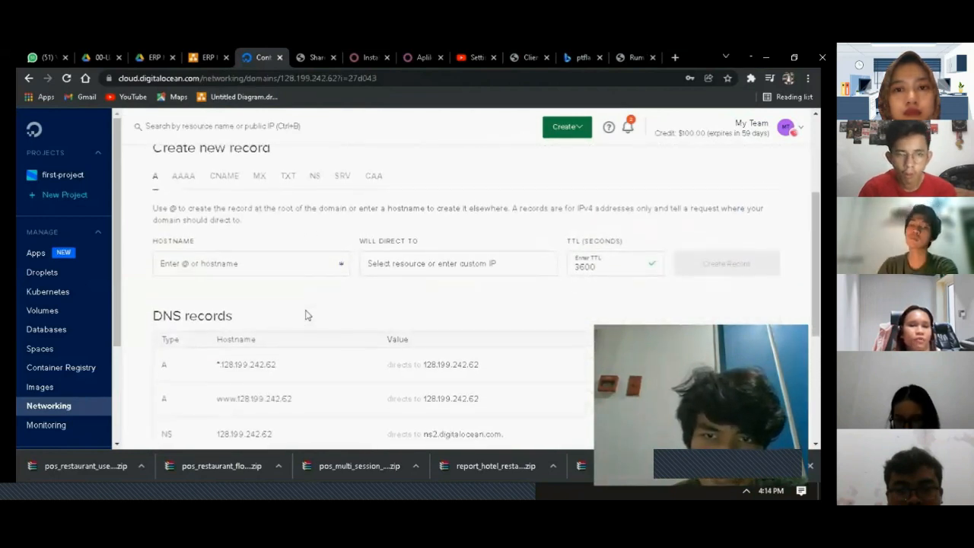
{"action": "mouse_move", "coordinate": [589, 470]}
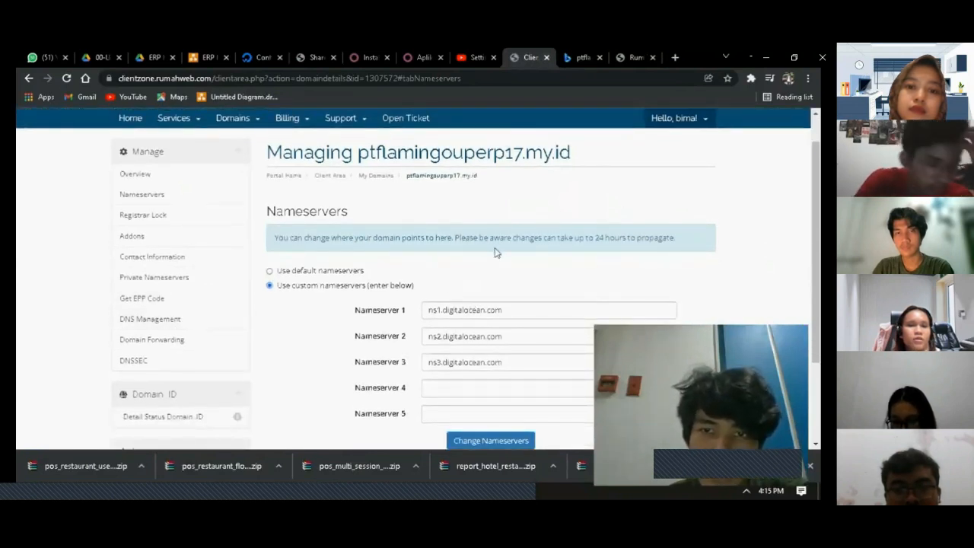
{"action": "mouse_move", "coordinate": [627, 251]}
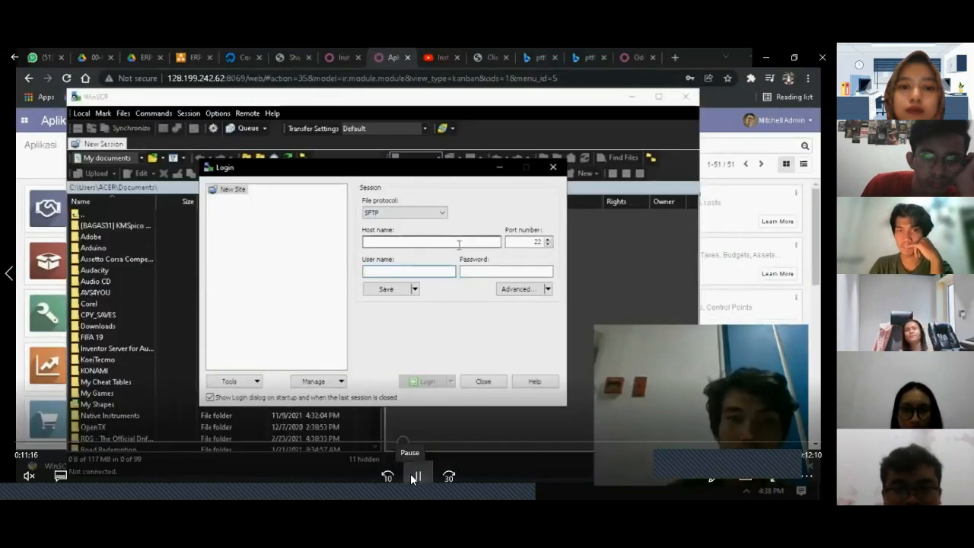
Log in to 128.199.242.62 over SFTP port 22 as root in WinSCP.
{"action": "left_click", "coordinate": [411, 477]}
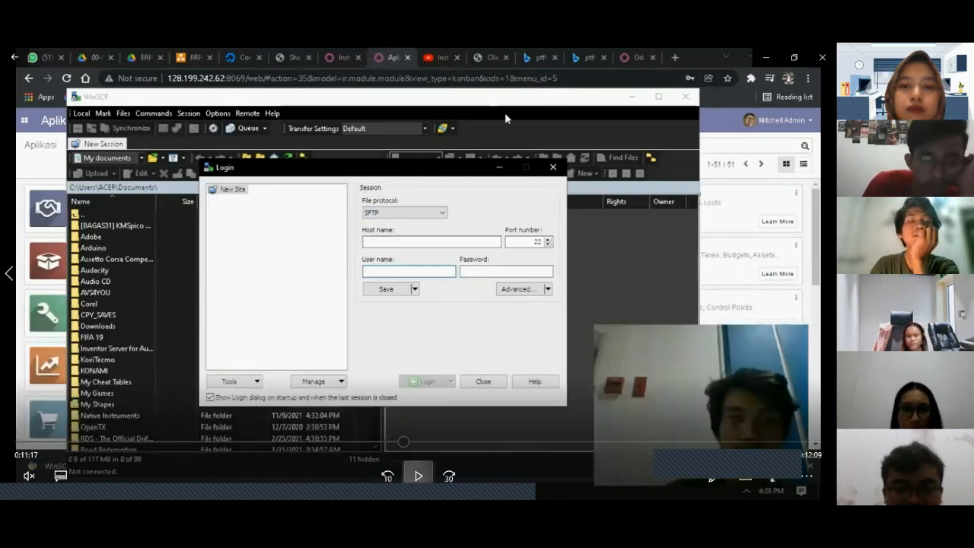
{"action": "left_click", "coordinate": [412, 477]}
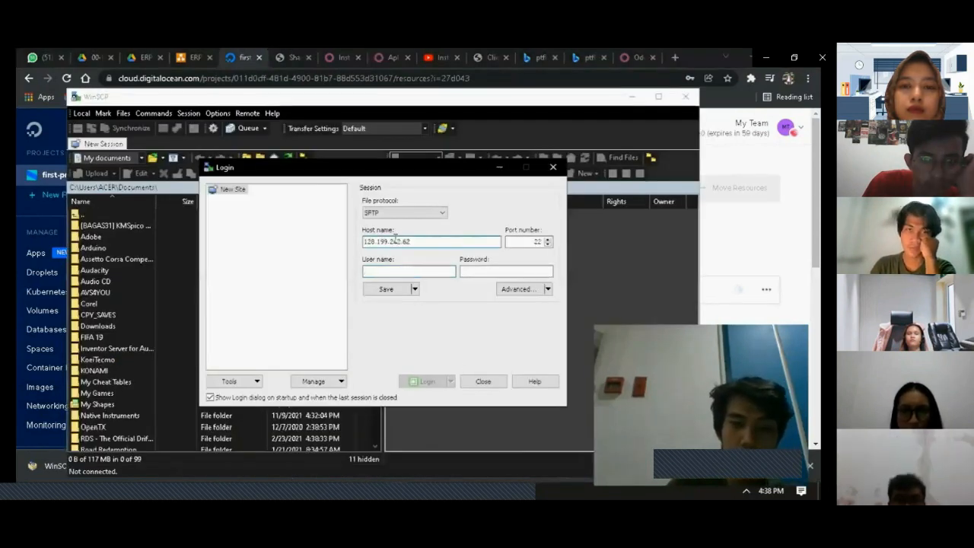
{"action": "mouse_move", "coordinate": [532, 126]}
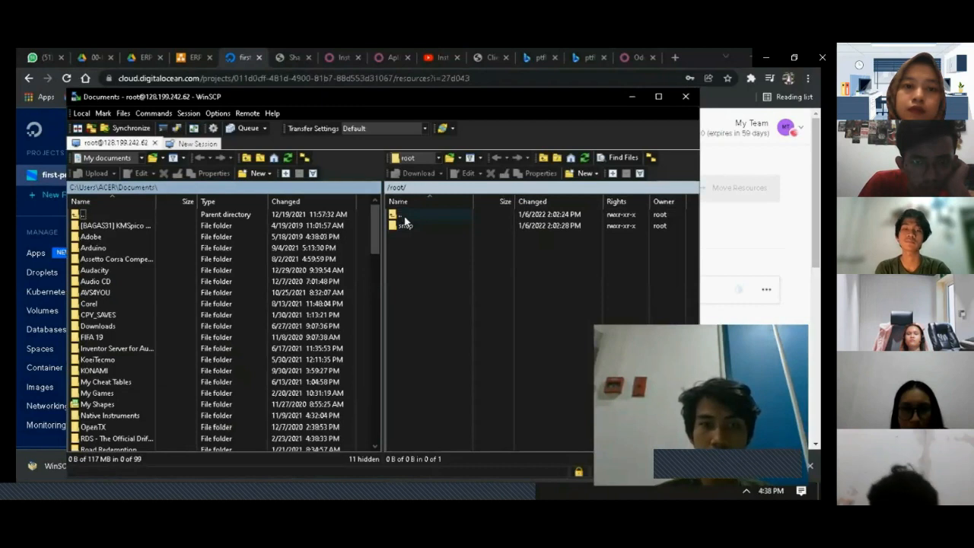
Navigate the server pane from the root directory into /usr/lib.
{"action": "left_click", "coordinate": [404, 219]}
{"action": "double_click", "coordinate": [404, 217]}
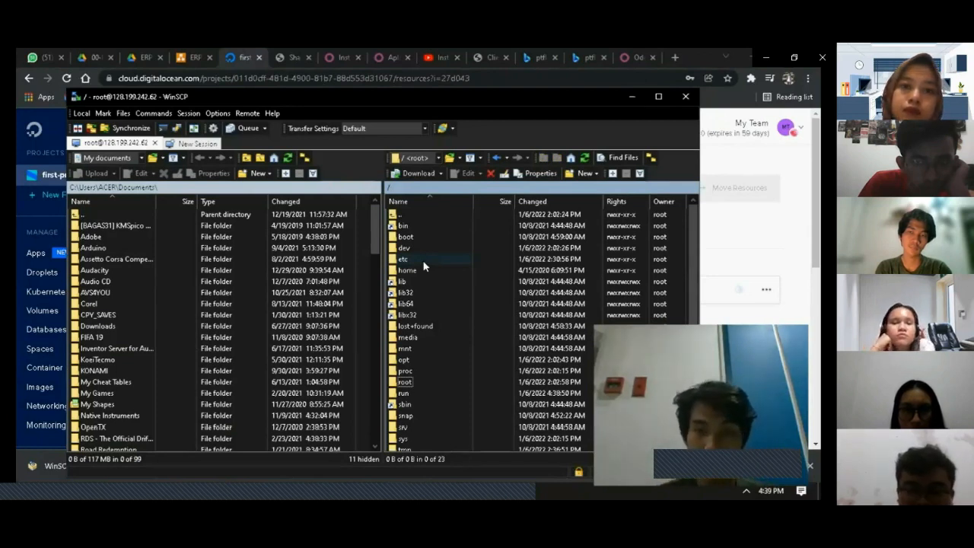
{"action": "scroll", "coordinate": [460, 361], "scroll_direction": "down", "scroll_amount": 1}
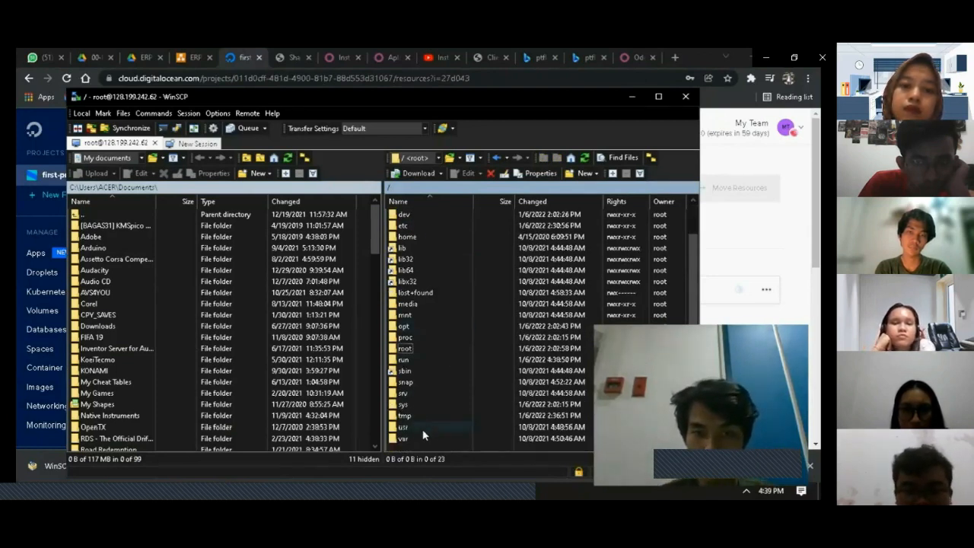
{"action": "double_click", "coordinate": [416, 429]}
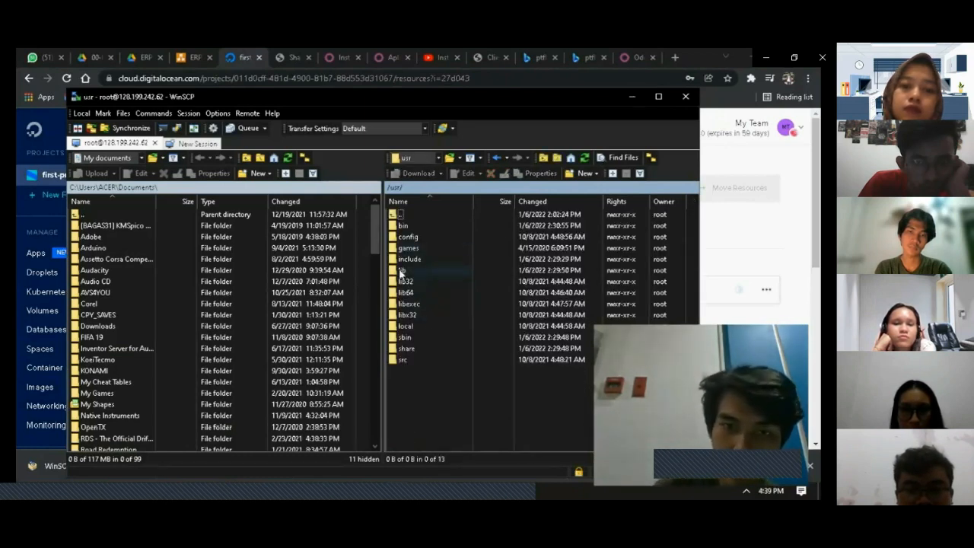
{"action": "double_click", "coordinate": [402, 270]}
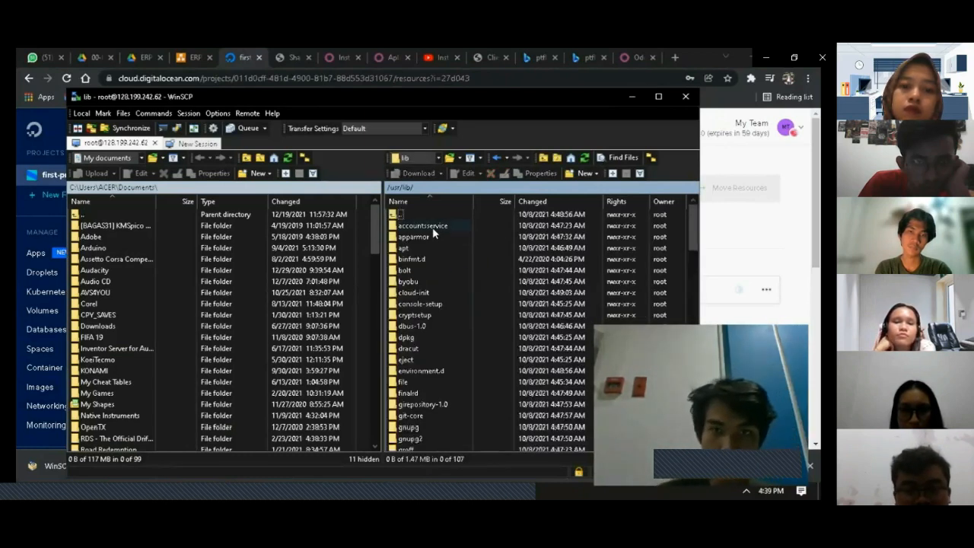
{"action": "scroll", "coordinate": [452, 357], "scroll_direction": "down", "scroll_amount": 20}
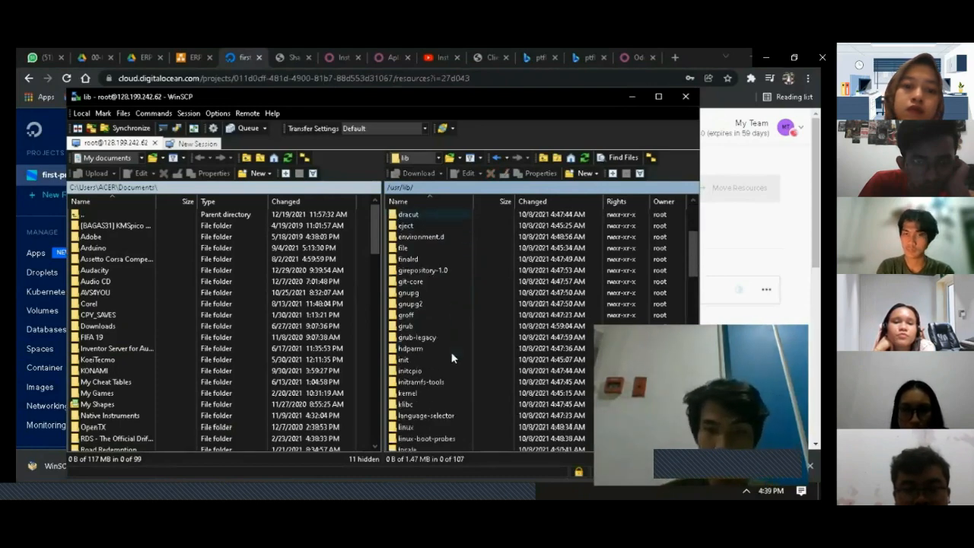
{"action": "scroll", "coordinate": [452, 357], "scroll_direction": "up", "scroll_amount": 6}
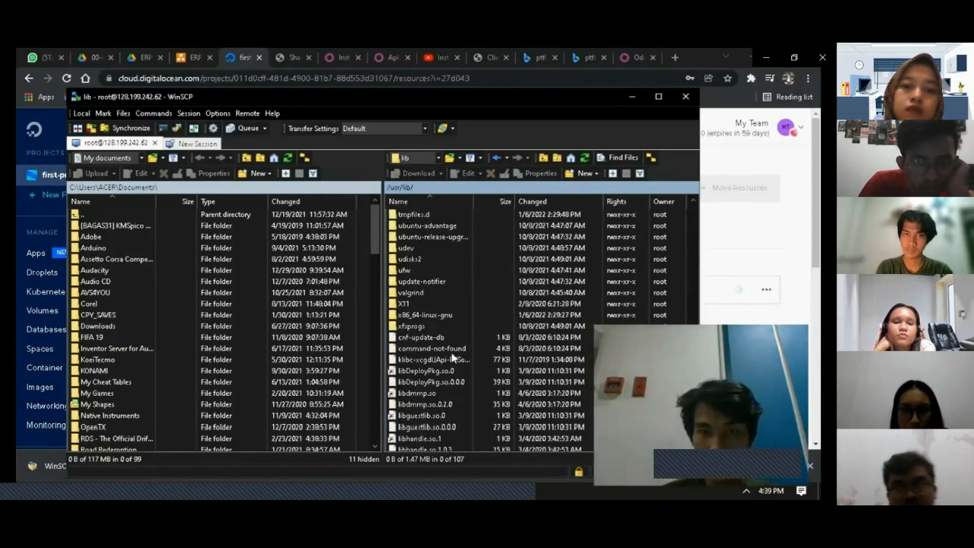
{"action": "scroll", "coordinate": [452, 358], "scroll_direction": "up", "scroll_amount": 4}
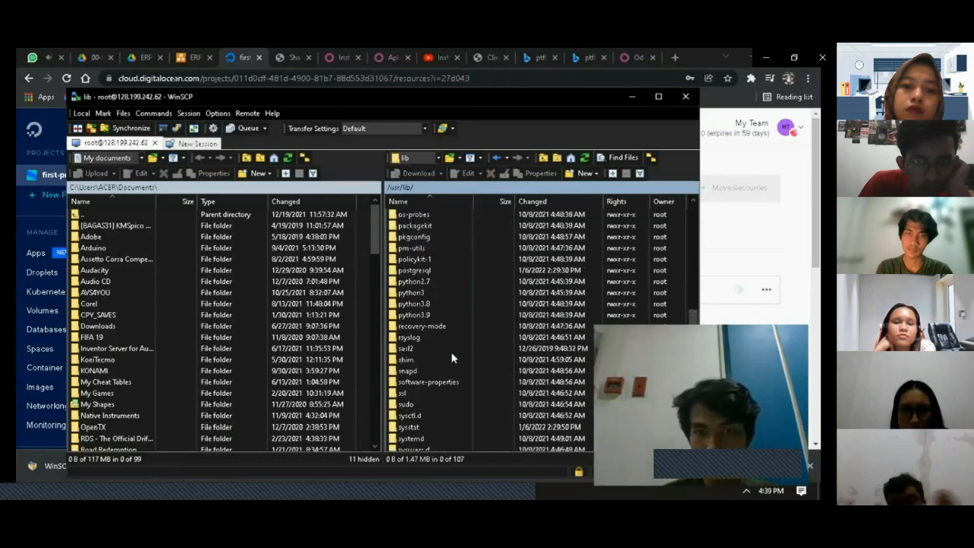
Open python3/dist-packages/odoo/addons under /usr/lib on the server.
{"action": "double_click", "coordinate": [417, 322]}
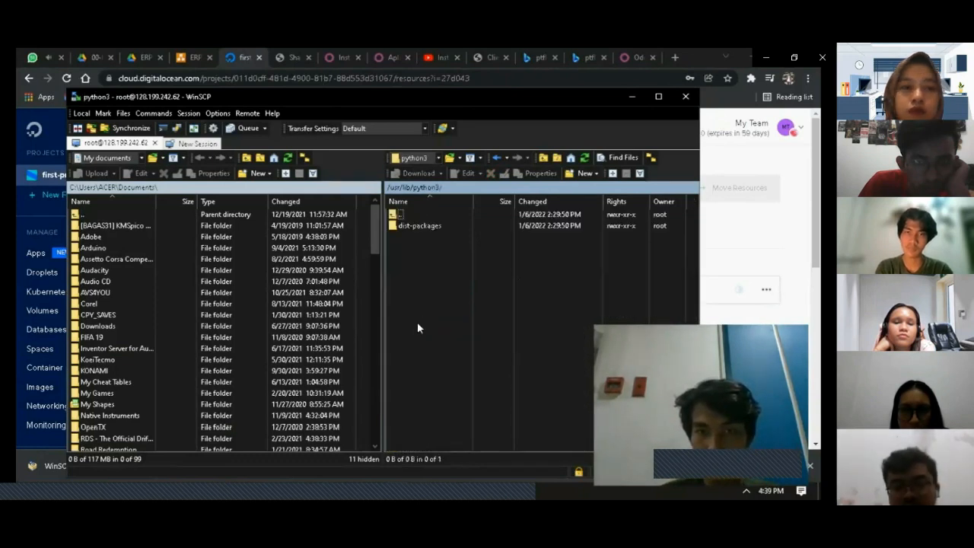
{"action": "double_click", "coordinate": [433, 228]}
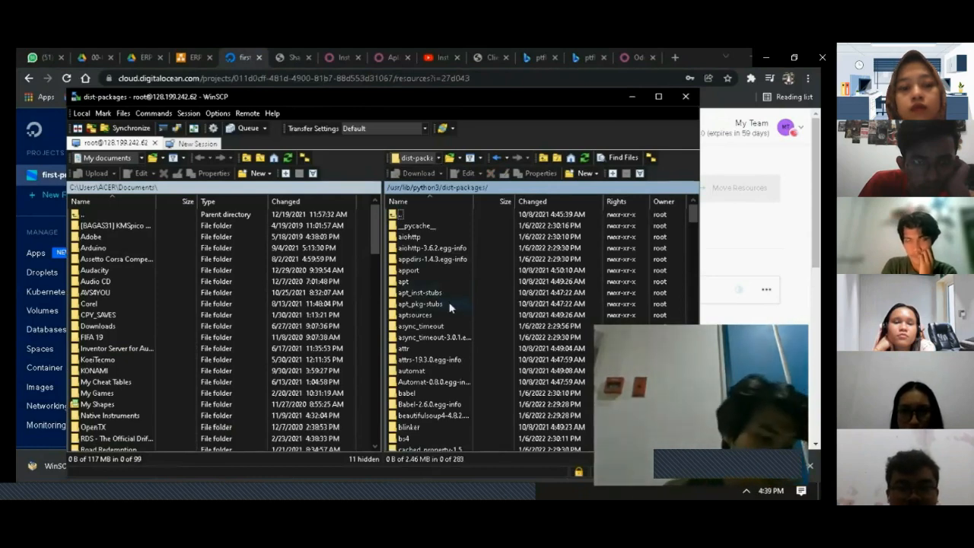
{"action": "scroll", "coordinate": [469, 302], "scroll_direction": "down", "scroll_amount": 10}
{"action": "scroll", "coordinate": [469, 307], "scroll_direction": "down", "scroll_amount": 20}
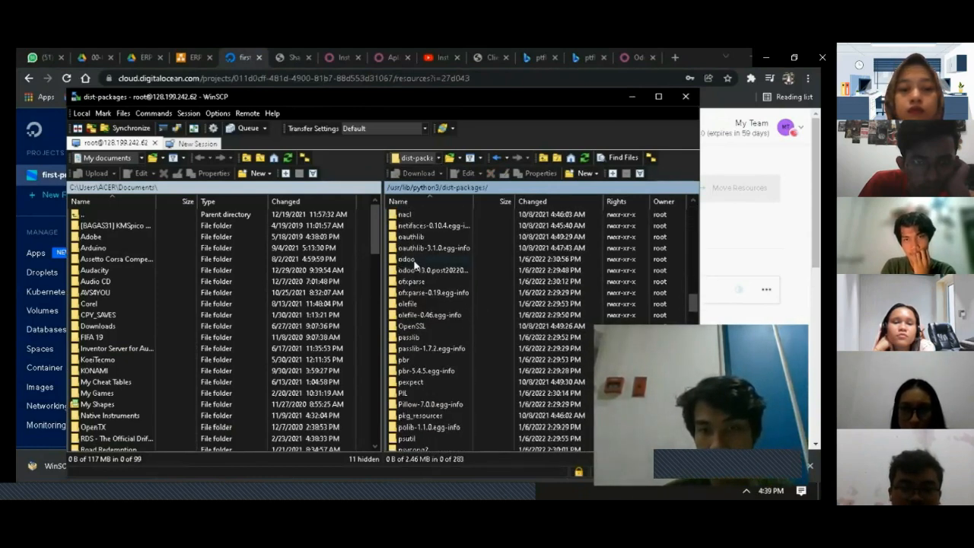
{"action": "double_click", "coordinate": [414, 261]}
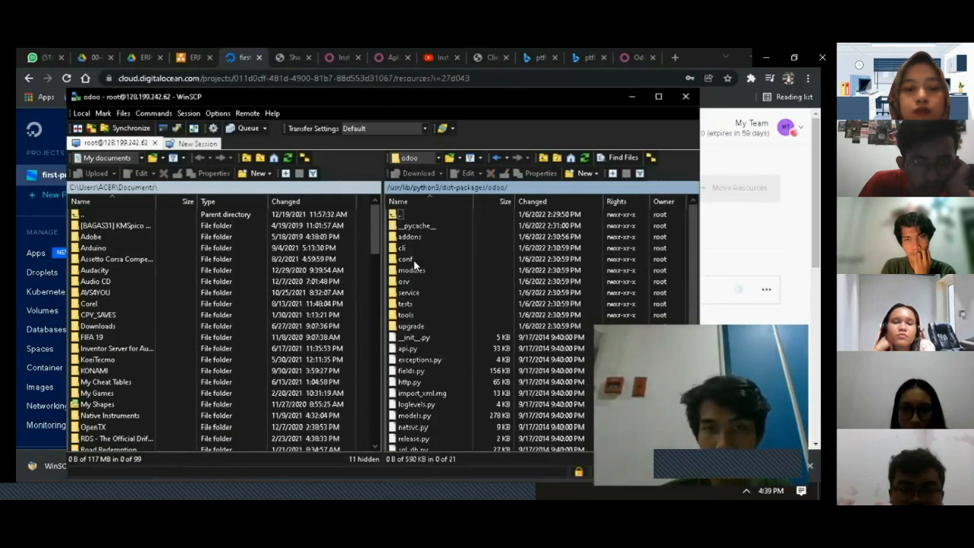
{"action": "double_click", "coordinate": [411, 237]}
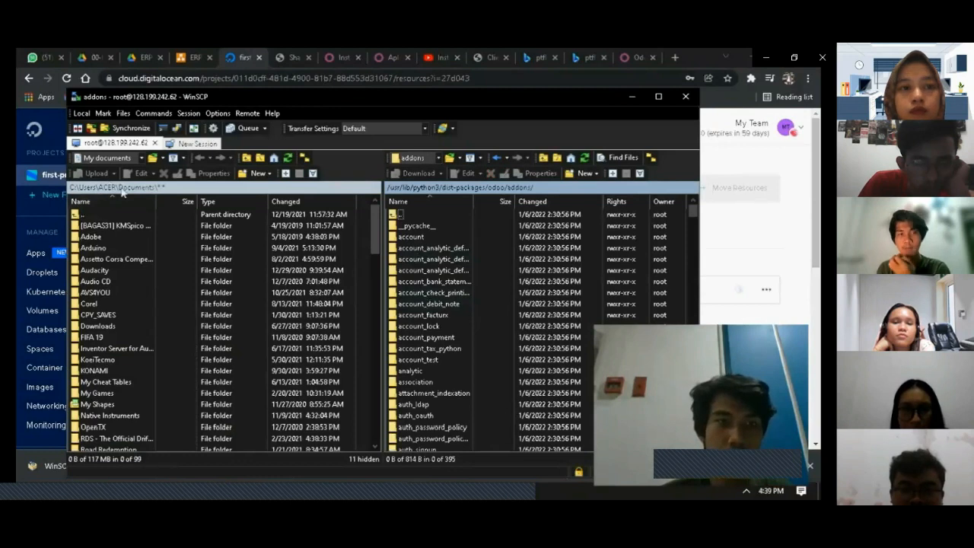
Switch the local pane to drive D: and open Tugas Kuliah Bima\ERP\UAS\modul.
{"action": "left_click", "coordinate": [101, 217]}
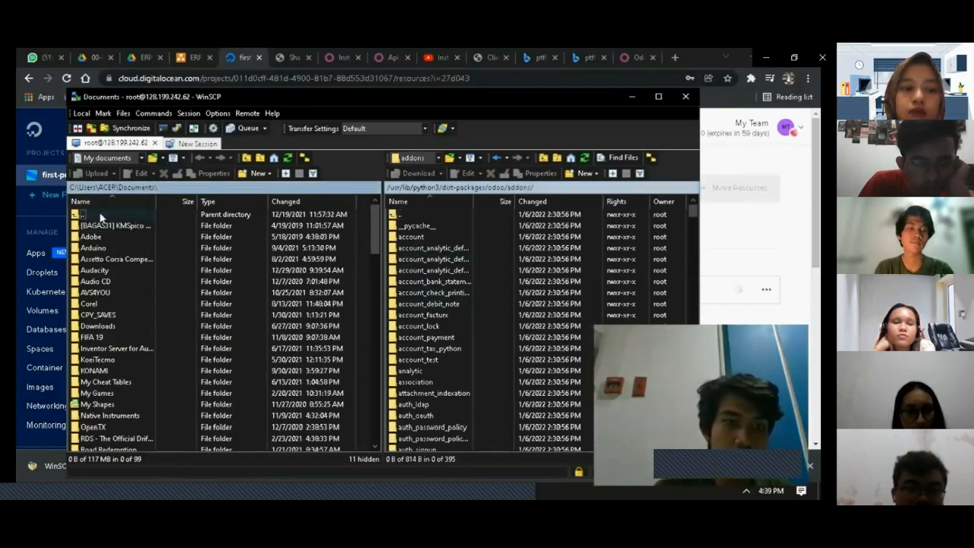
{"action": "scroll", "coordinate": [105, 384], "scroll_direction": "down", "scroll_amount": 6}
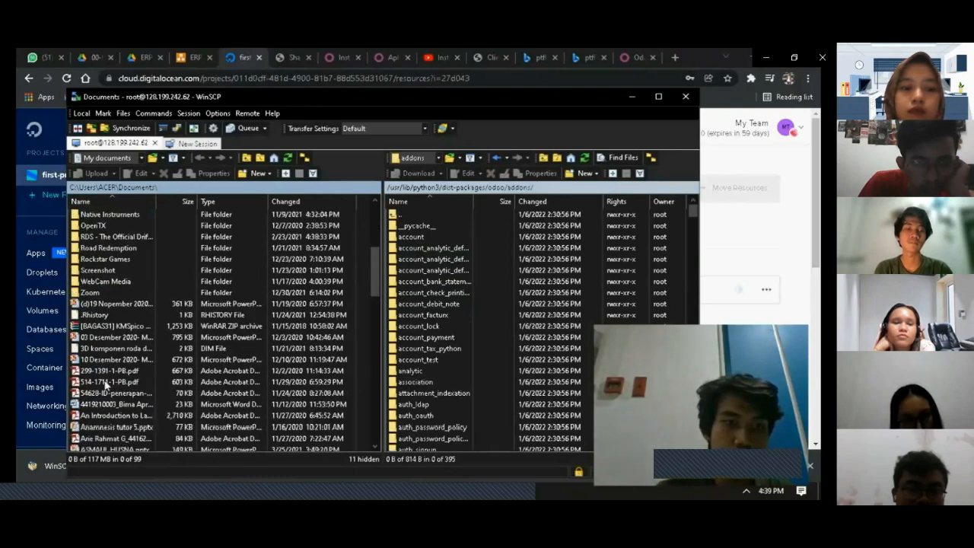
{"action": "scroll", "coordinate": [105, 385], "scroll_direction": "up", "scroll_amount": 6}
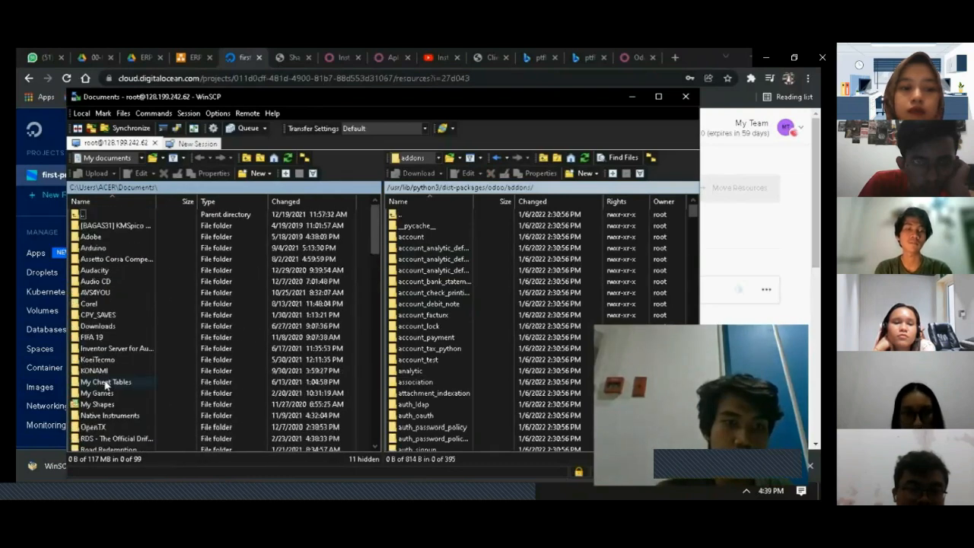
{"action": "left_click", "coordinate": [79, 190]}
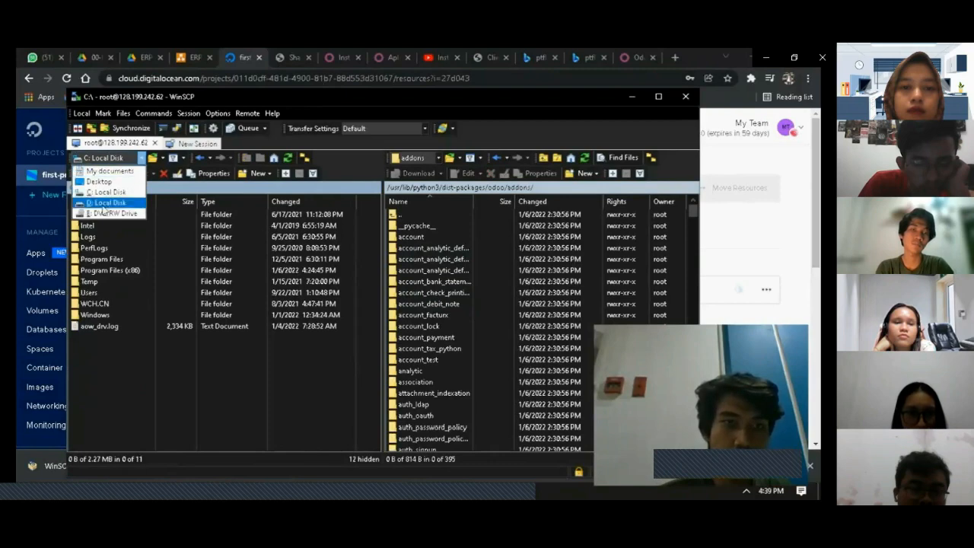
{"action": "left_click", "coordinate": [107, 202]}
{"action": "scroll", "coordinate": [132, 341], "scroll_direction": "down", "scroll_amount": 6}
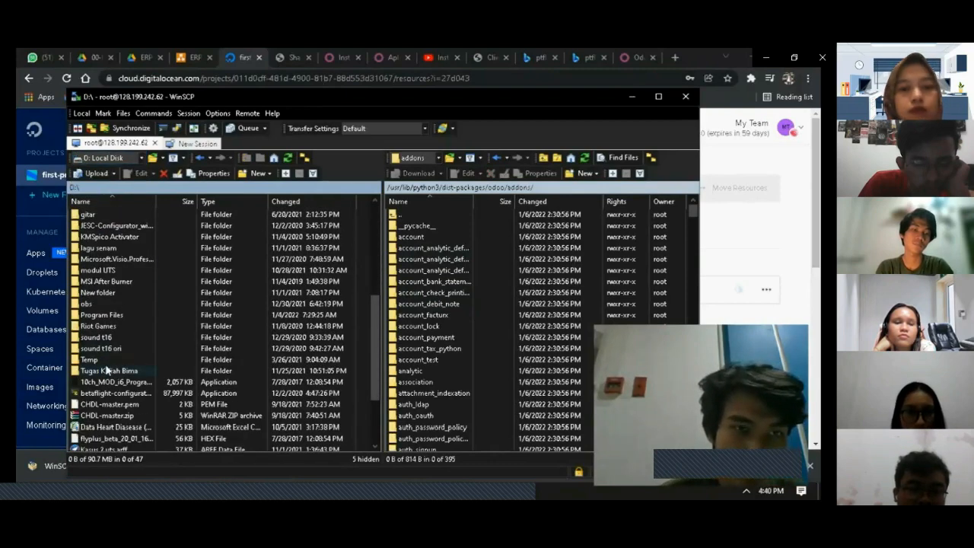
{"action": "double_click", "coordinate": [106, 369]}
{"action": "scroll", "coordinate": [129, 401], "scroll_direction": "down", "scroll_amount": 2}
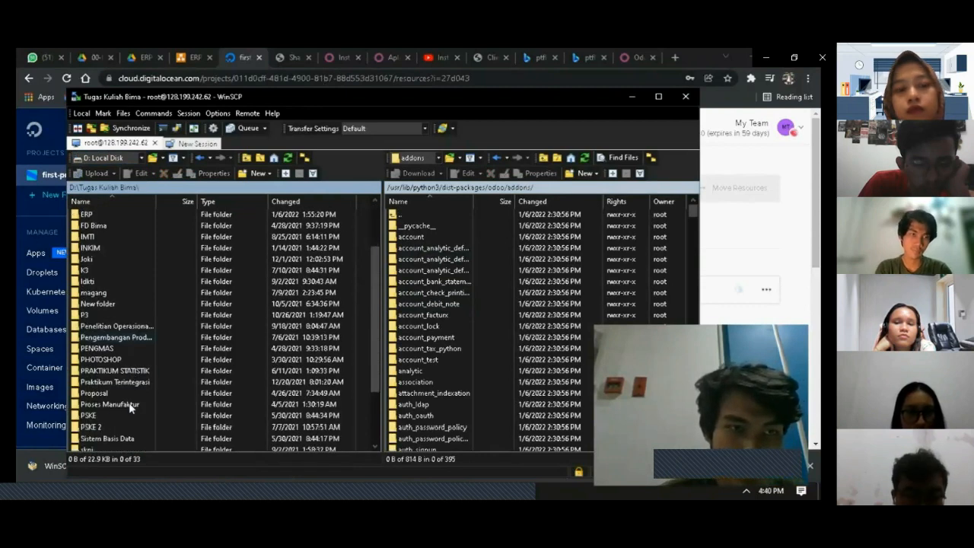
{"action": "double_click", "coordinate": [88, 214]}
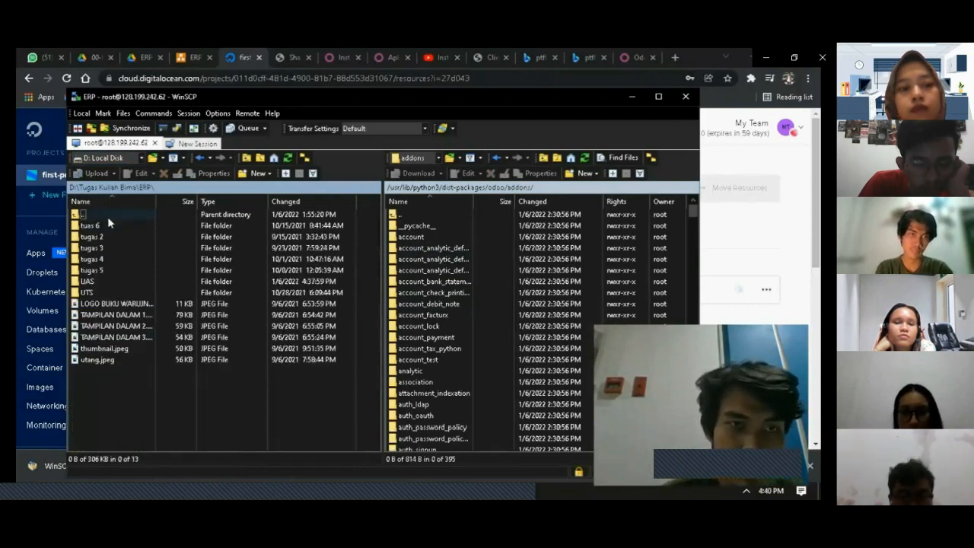
{"action": "double_click", "coordinate": [118, 284]}
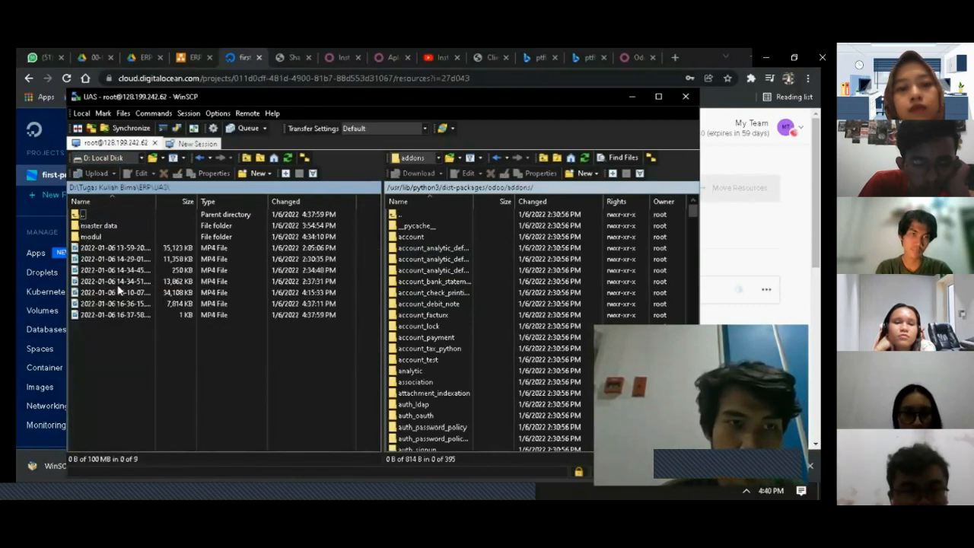
{"action": "double_click", "coordinate": [97, 237]}
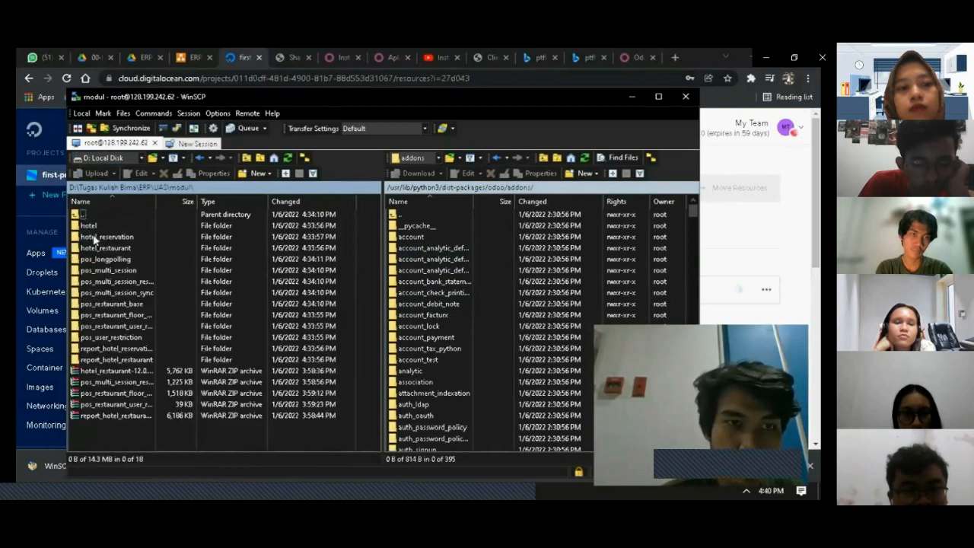
Select the 13 module folders, hotel through report_hotel_restaurant, and upload them to odoo/addons.
{"action": "left_click", "coordinate": [91, 226]}
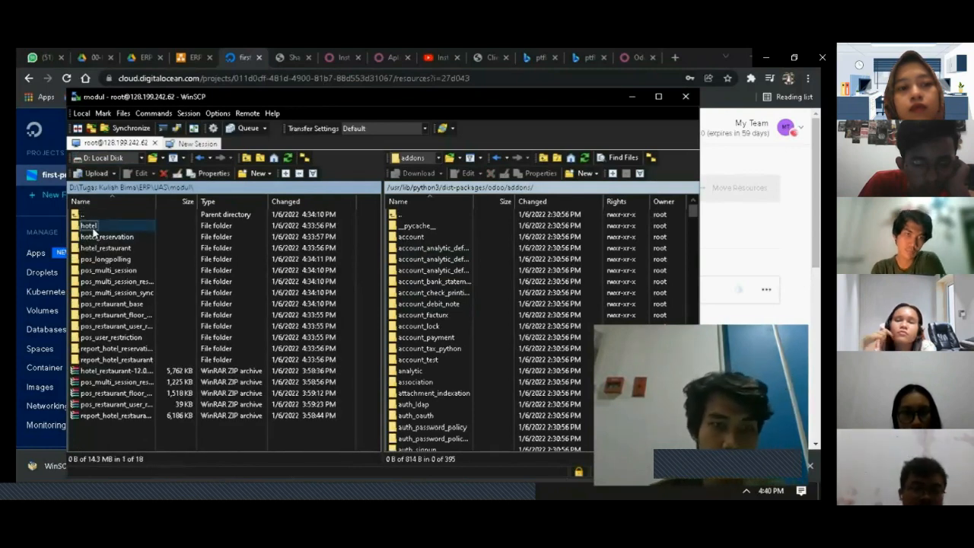
{"action": "left_click", "coordinate": [93, 235], "text": "ctrl"}
{"action": "key", "text": "shift+Down"}
{"action": "key", "text": "shift+Down"}
{"action": "key", "text": "shift+Down"}
{"action": "key", "text": "shift+Down"}
{"action": "key", "text": "shift+Down"}
{"action": "key", "text": "shift+Down"}
{"action": "key", "text": "shift+Down"}
{"action": "key", "text": "shift+Down"}
{"action": "key", "text": "shift+Down"}
{"action": "key", "text": "shift+Down"}
{"action": "key", "text": "shift+Down"}
{"action": "key", "text": "shift+Down"}
{"action": "key", "text": "shift+Down"}
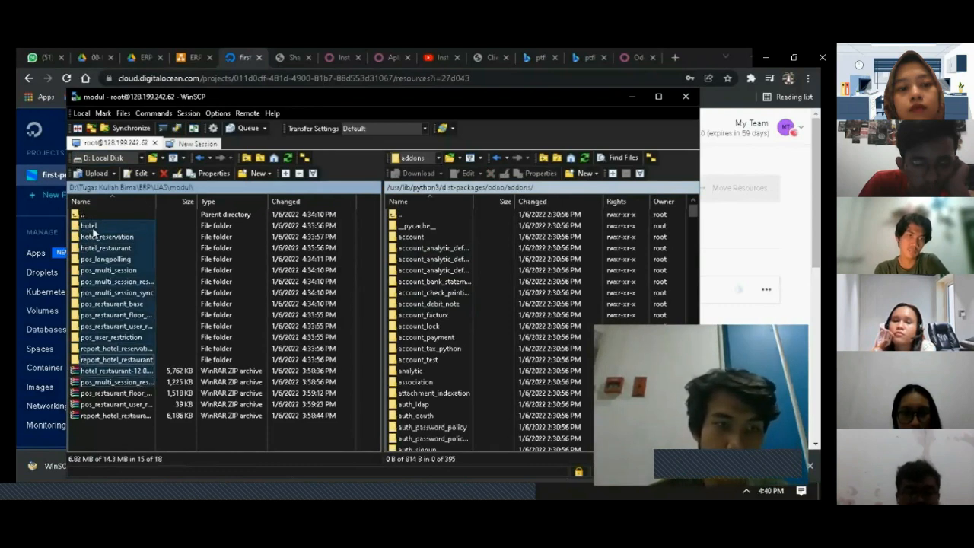
{"action": "key", "text": "Down"}
{"action": "key", "text": "Up"}
{"action": "key", "text": "Up"}
{"action": "key", "text": "Up"}
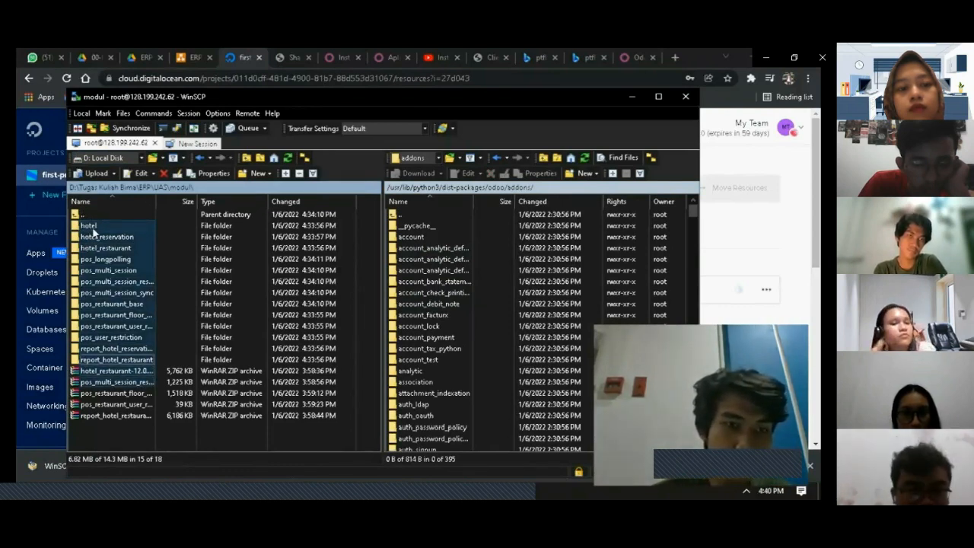
{"action": "left_click", "coordinate": [124, 394]}
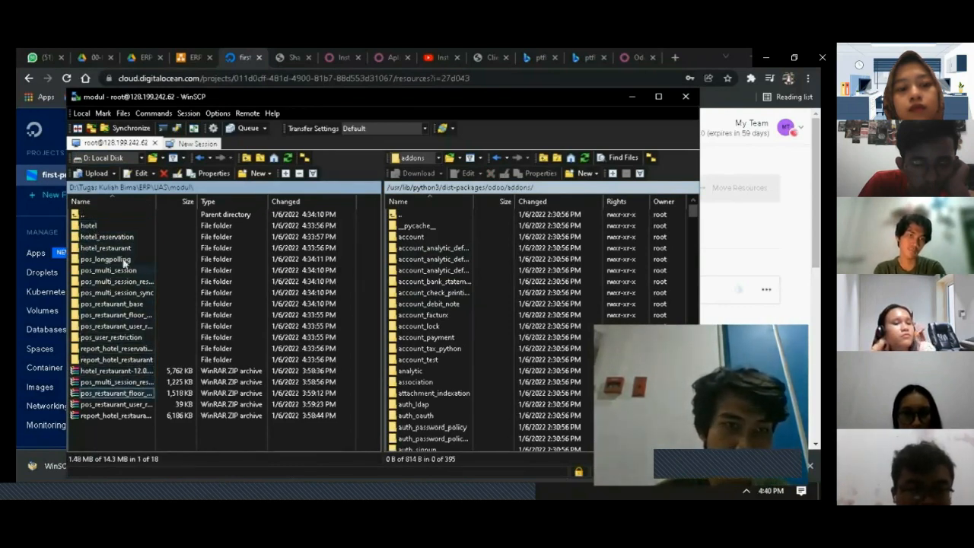
{"action": "left_click", "coordinate": [107, 229]}
{"action": "key", "text": "shift+Down"}
{"action": "key", "text": "shift+Down"}
{"action": "key", "text": "shift+Down"}
{"action": "key", "text": "shift+Down"}
{"action": "key", "text": "shift+Down"}
{"action": "key", "text": "shift+Down"}
{"action": "key", "text": "shift+Down"}
{"action": "key", "text": "shift+Down"}
{"action": "key", "text": "shift+Down"}
{"action": "key", "text": "shift+Down"}
{"action": "key", "text": "shift+Down"}
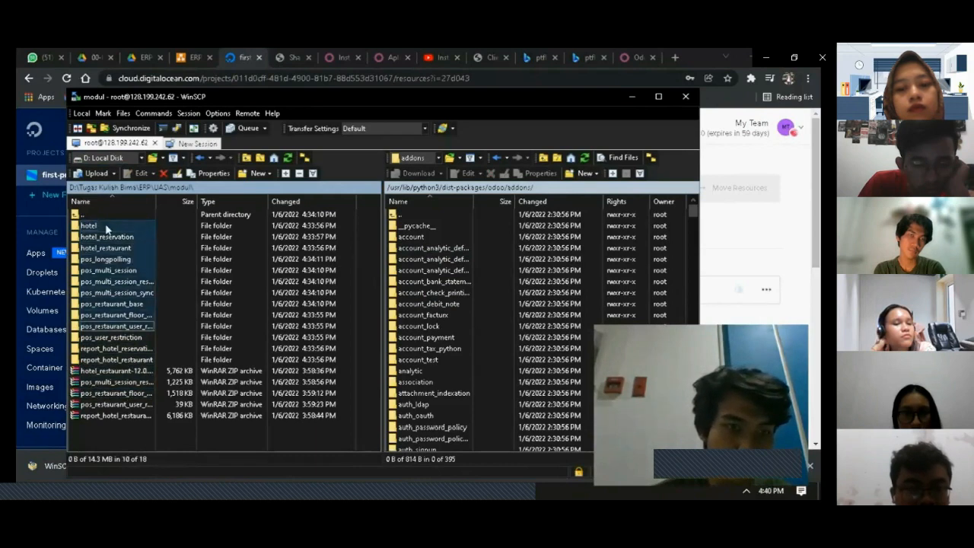
{"action": "key", "text": "shift+Down"}
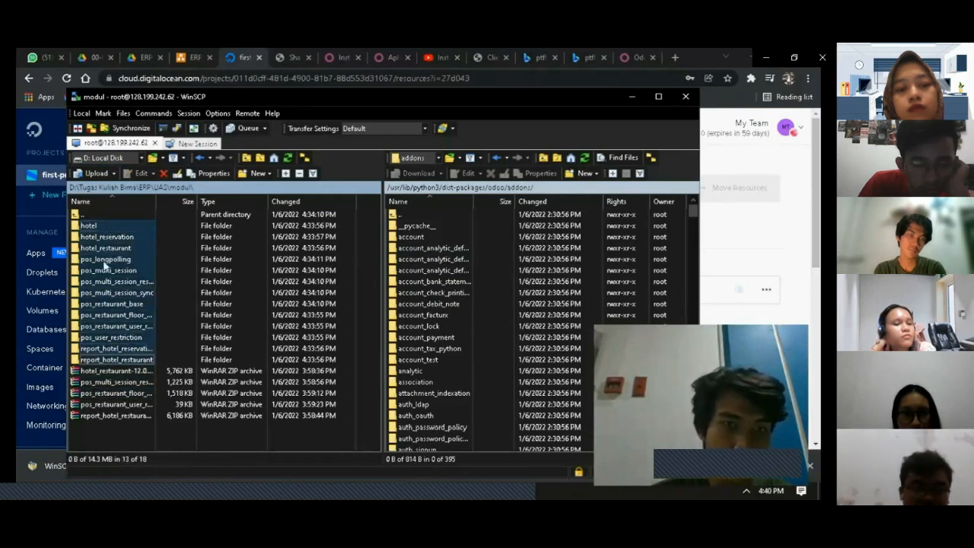
{"action": "right_click", "coordinate": [105, 264]}
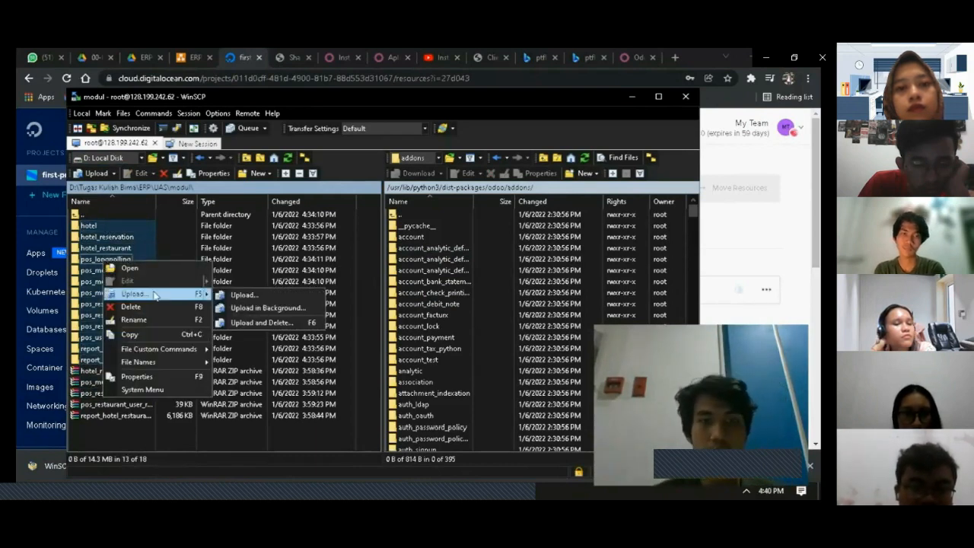
{"action": "left_click", "coordinate": [155, 294]}
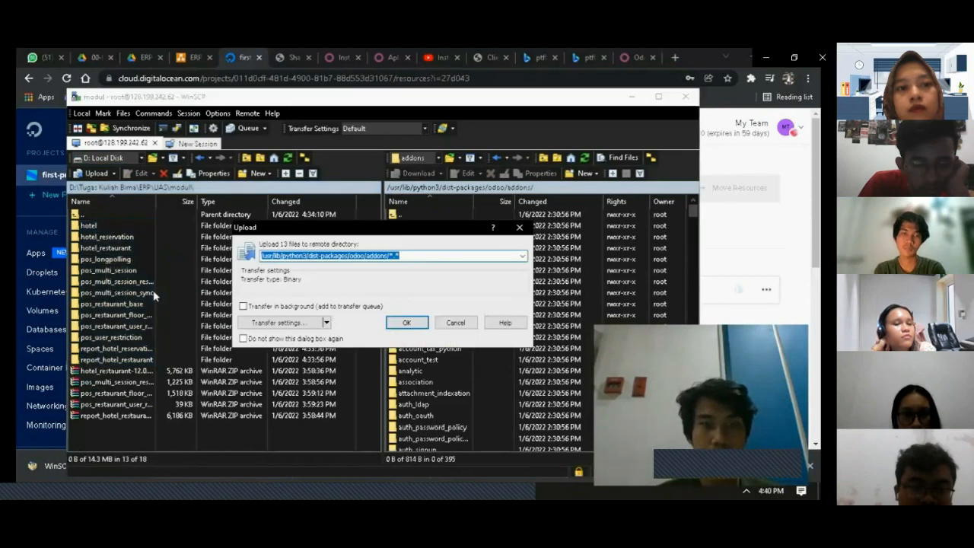
{"action": "left_click", "coordinate": [407, 322]}
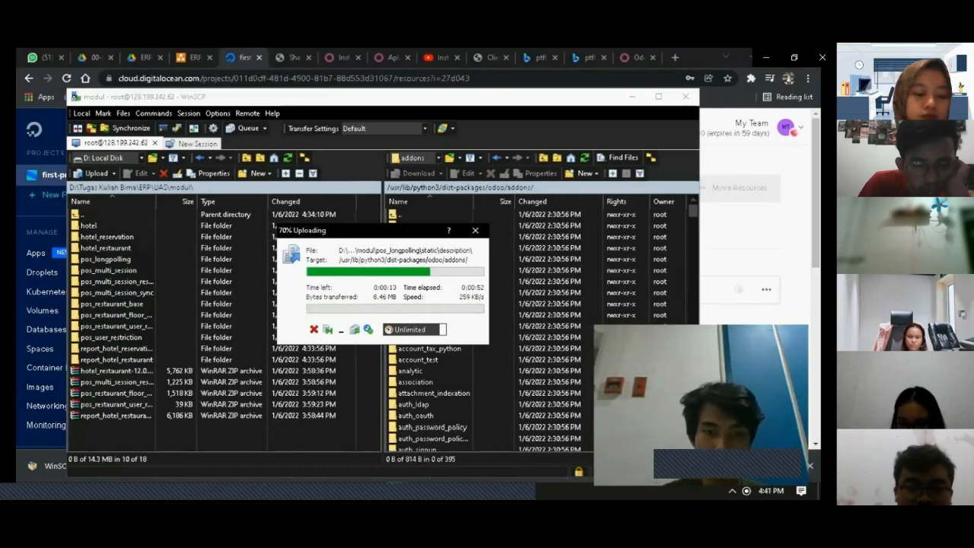
Let the module upload run past 70% while toggling the OBS window.
{"action": "left_click", "coordinate": [334, 490]}
{"action": "left_click", "coordinate": [334, 490]}
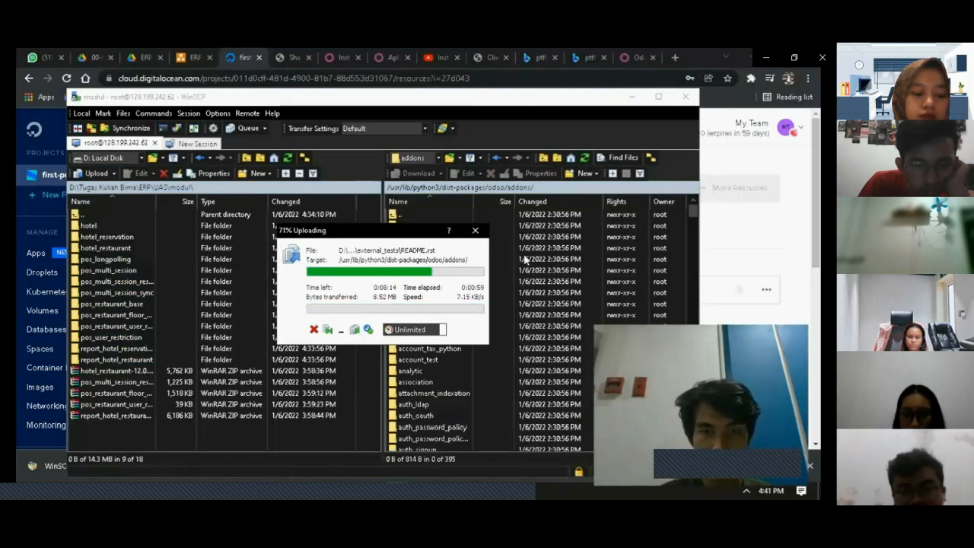
{"action": "left_click", "coordinate": [333, 490]}
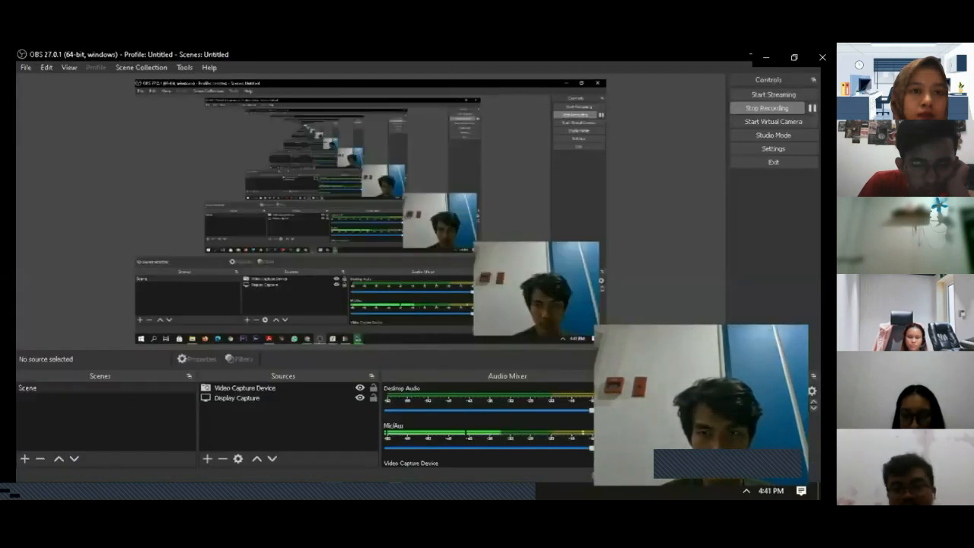
Minimize OBS Studio to bring back the WinSCP progress dialog for the module upload.
{"action": "left_click", "coordinate": [334, 491]}
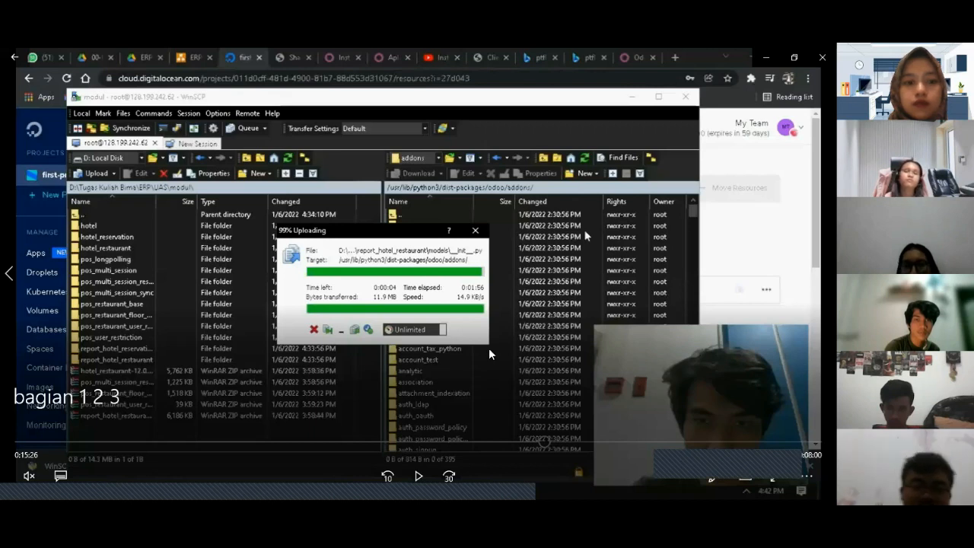
Let the WinSCP module upload finish, then bring up the Odoo Apps page listing 51 apps.
{"action": "left_click", "coordinate": [419, 474]}
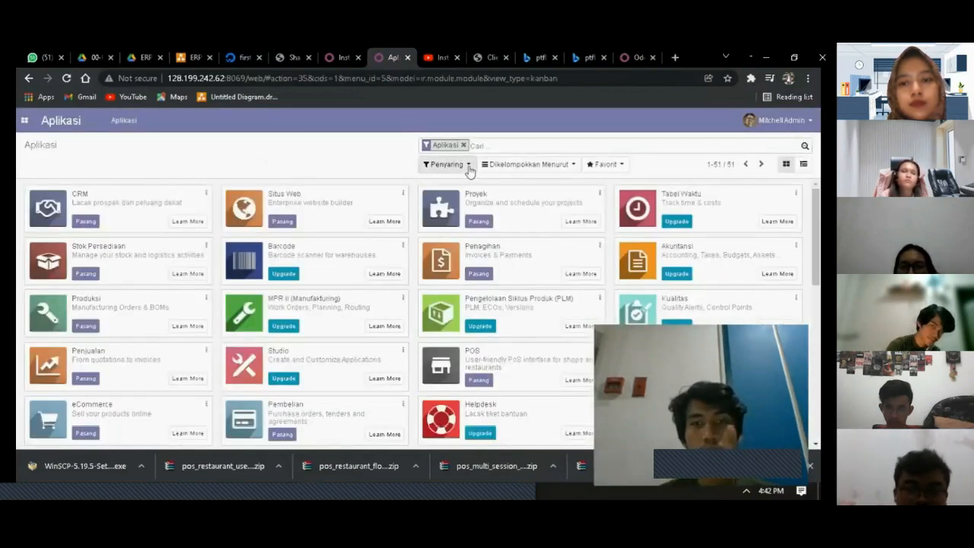
Add the Extra filter to the Odoo Apps list and browse the 412 module cards.
{"action": "left_click", "coordinate": [465, 164]}
{"action": "left_click", "coordinate": [459, 200]}
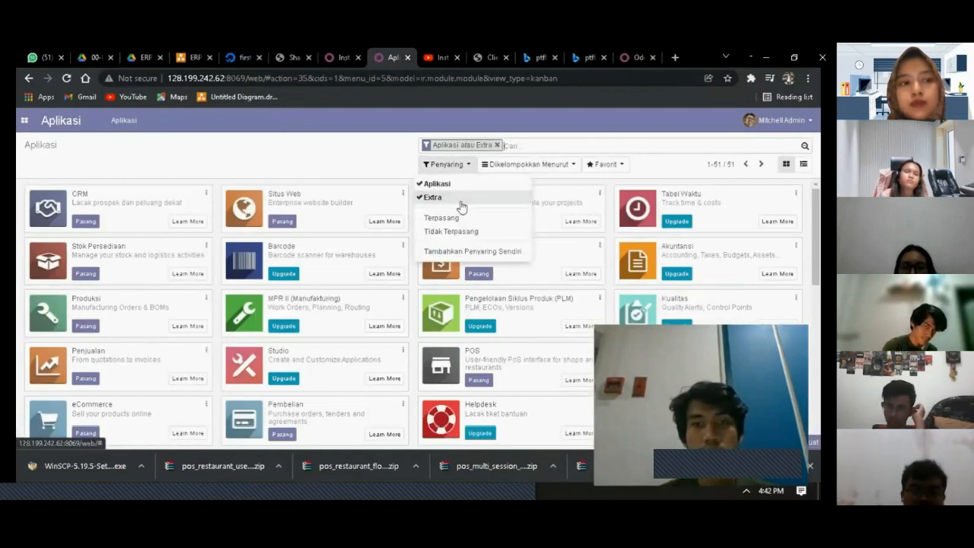
{"action": "left_click", "coordinate": [338, 155]}
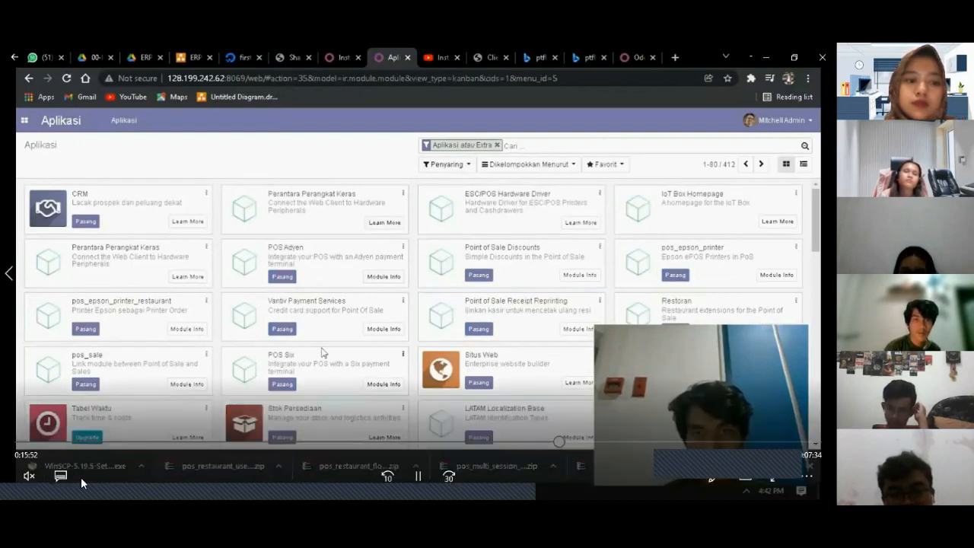
{"action": "scroll", "coordinate": [321, 352], "scroll_direction": "down", "scroll_amount": 1}
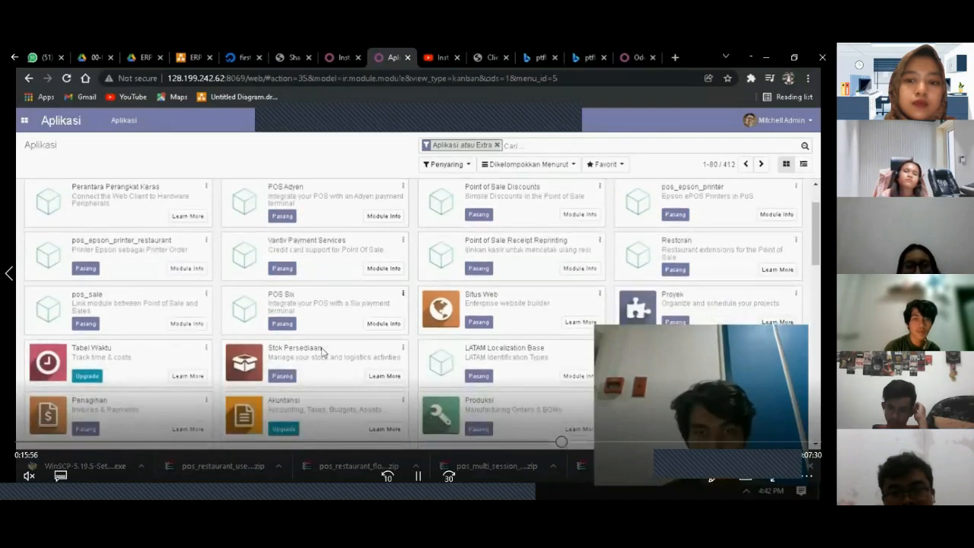
{"action": "scroll", "coordinate": [321, 352], "scroll_direction": "down", "scroll_amount": 3}
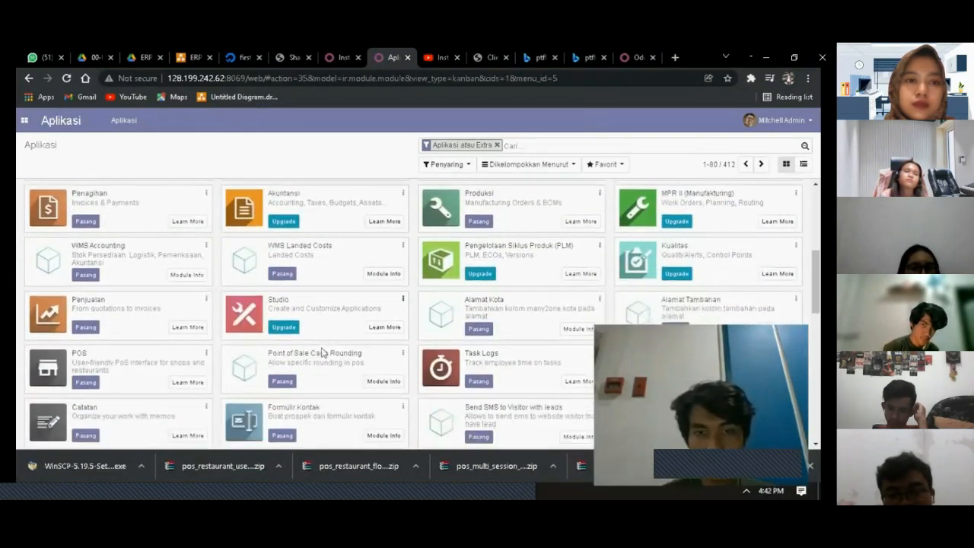
{"action": "scroll", "coordinate": [321, 352], "scroll_direction": "down", "scroll_amount": 4}
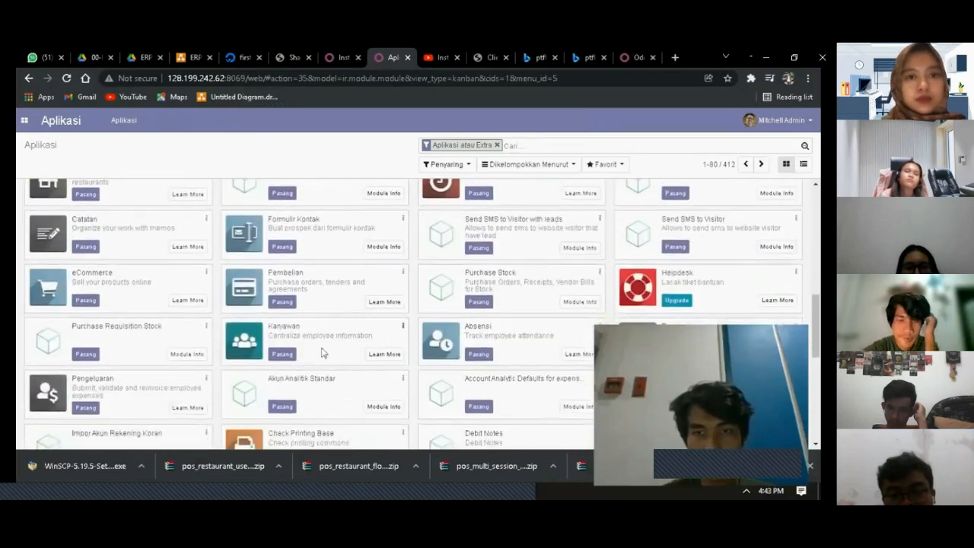
{"action": "scroll", "coordinate": [321, 353], "scroll_direction": "down", "scroll_amount": 1}
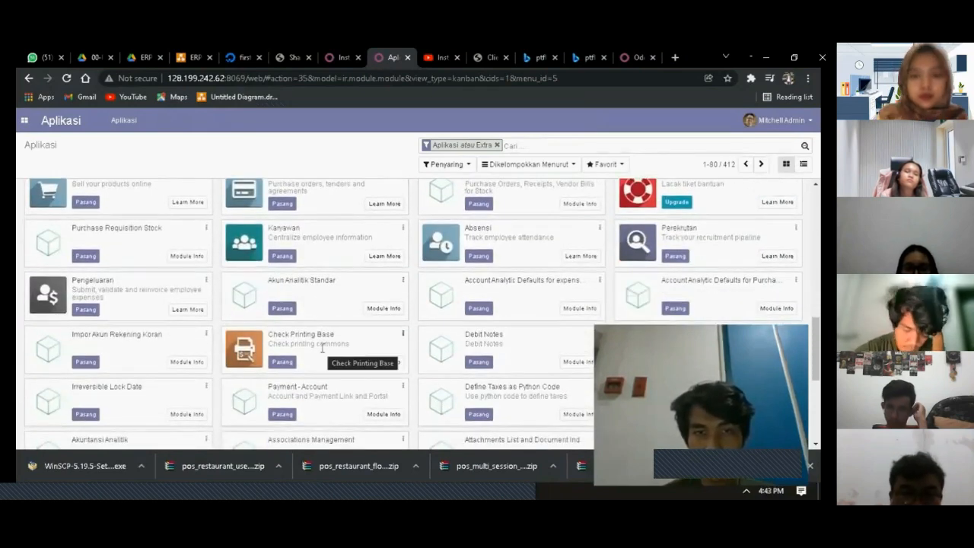
{"action": "scroll", "coordinate": [322, 350], "scroll_direction": "down", "scroll_amount": 1}
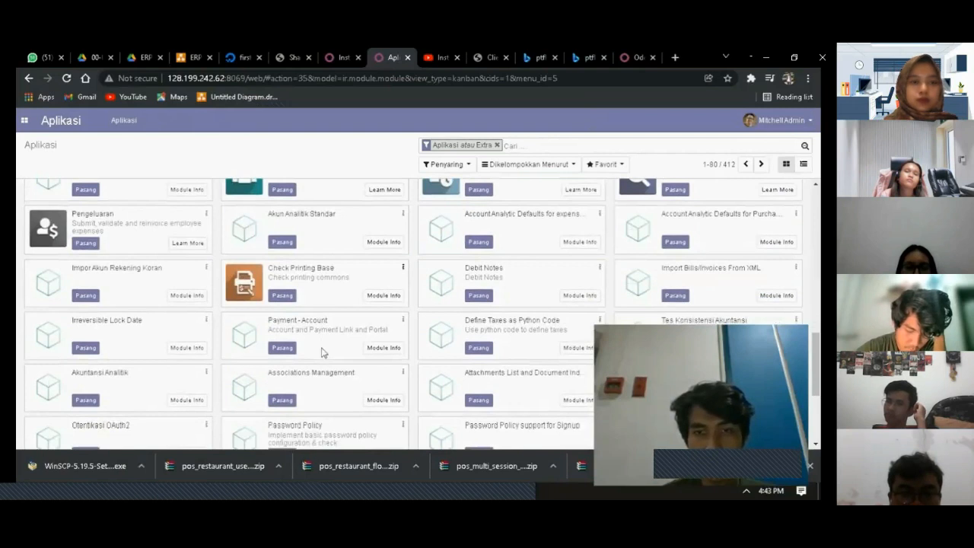
{"action": "scroll", "coordinate": [321, 352], "scroll_direction": "down", "scroll_amount": 1}
{"action": "scroll", "coordinate": [322, 348], "scroll_direction": "down", "scroll_amount": 1}
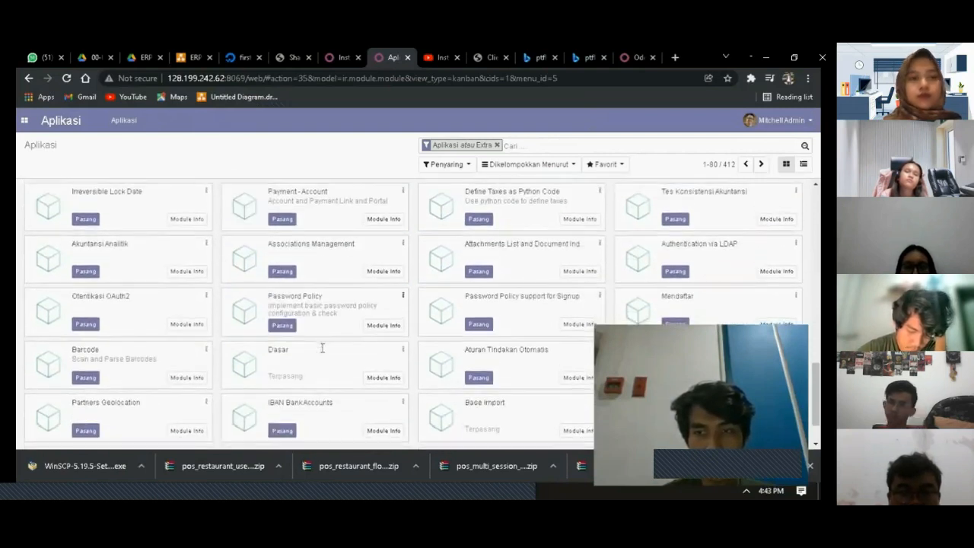
{"action": "scroll", "coordinate": [322, 347], "scroll_direction": "down", "scroll_amount": 1}
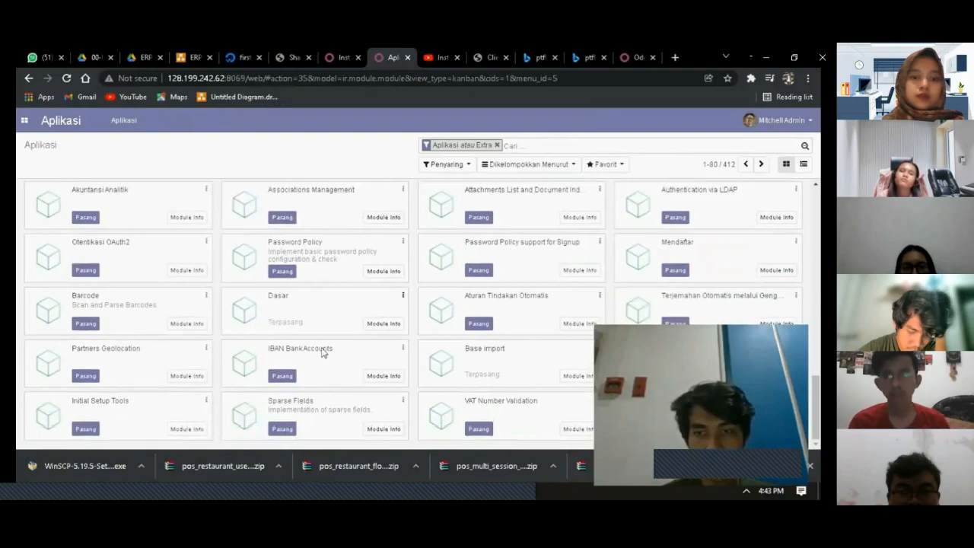
{"action": "scroll", "coordinate": [322, 352], "scroll_direction": "up", "scroll_amount": 15}
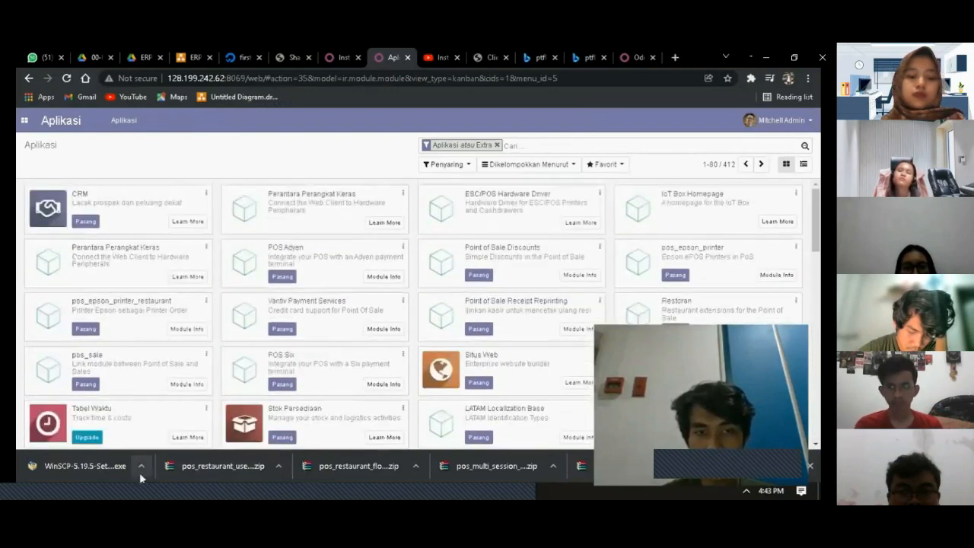
{"action": "left_click", "coordinate": [116, 430]}
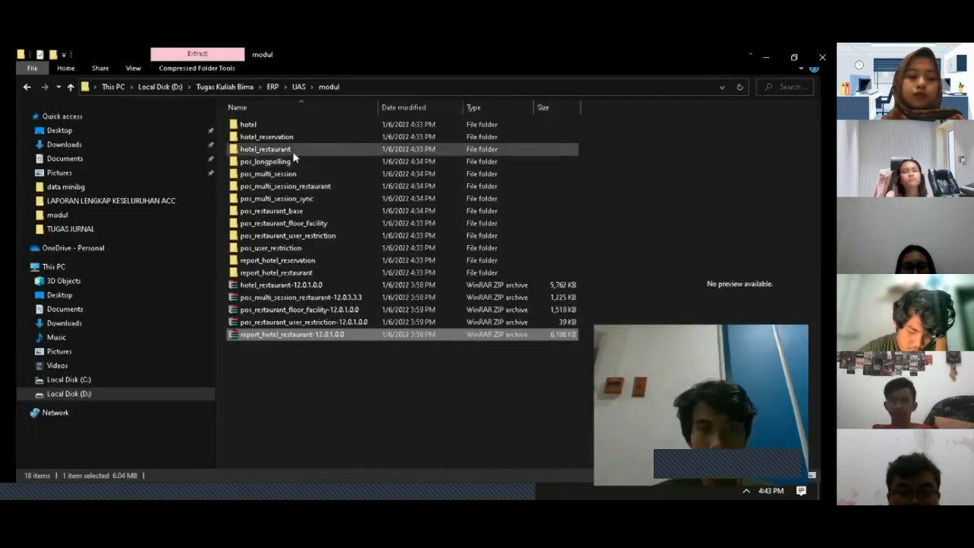
{"action": "double_click", "coordinate": [289, 240]}
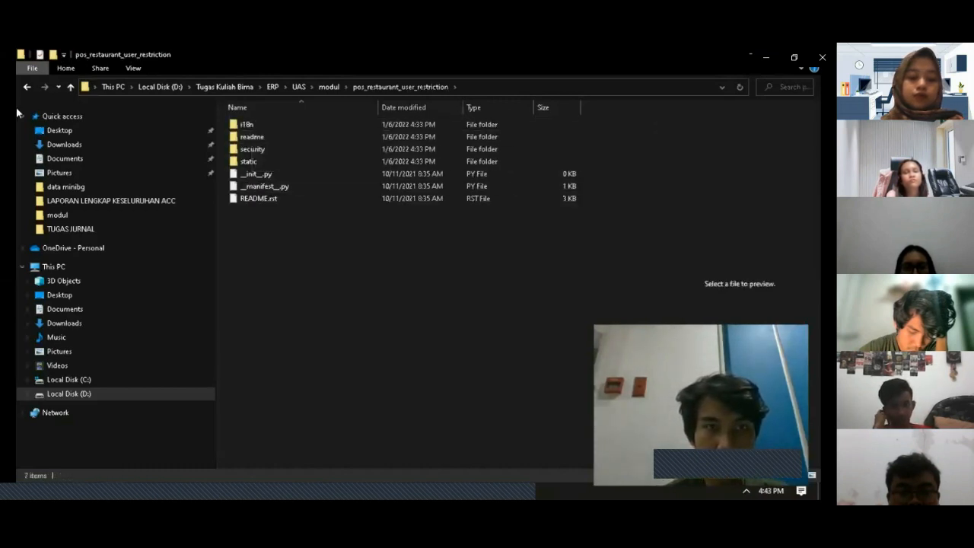
{"action": "left_click", "coordinate": [27, 89]}
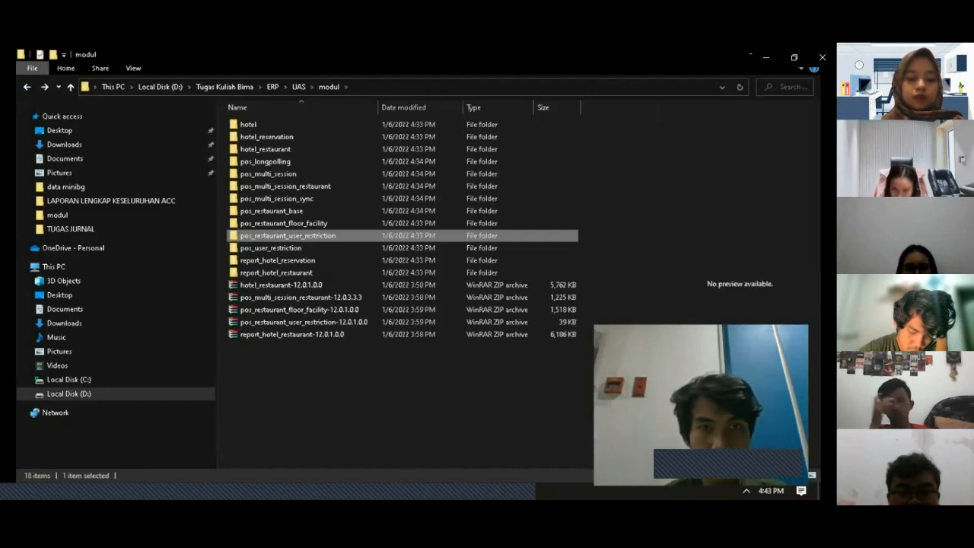
{"action": "mouse_move", "coordinate": [397, 491]}
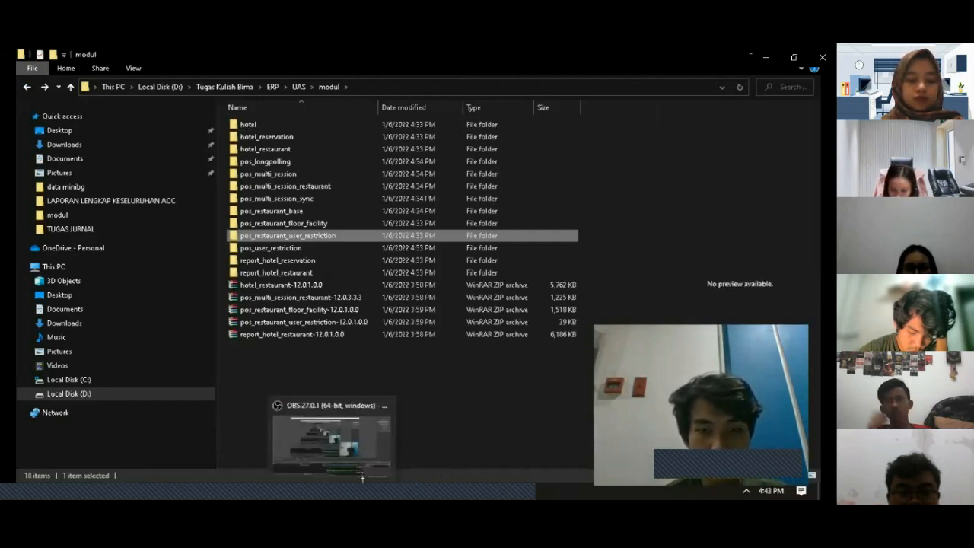
{"action": "left_click", "coordinate": [309, 491]}
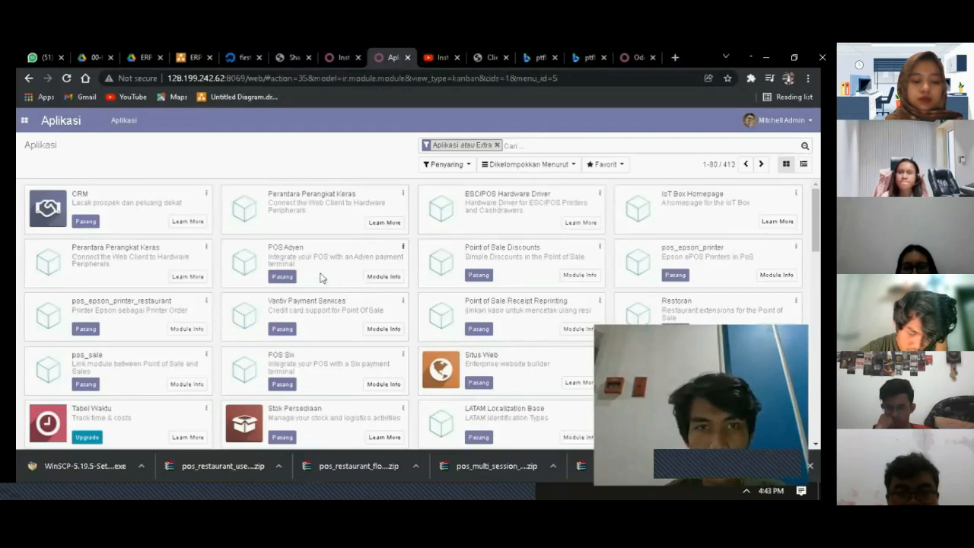
Also filter the Apps list to Tidak Terpasang, leaving 405 uninstalled modules.
{"action": "scroll", "coordinate": [320, 278], "scroll_direction": "down", "scroll_amount": 5}
{"action": "scroll", "coordinate": [319, 278], "scroll_direction": "down", "scroll_amount": 10}
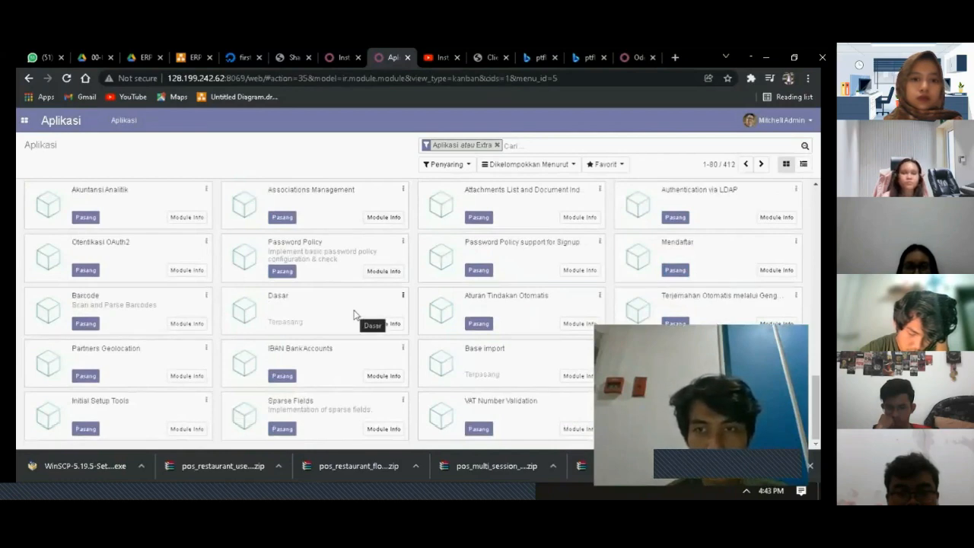
{"action": "scroll", "coordinate": [354, 314], "scroll_direction": "up", "scroll_amount": 15}
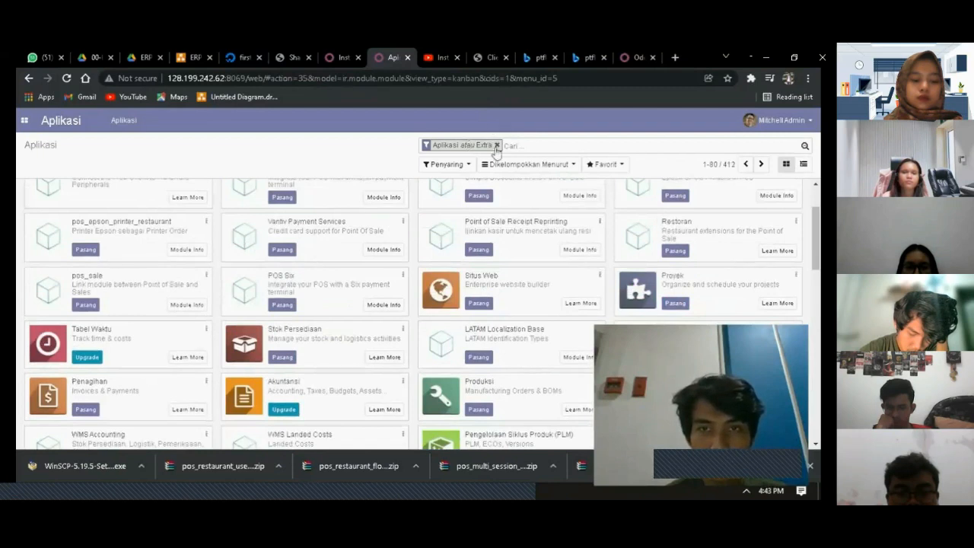
{"action": "left_click", "coordinate": [448, 164]}
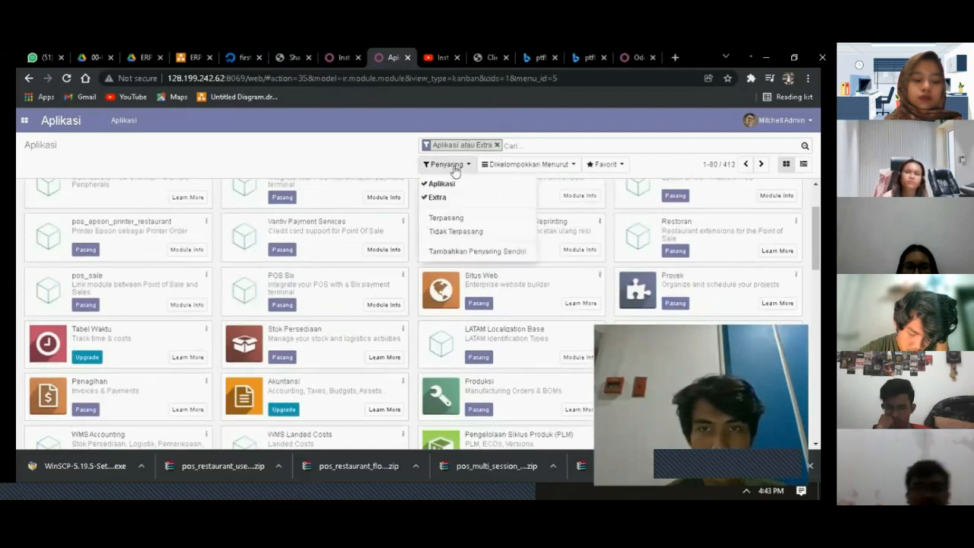
{"action": "left_click", "coordinate": [460, 231]}
{"action": "left_click", "coordinate": [348, 158]}
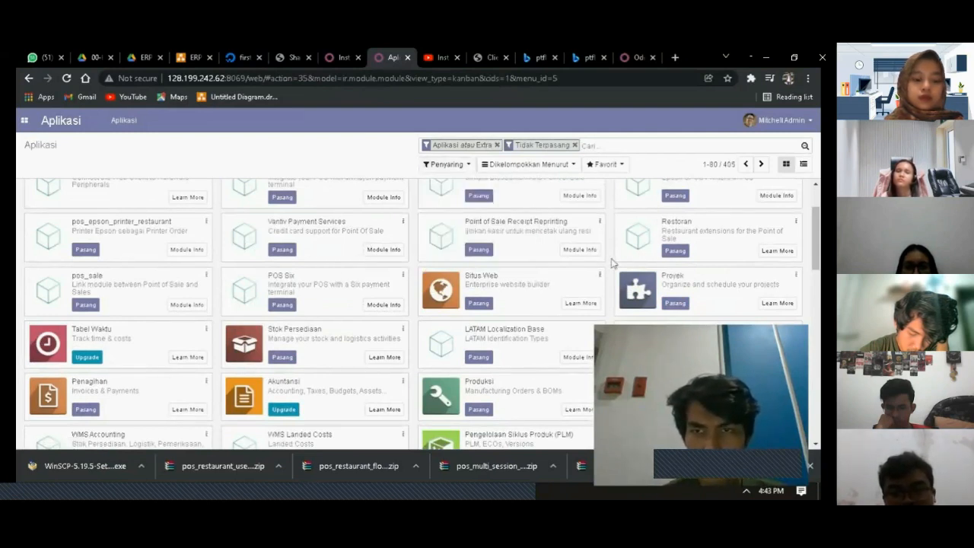
{"action": "scroll", "coordinate": [612, 262], "scroll_direction": "up", "scroll_amount": 2}
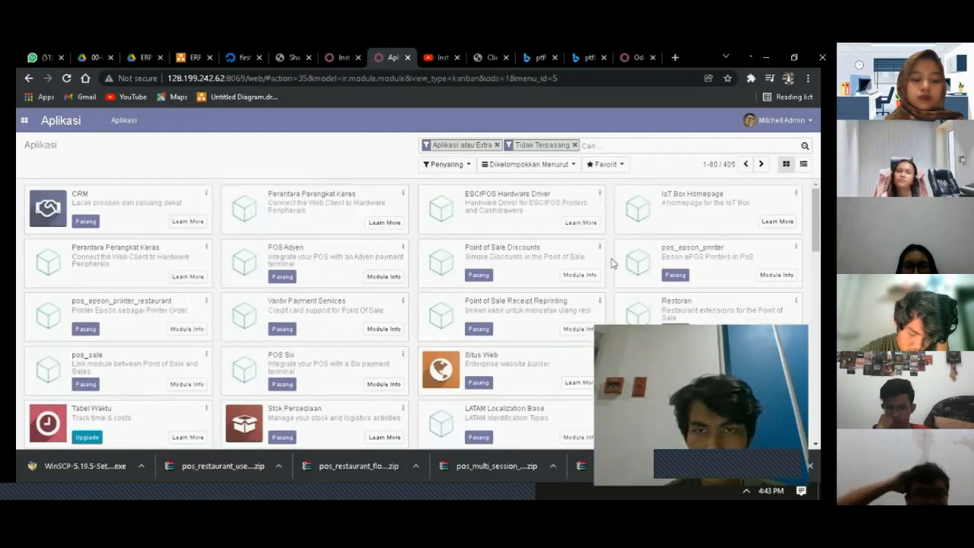
{"action": "scroll", "coordinate": [613, 263], "scroll_direction": "down", "scroll_amount": 2}
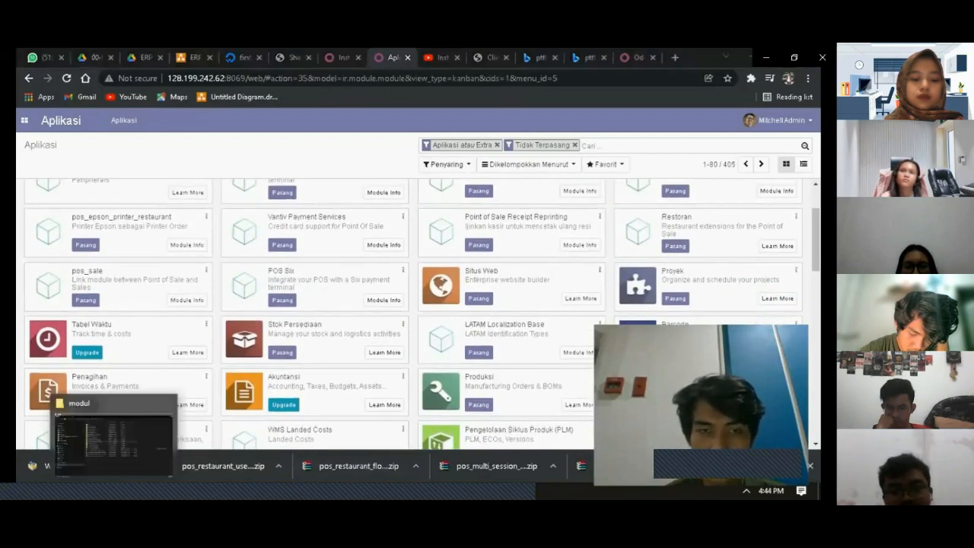
Install the POS Six module from the Apps list, then bring the local modul folder forward.
{"action": "left_click", "coordinate": [114, 491]}
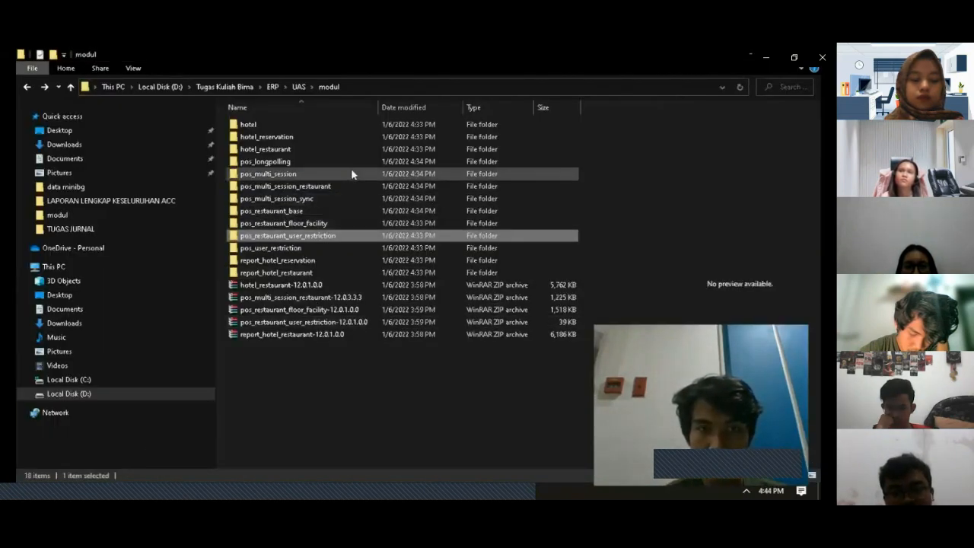
{"action": "mouse_move", "coordinate": [351, 170]}
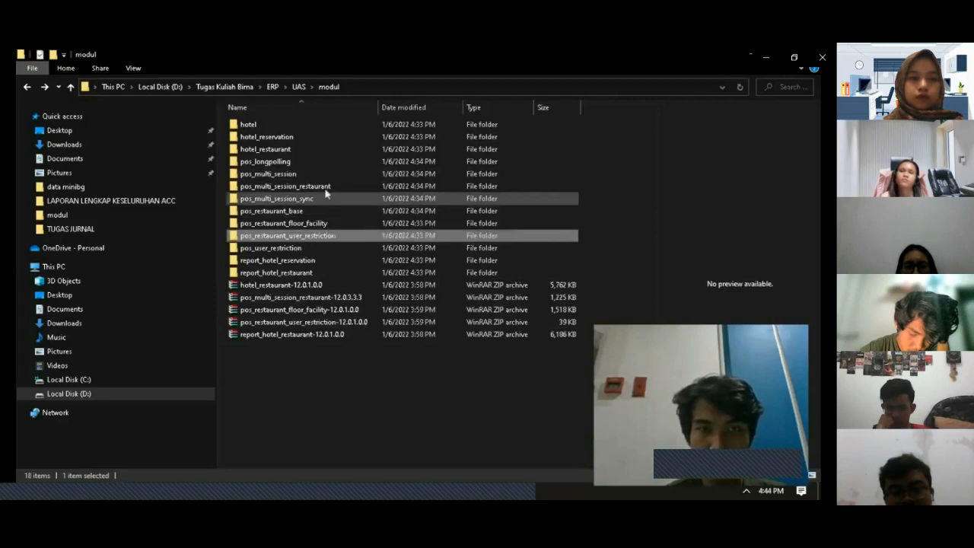
{"action": "mouse_move", "coordinate": [396, 491]}
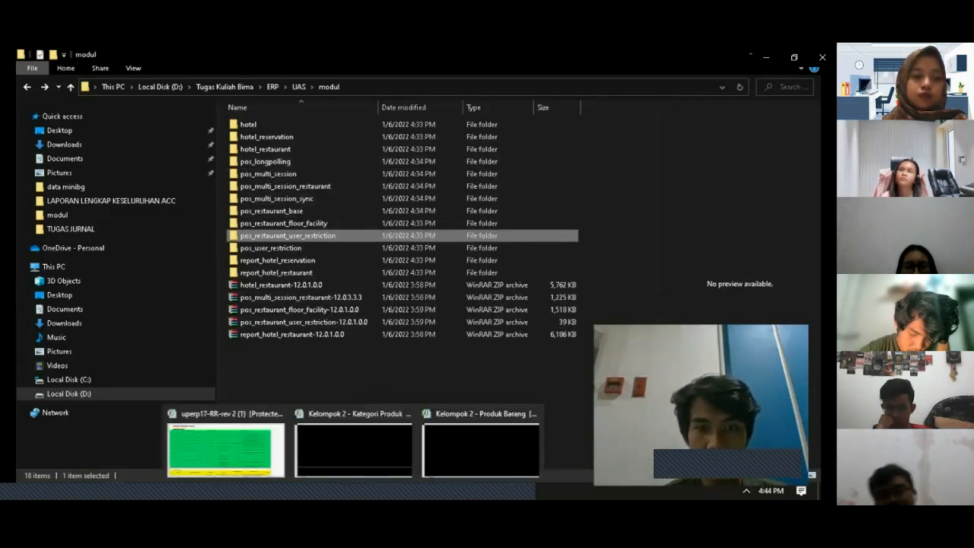
{"action": "left_click", "coordinate": [309, 490]}
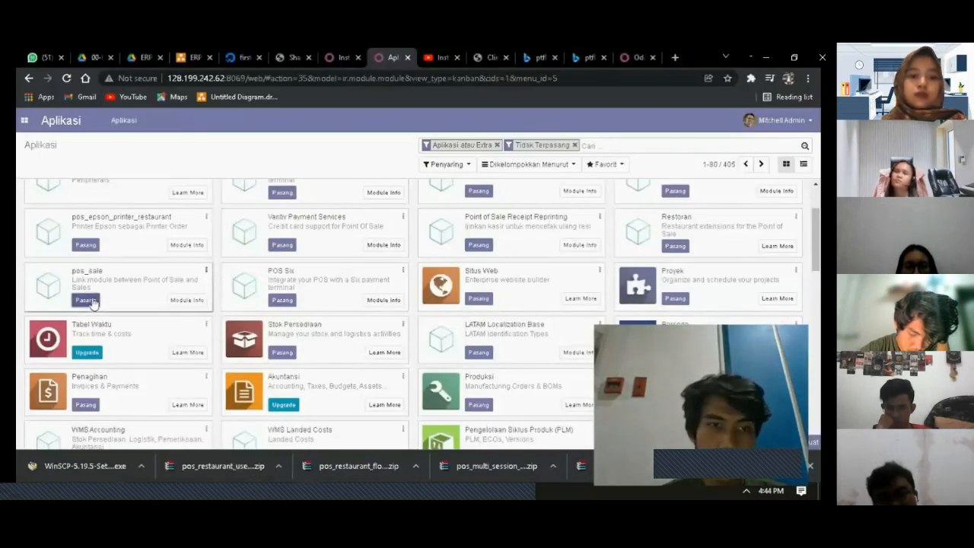
{"action": "left_click", "coordinate": [344, 289]}
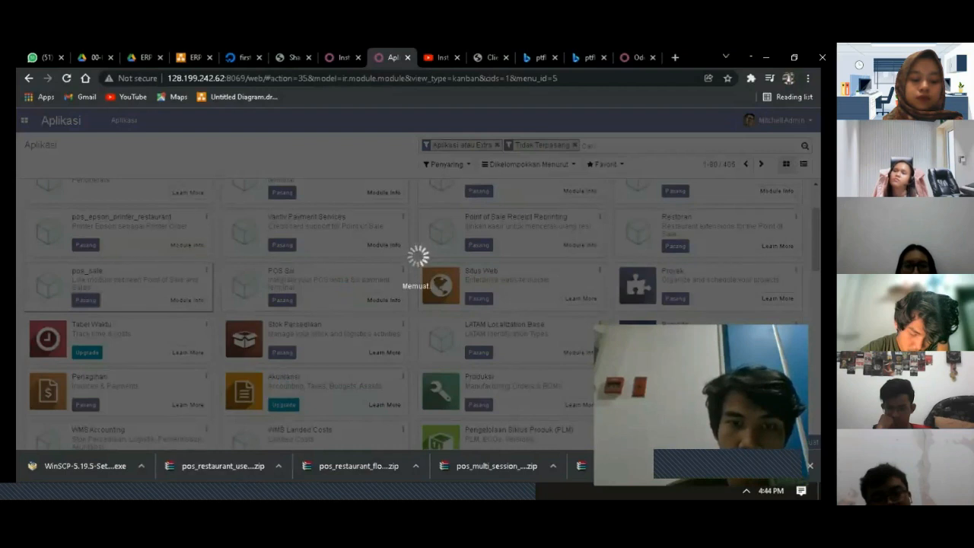
{"action": "left_click", "coordinate": [117, 437]}
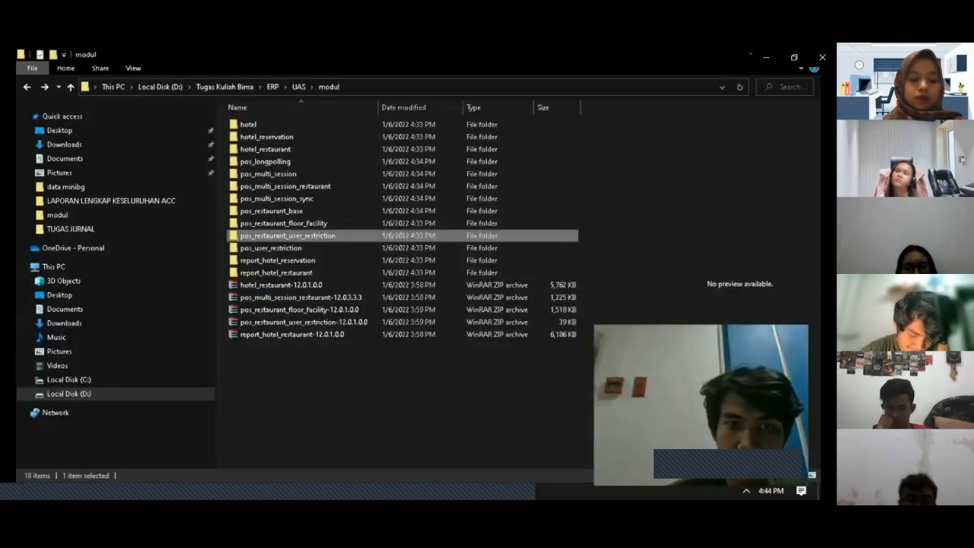
Return to Chrome and let the module install finish on the empty Diskusi inbox.
{"action": "key", "text": "alt+Tab"}
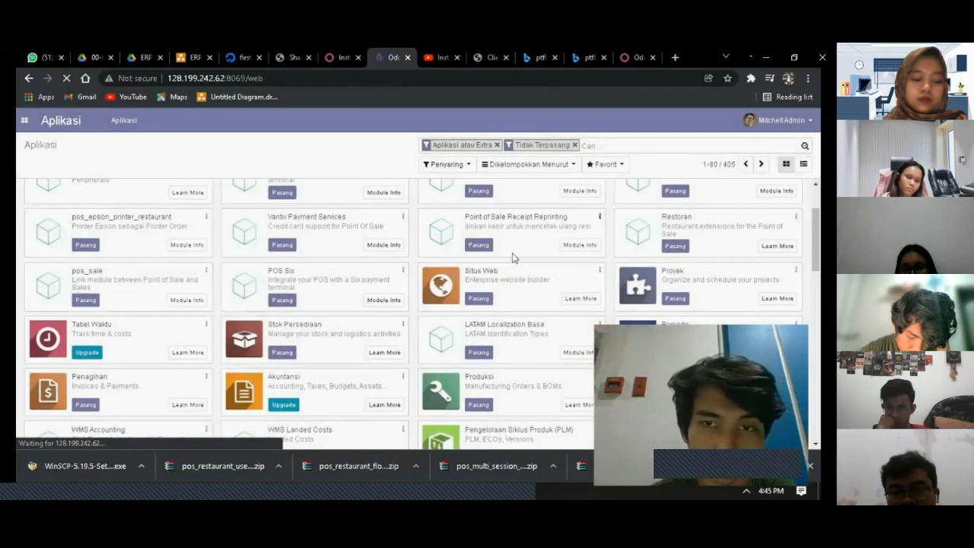
Reopen the Apps list with the Extra filter and install pos_epson_printer_restaurant.
{"action": "left_click", "coordinate": [25, 120]}
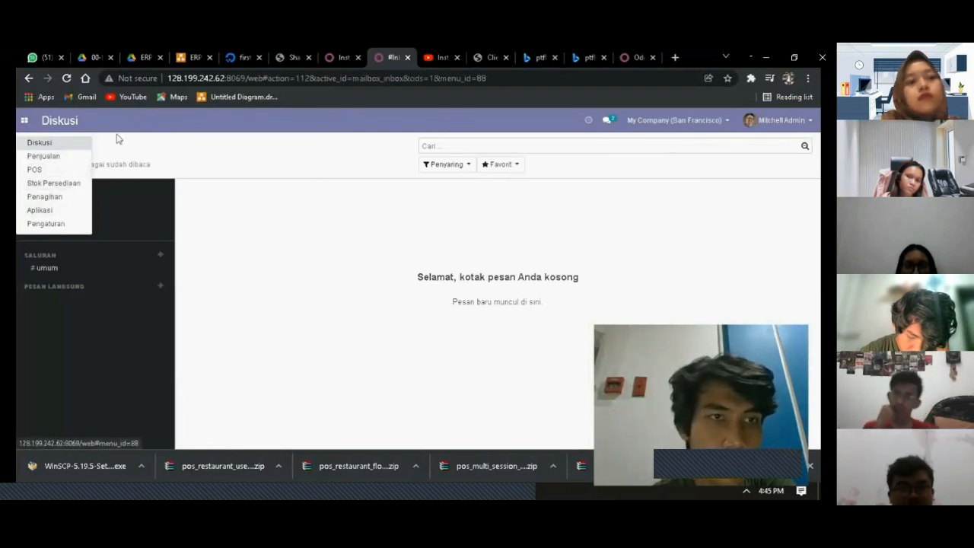
{"action": "left_click", "coordinate": [73, 211]}
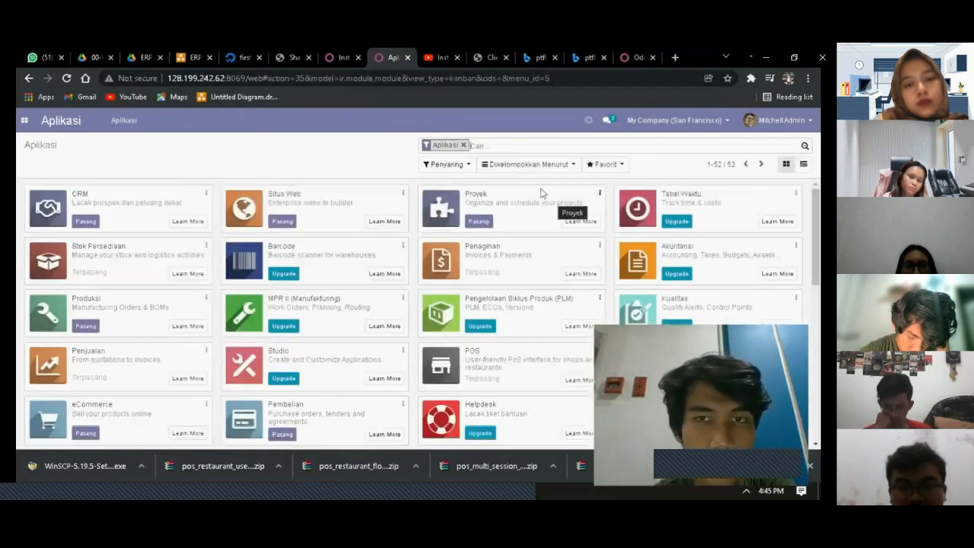
{"action": "left_click", "coordinate": [456, 164]}
{"action": "left_click", "coordinate": [491, 199]}
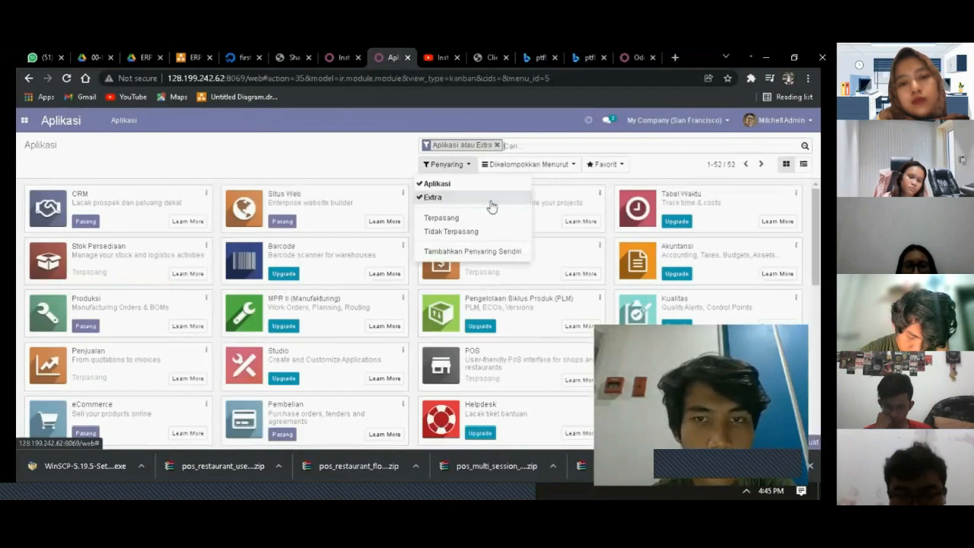
{"action": "scroll", "coordinate": [446, 312], "scroll_direction": "down", "scroll_amount": 1}
{"action": "scroll", "coordinate": [446, 313], "scroll_direction": "down", "scroll_amount": 1}
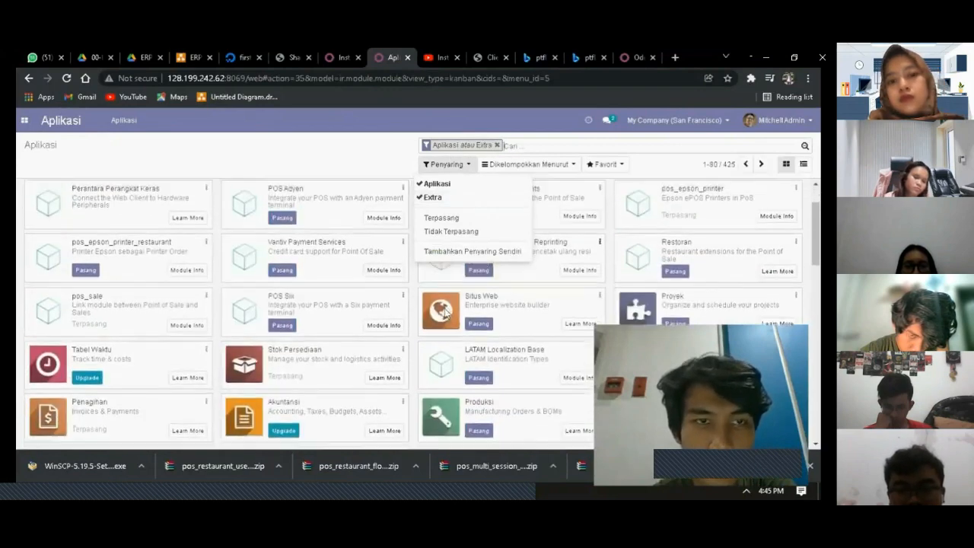
{"action": "scroll", "coordinate": [446, 313], "scroll_direction": "up", "scroll_amount": 1}
{"action": "scroll", "coordinate": [447, 312], "scroll_direction": "down", "scroll_amount": 1}
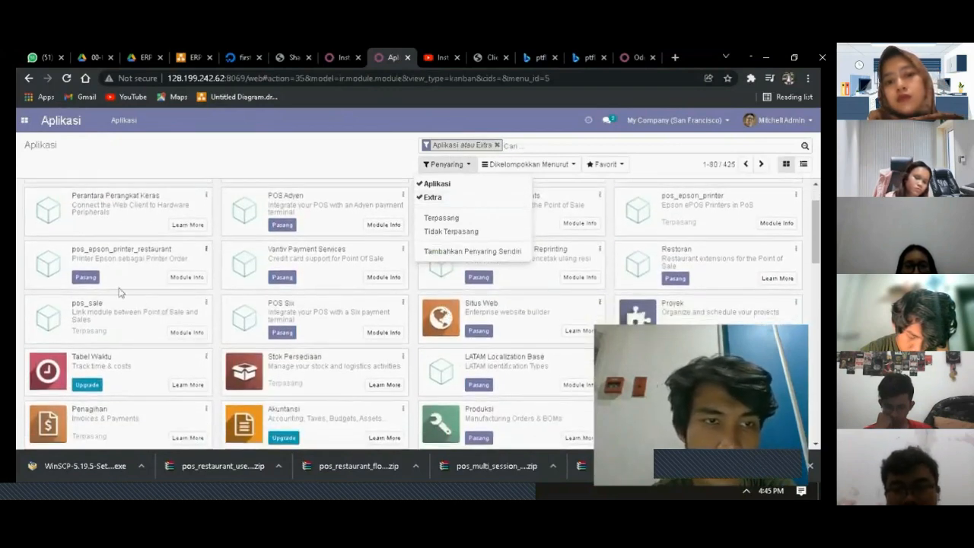
{"action": "left_click", "coordinate": [86, 279]}
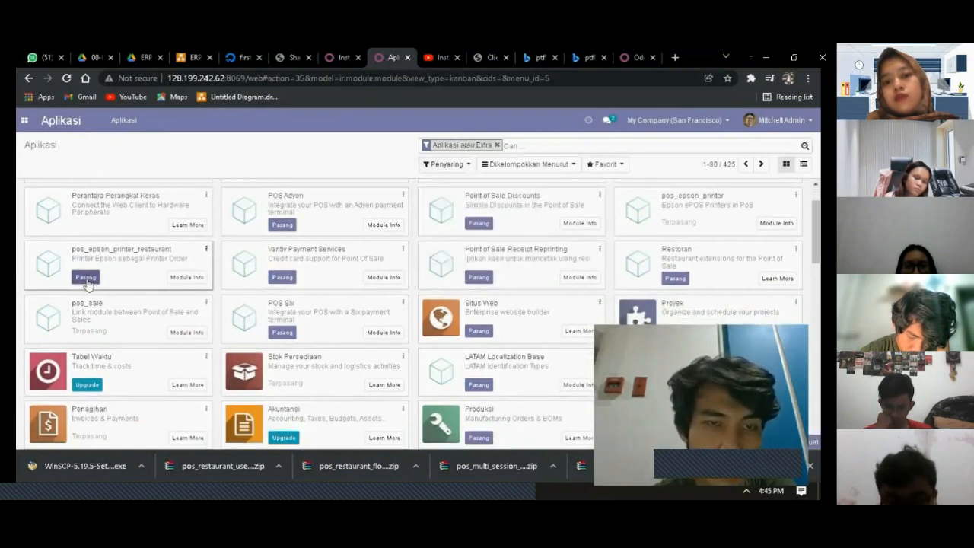
{"action": "left_click", "coordinate": [86, 279]}
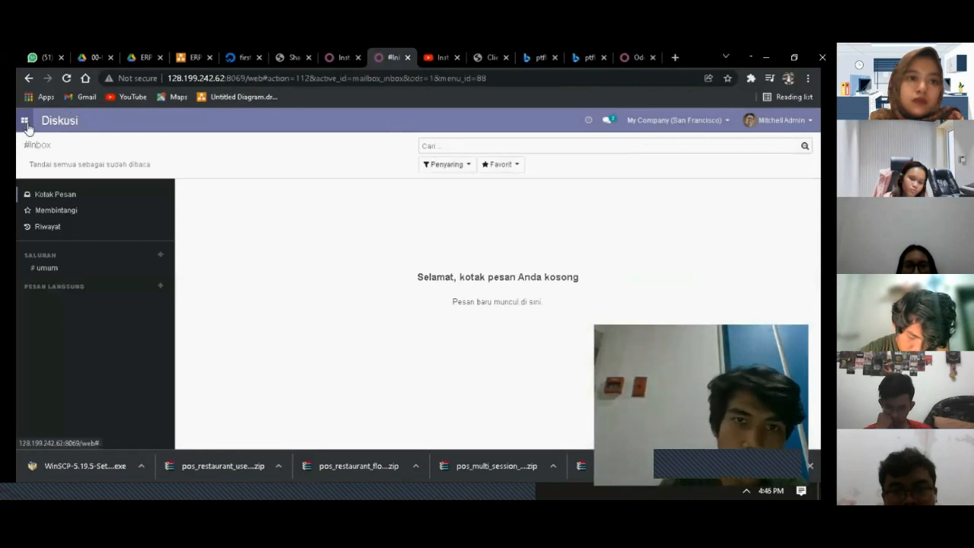
Reopen Aplikasi with the Extra filter and install Point of Sale Receipt Reprinting.
{"action": "left_click", "coordinate": [25, 123]}
{"action": "left_click", "coordinate": [58, 214]}
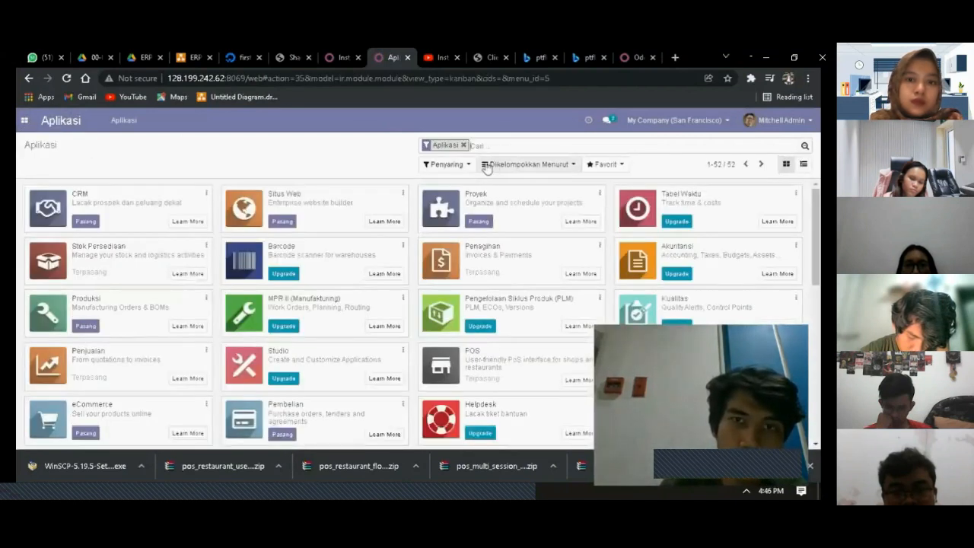
{"action": "left_click", "coordinate": [457, 165]}
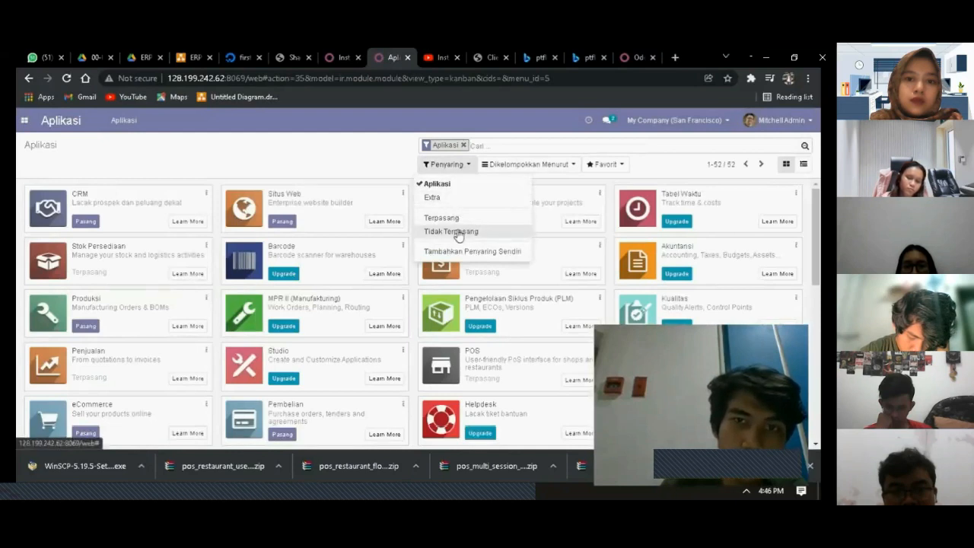
{"action": "left_click", "coordinate": [434, 197]}
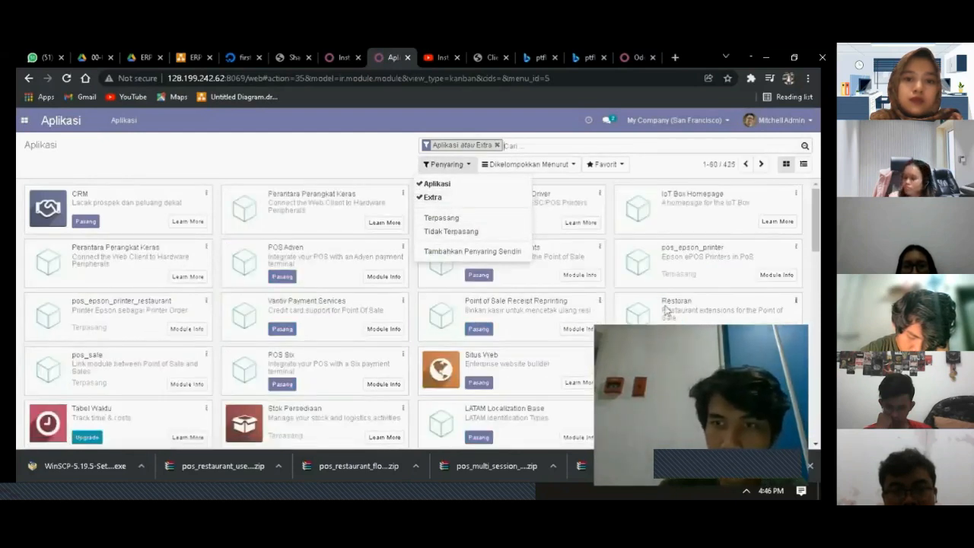
{"action": "left_click", "coordinate": [662, 322]}
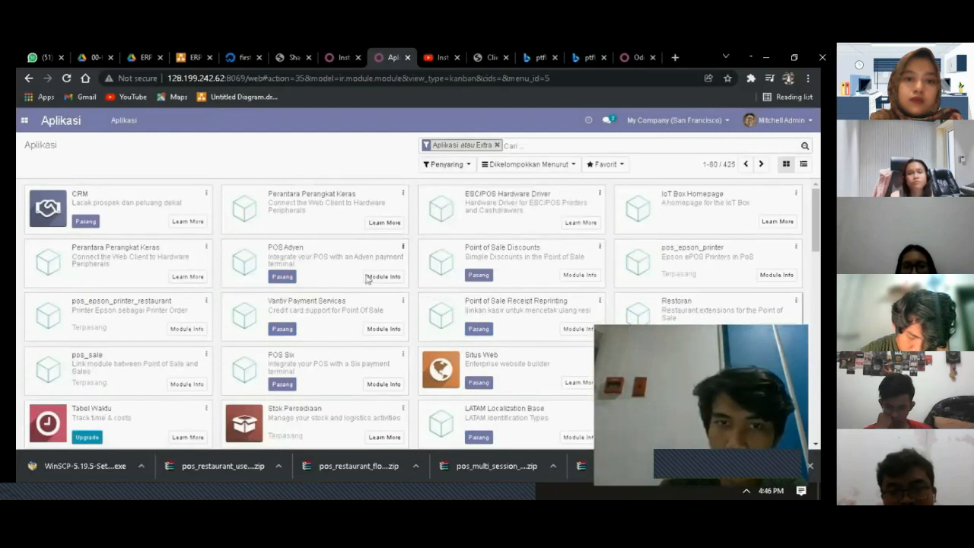
{"action": "left_click", "coordinate": [477, 329]}
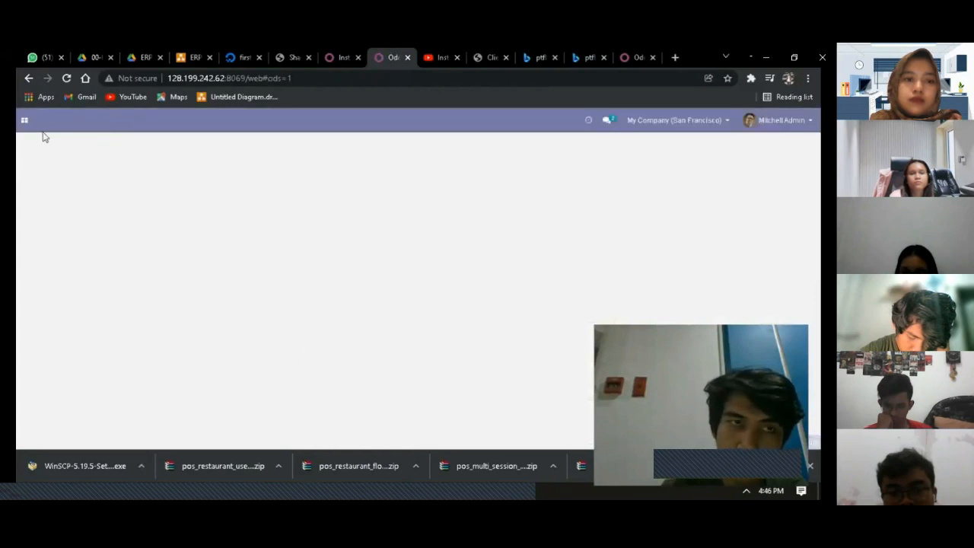
Reopen Aplikasi with the Extra filter and scroll through the module cards.
{"action": "left_click", "coordinate": [25, 119]}
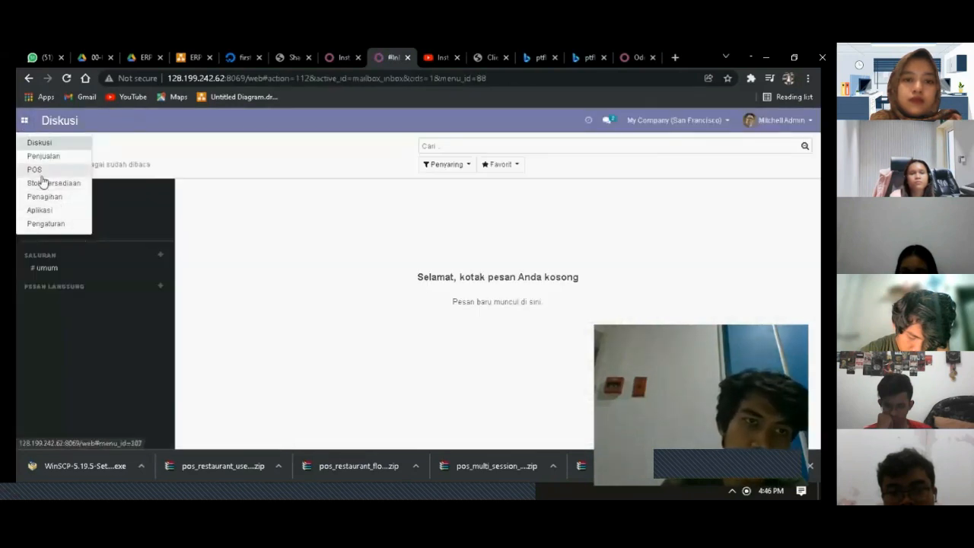
{"action": "left_click", "coordinate": [72, 220]}
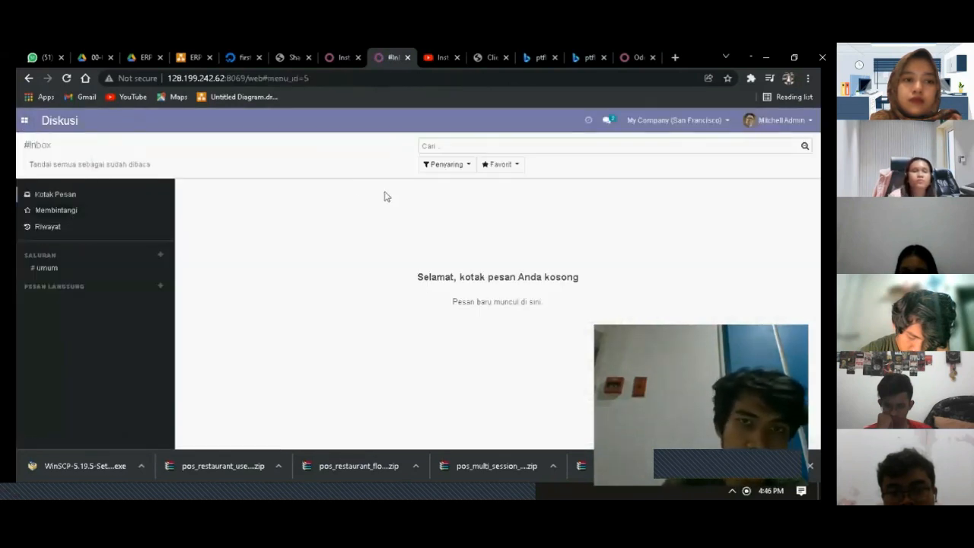
{"action": "left_click", "coordinate": [446, 163]}
{"action": "left_click", "coordinate": [447, 197]}
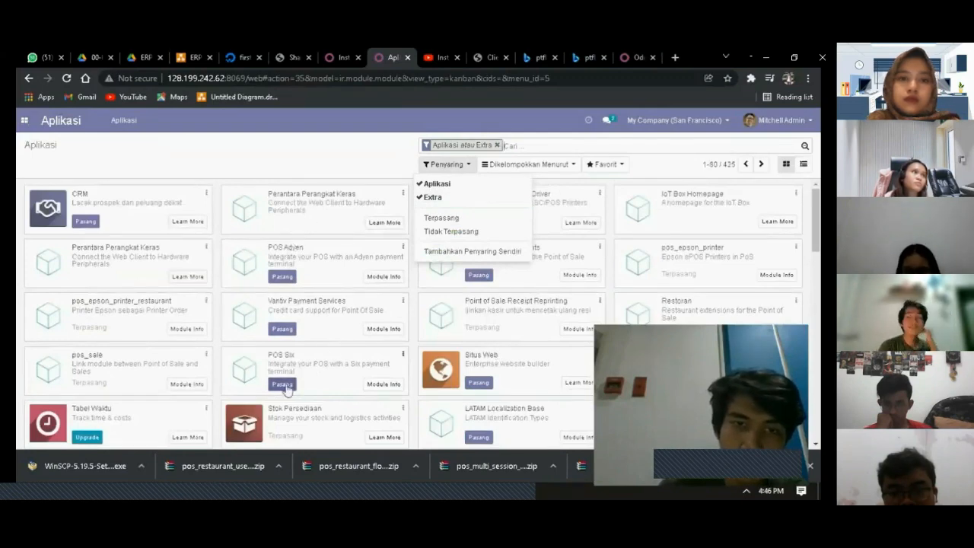
{"action": "scroll", "coordinate": [369, 359], "scroll_direction": "down", "scroll_amount": 5}
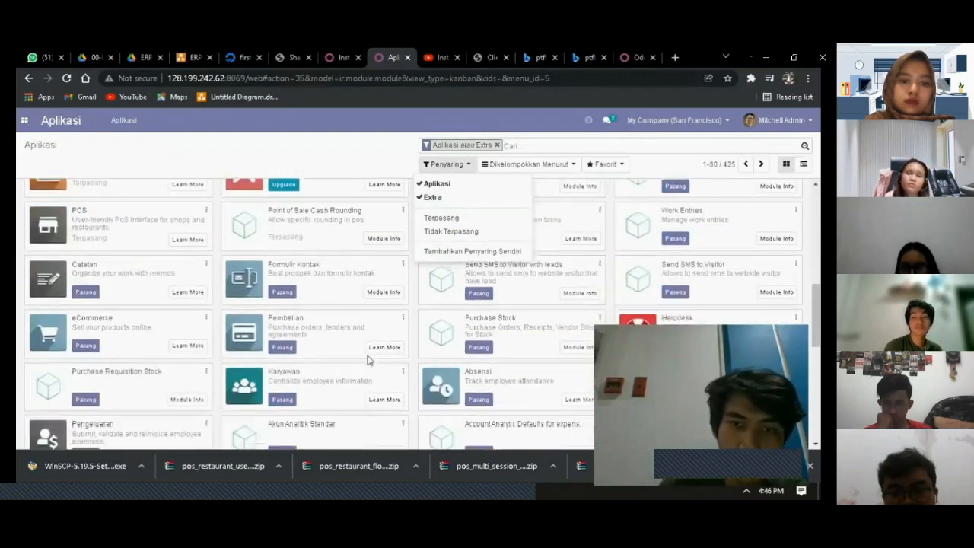
{"action": "scroll", "coordinate": [369, 359], "scroll_direction": "down", "scroll_amount": 2}
{"action": "scroll", "coordinate": [369, 359], "scroll_direction": "up", "scroll_amount": 3}
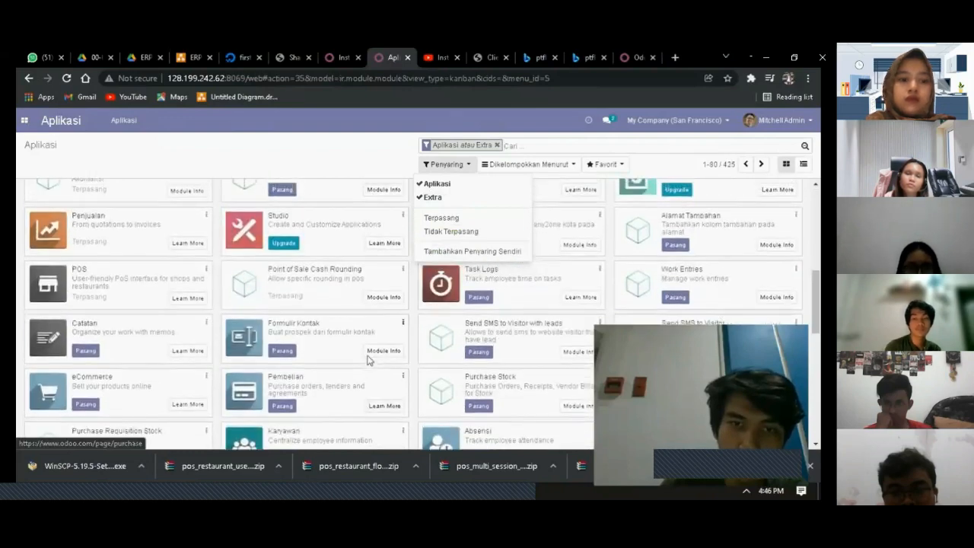
{"action": "scroll", "coordinate": [318, 329], "scroll_direction": "down", "scroll_amount": 1}
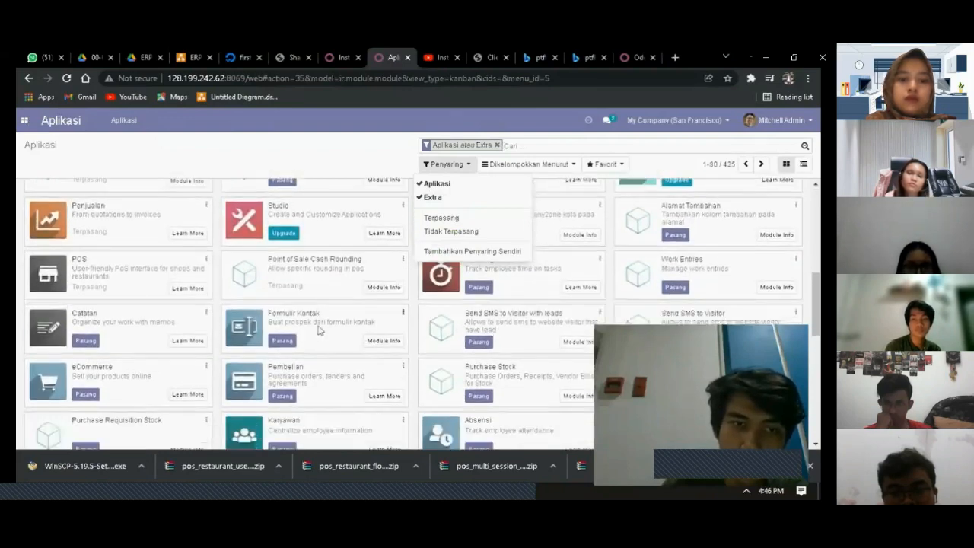
{"action": "scroll", "coordinate": [318, 329], "scroll_direction": "down", "scroll_amount": 2}
{"action": "scroll", "coordinate": [318, 327], "scroll_direction": "down", "scroll_amount": 1}
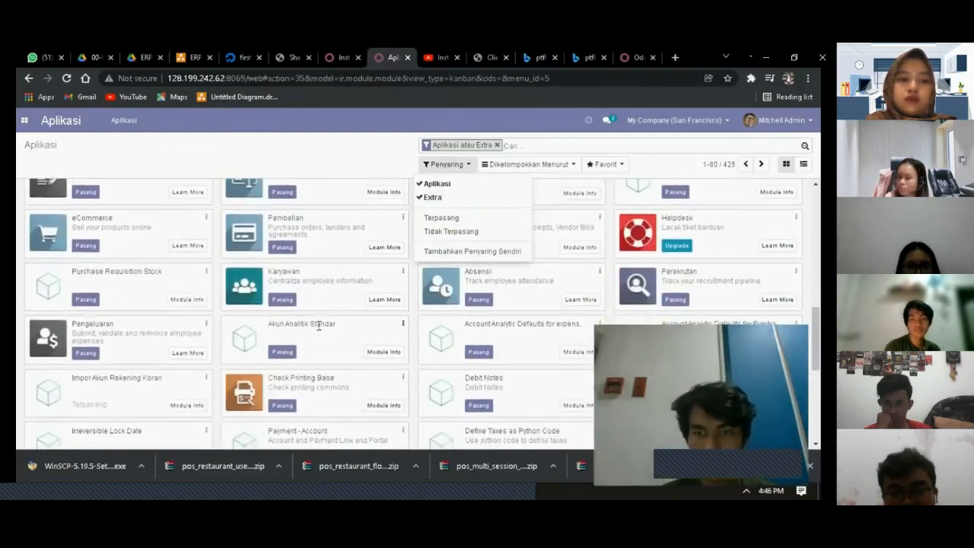
{"action": "scroll", "coordinate": [318, 325], "scroll_direction": "down", "scroll_amount": 3}
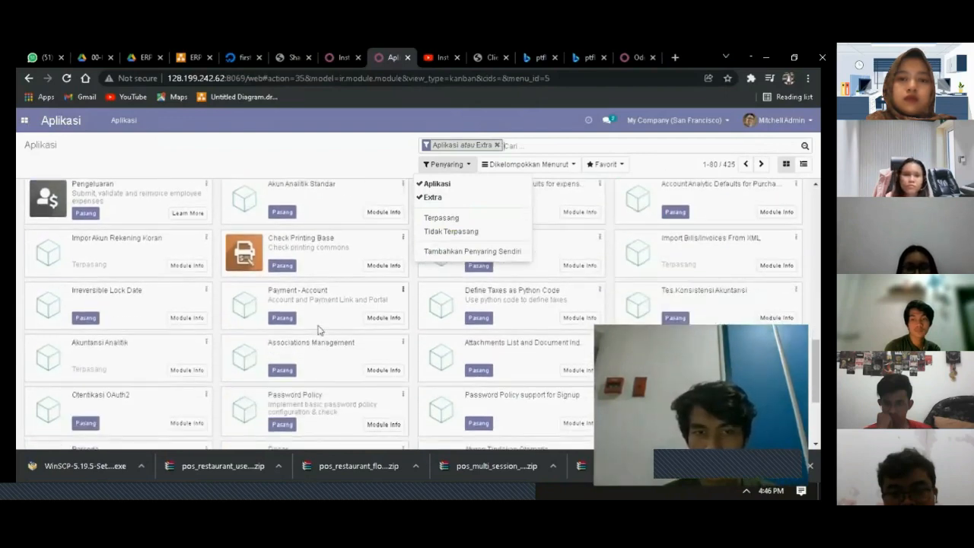
{"action": "scroll", "coordinate": [318, 329], "scroll_direction": "down", "scroll_amount": 1}
{"action": "scroll", "coordinate": [318, 329], "scroll_direction": "down", "scroll_amount": 2}
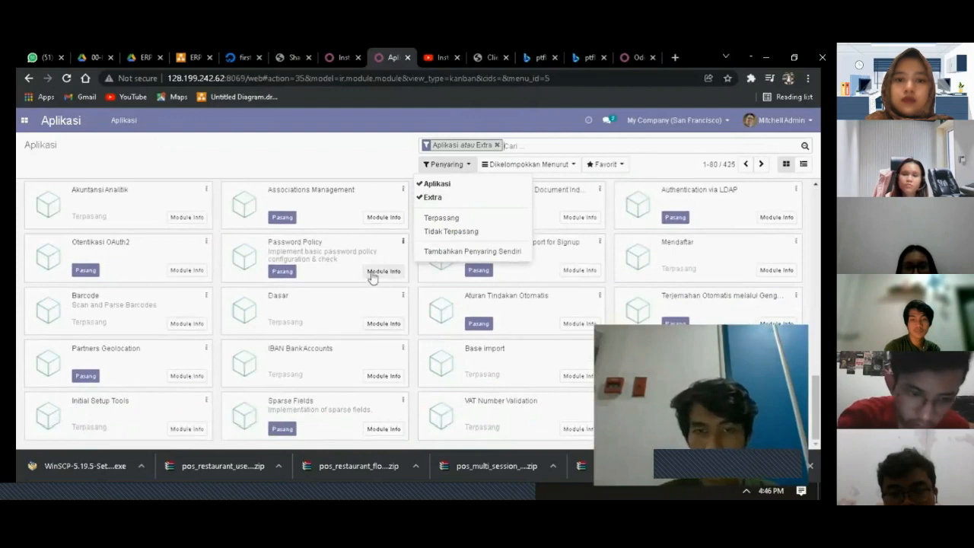
{"action": "left_click", "coordinate": [361, 148]}
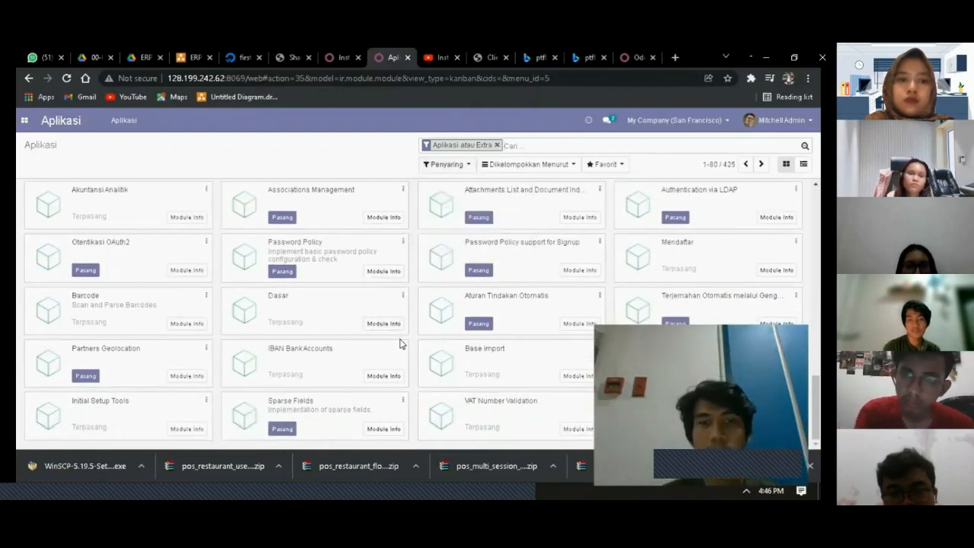
{"action": "scroll", "coordinate": [400, 344], "scroll_direction": "up", "scroll_amount": 10}
Swap the Extra facet for the Aplikasi-only filter showing 52 main apps, then bring OBS forward.
{"action": "left_click", "coordinate": [24, 120]}
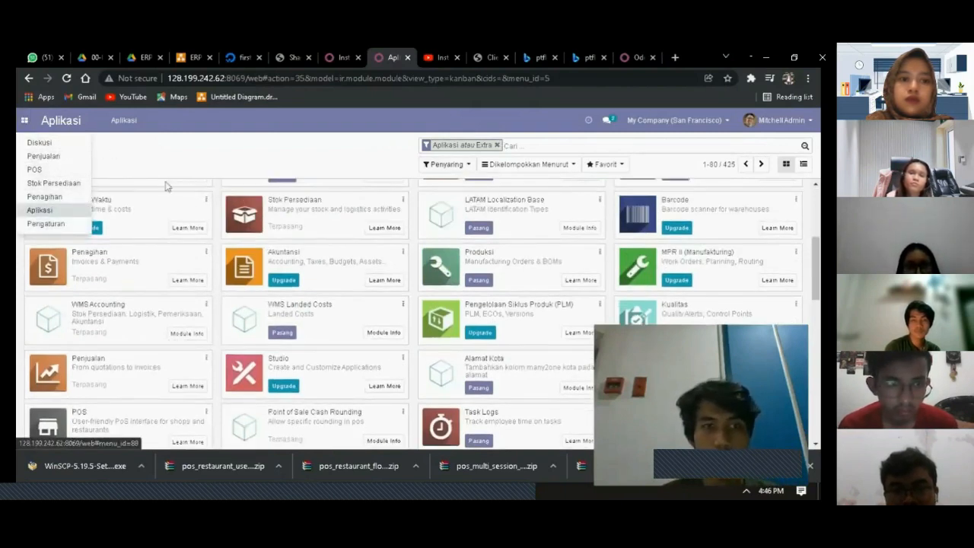
{"action": "left_click", "coordinate": [251, 156]}
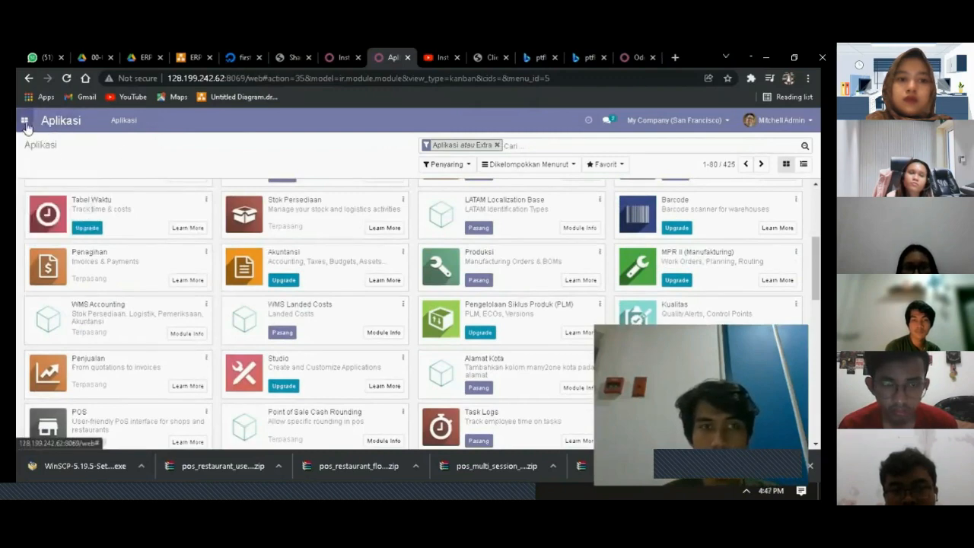
{"action": "left_click", "coordinate": [25, 123]}
{"action": "scroll", "coordinate": [65, 147], "scroll_direction": "up", "scroll_amount": 2}
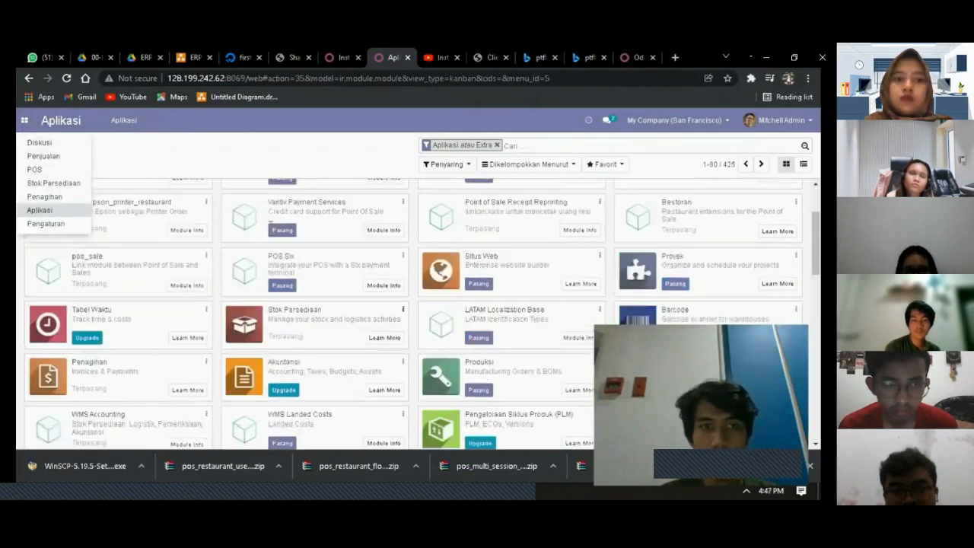
{"action": "scroll", "coordinate": [270, 226], "scroll_direction": "up", "scroll_amount": 2}
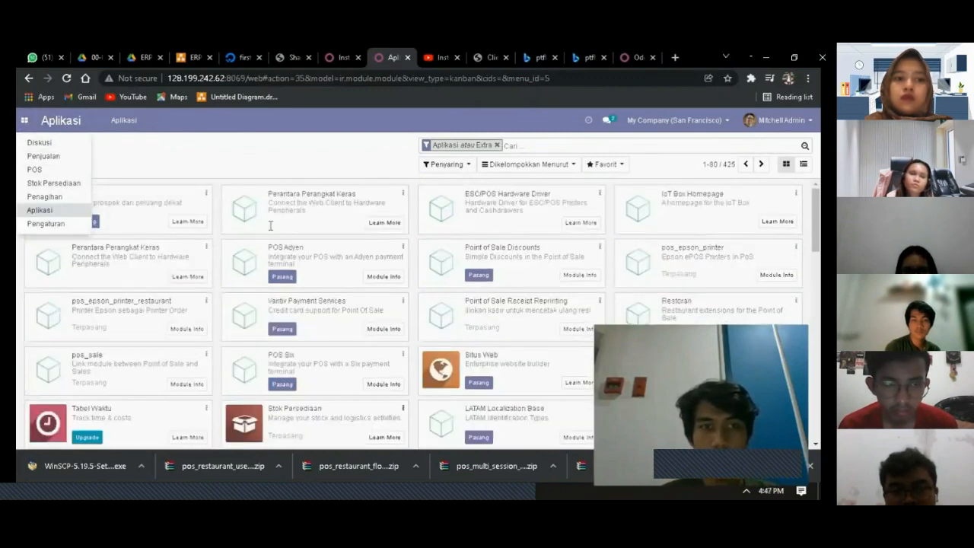
{"action": "left_click", "coordinate": [497, 146]}
{"action": "left_click", "coordinate": [441, 164]}
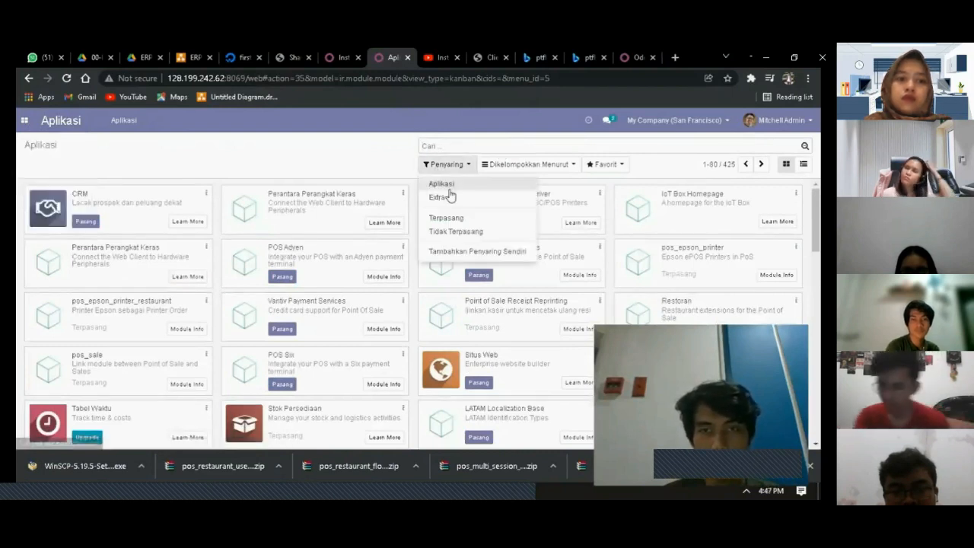
{"action": "left_click", "coordinate": [445, 184]}
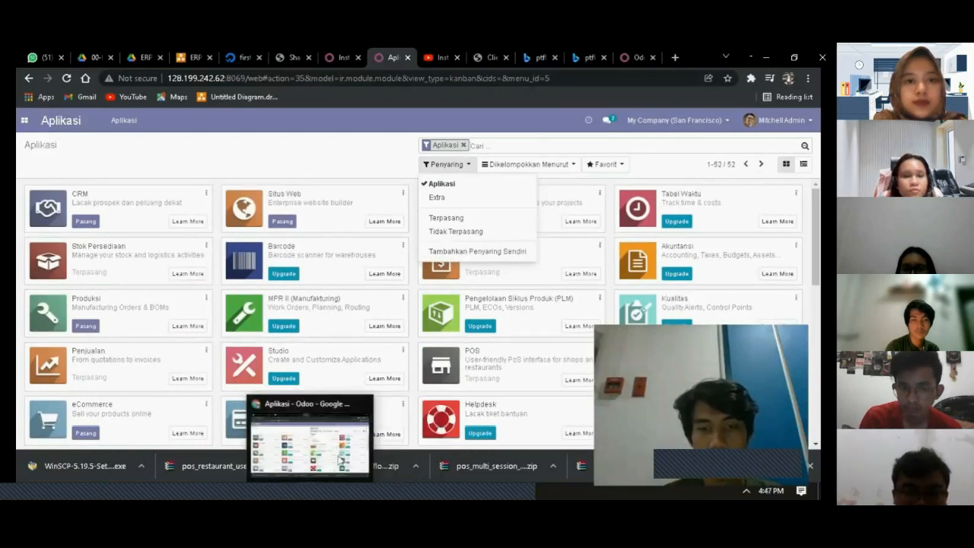
{"action": "left_click", "coordinate": [335, 457]}
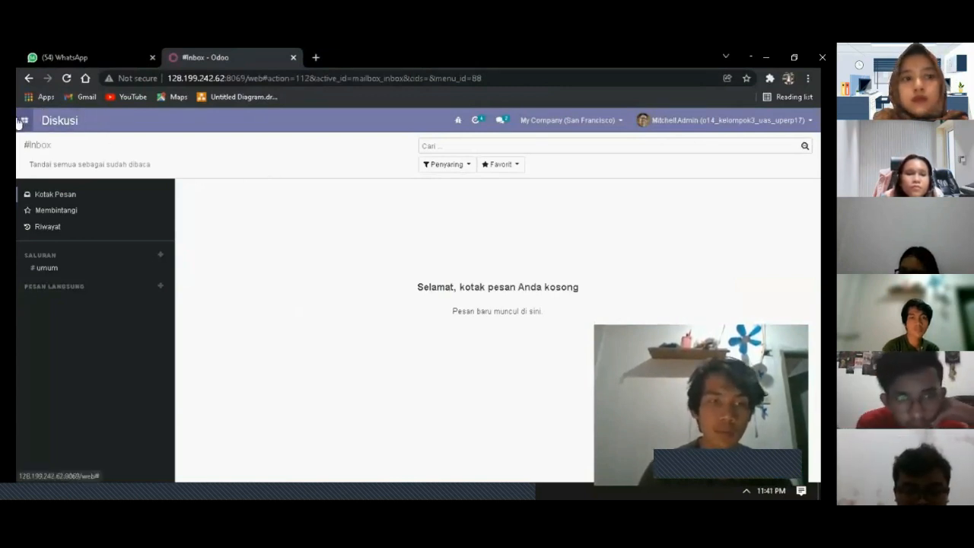
Open the Odoo app menu to head to Settings > Users for the user import.
{"action": "mouse_move", "coordinate": [495, 414]}
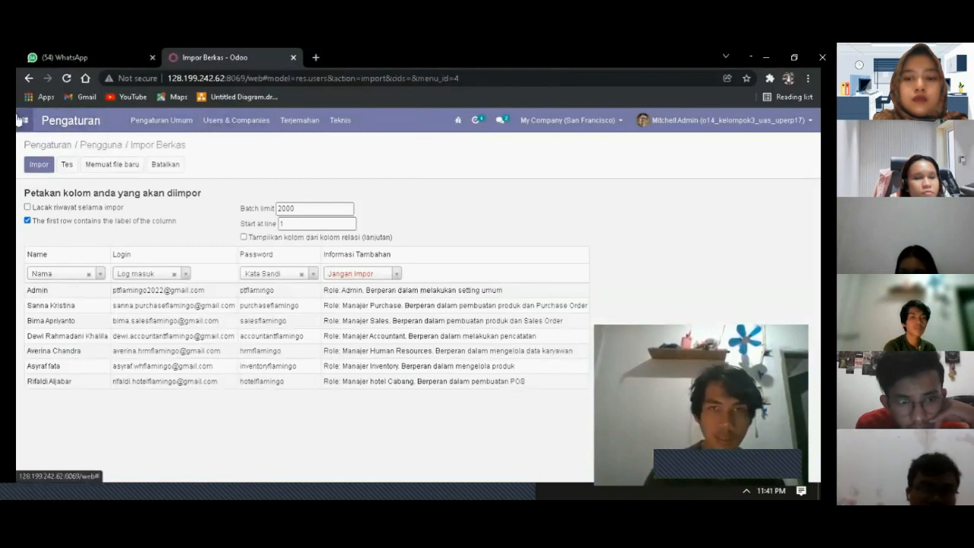
{"action": "left_click", "coordinate": [22, 121]}
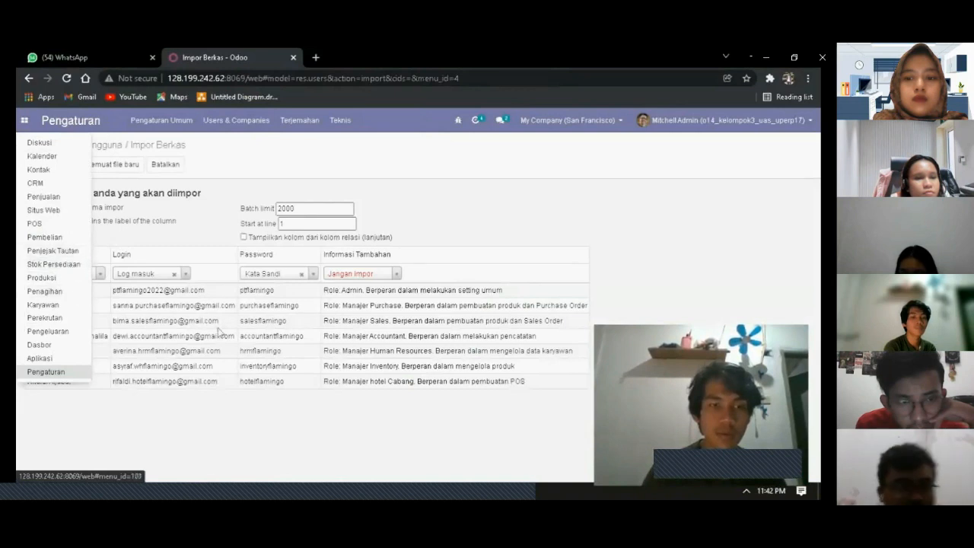
Go to the Bank list under Kontak's configuration menu.
{"action": "left_click", "coordinate": [47, 372]}
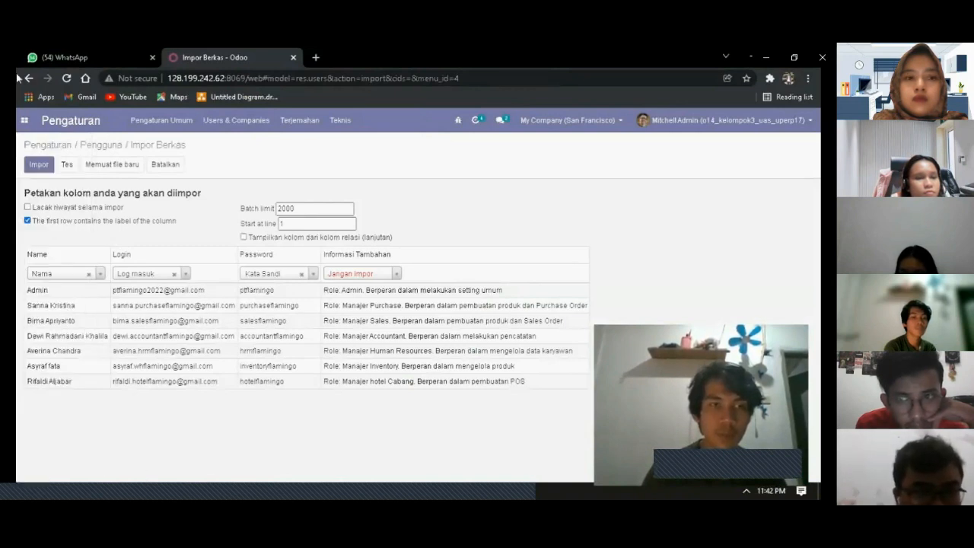
{"action": "left_click", "coordinate": [24, 120]}
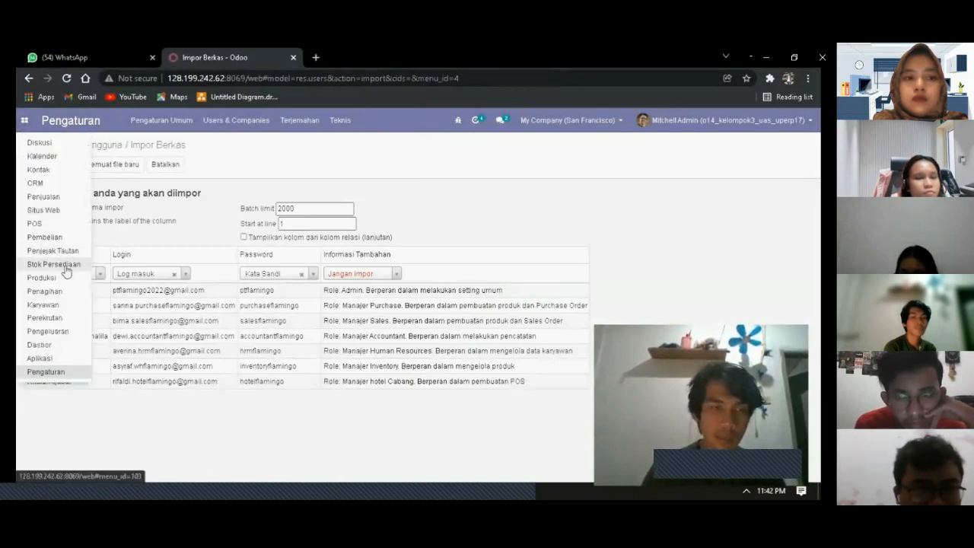
{"action": "left_click", "coordinate": [38, 169]}
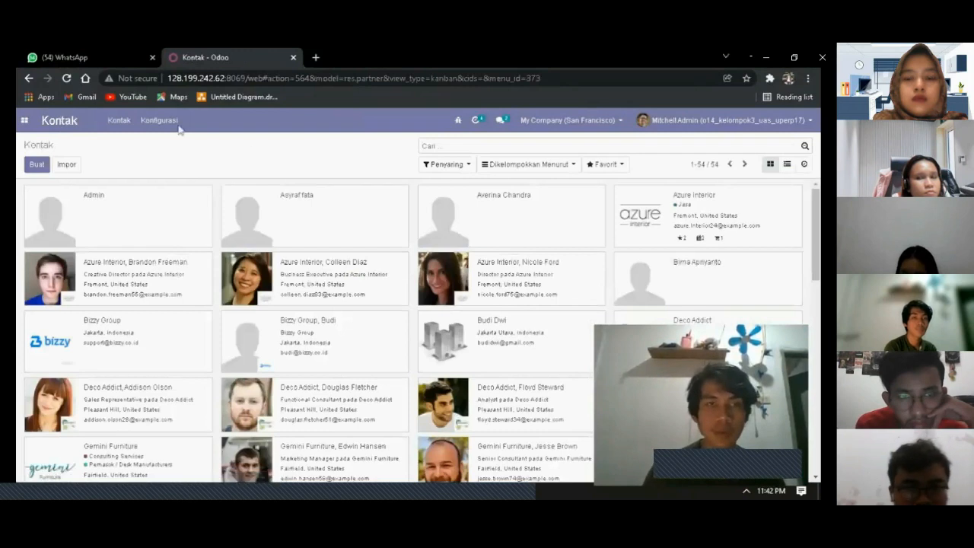
{"action": "left_click", "coordinate": [149, 129]}
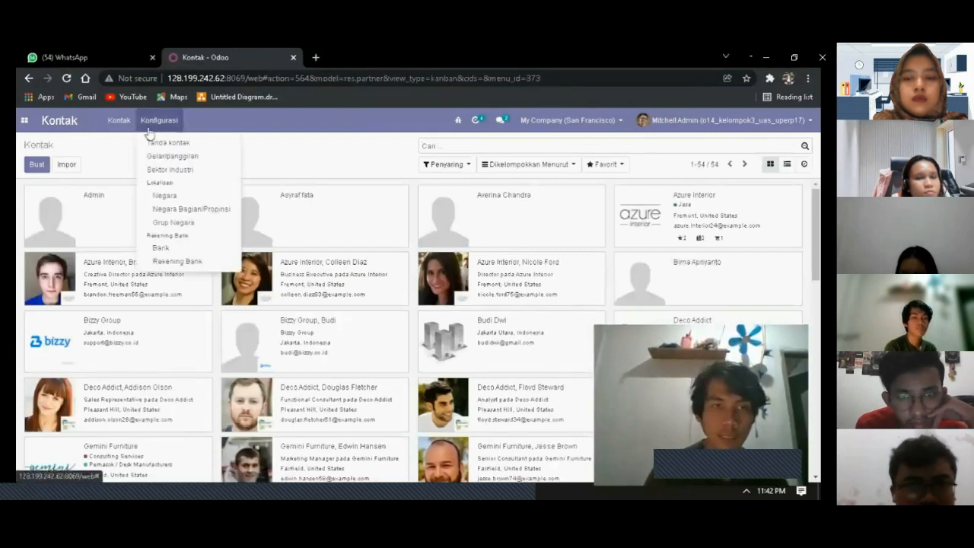
{"action": "left_click", "coordinate": [159, 248]}
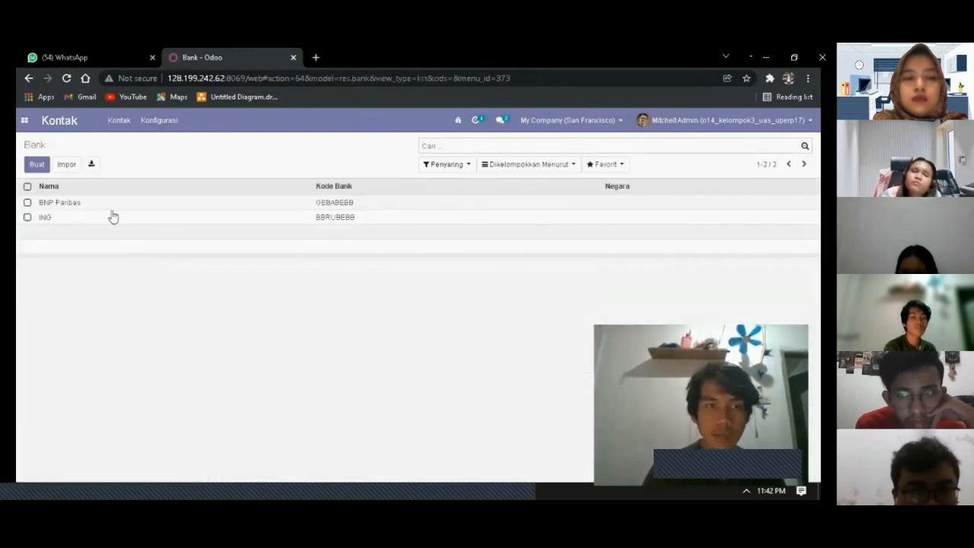
Load 'Kelompok 3 - Bank Account', test it, and import the two bank records.
{"action": "left_click", "coordinate": [74, 170]}
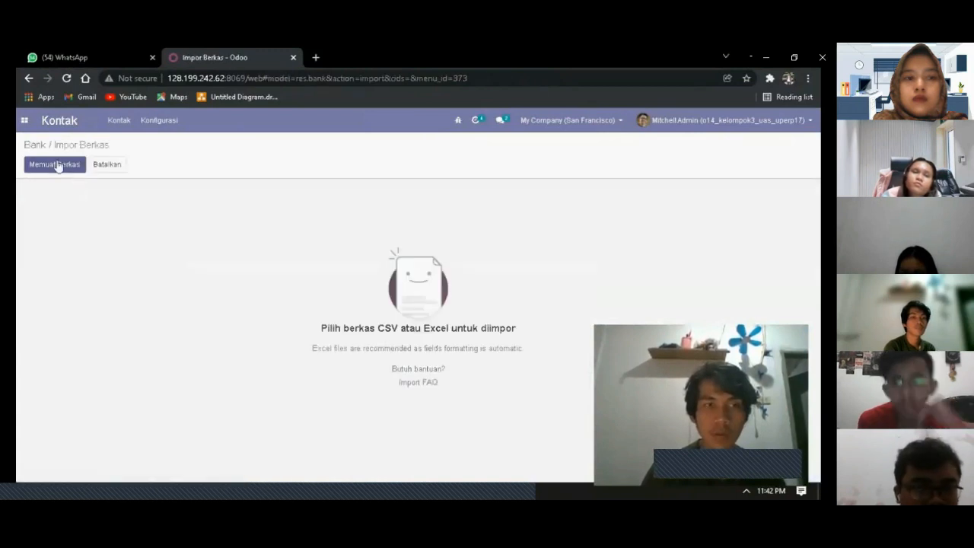
{"action": "left_click", "coordinate": [58, 164]}
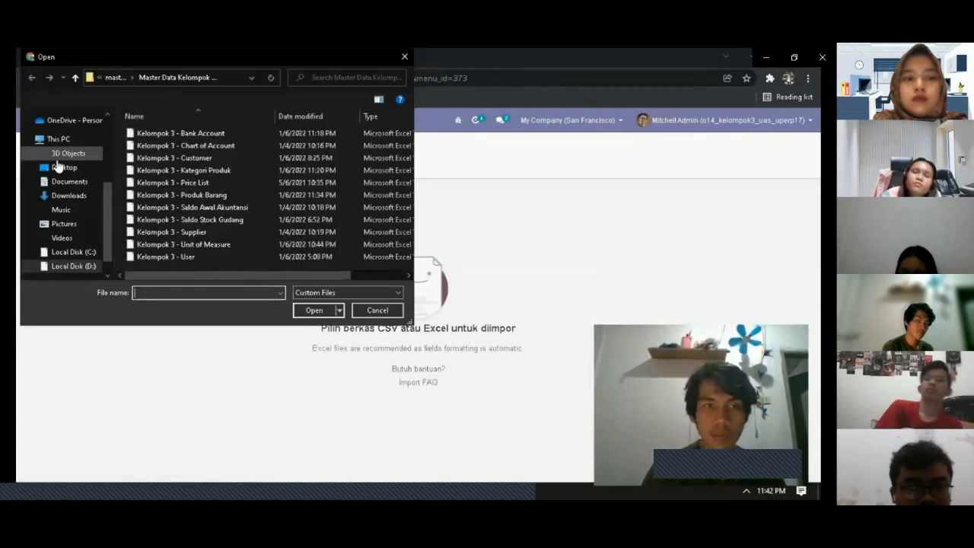
{"action": "left_click", "coordinate": [212, 137]}
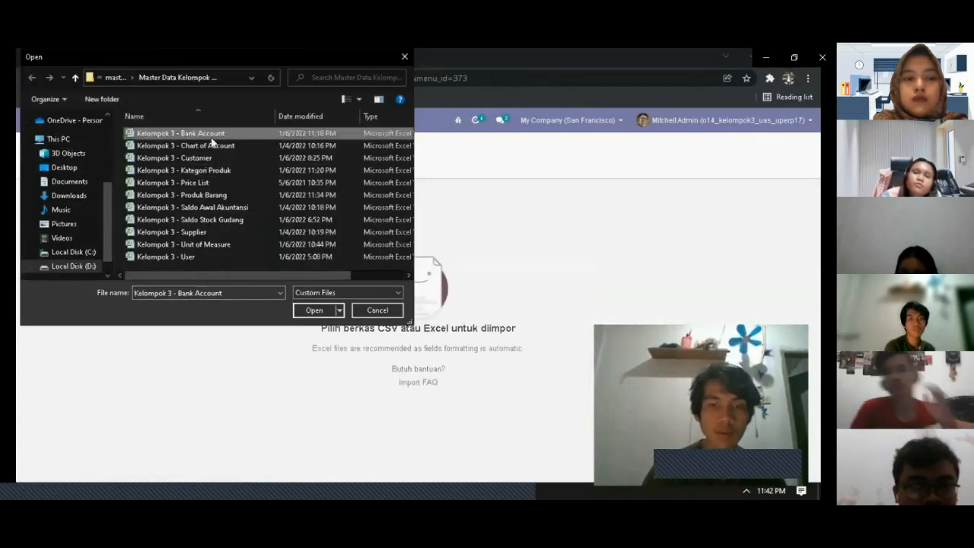
{"action": "double_click", "coordinate": [211, 138]}
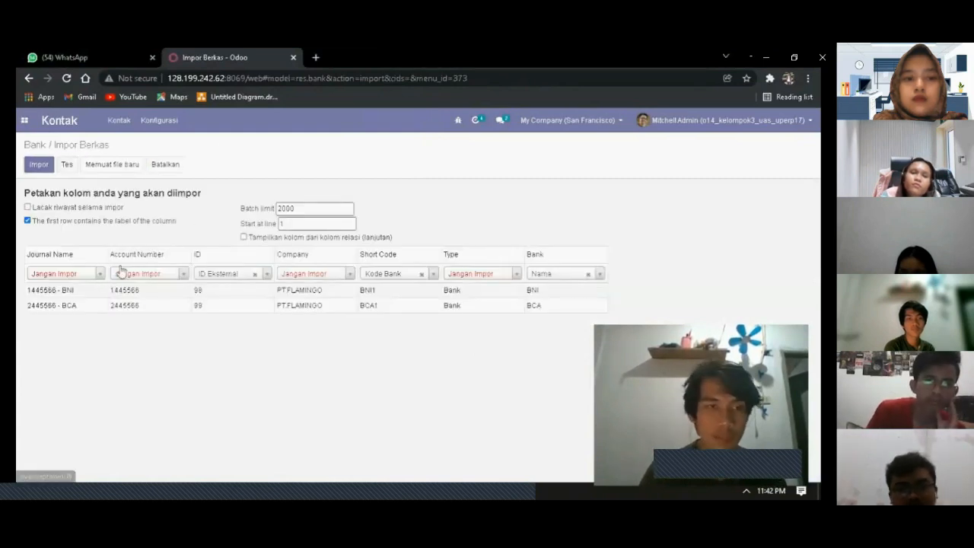
{"action": "left_click", "coordinate": [68, 165]}
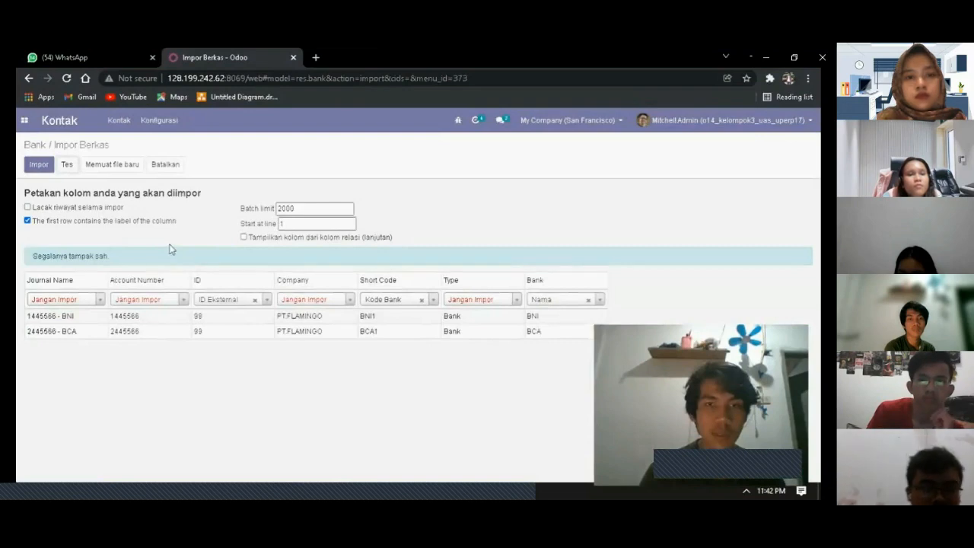
{"action": "left_click", "coordinate": [67, 167]}
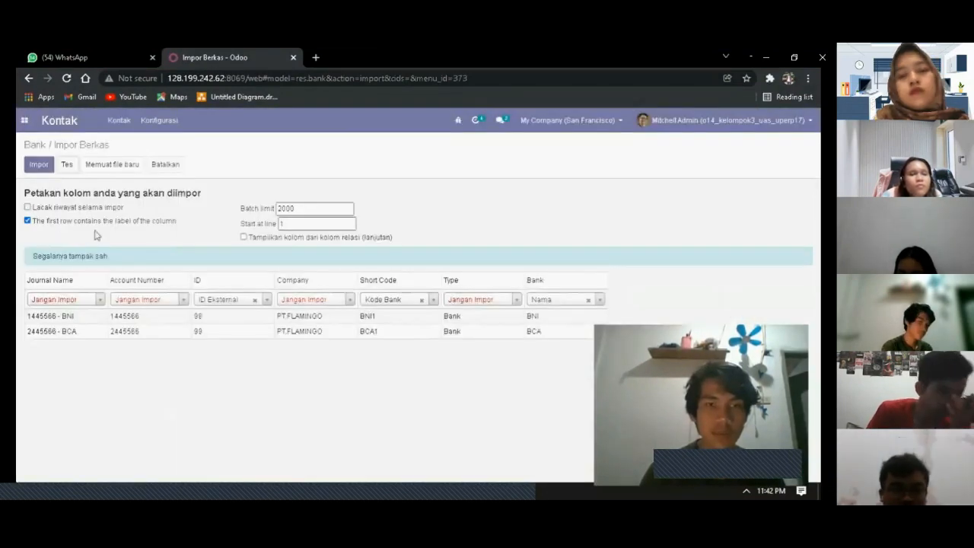
{"action": "left_click", "coordinate": [39, 165]}
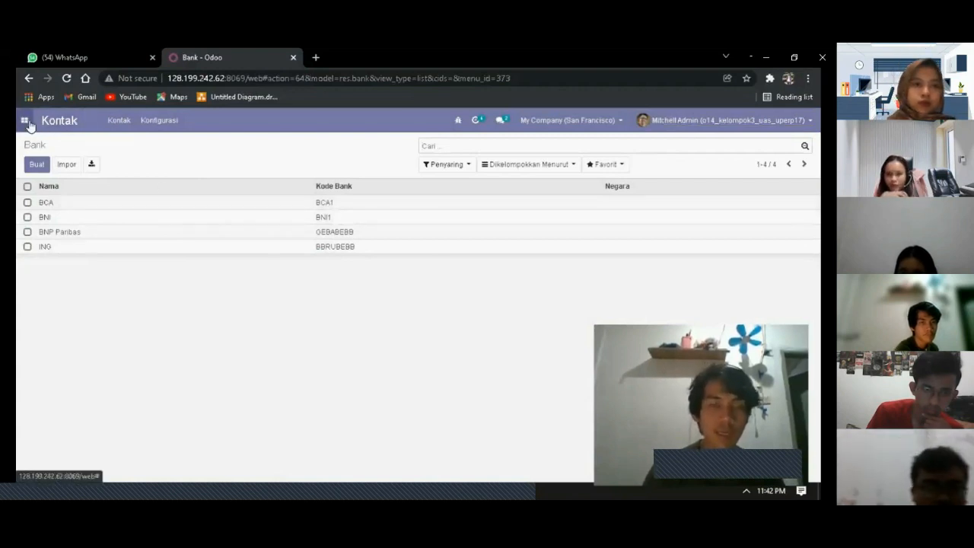
Check the master data folder window, then return to Odoo's app list in the browser.
{"action": "mouse_move", "coordinate": [115, 491]}
{"action": "left_click", "coordinate": [114, 434]}
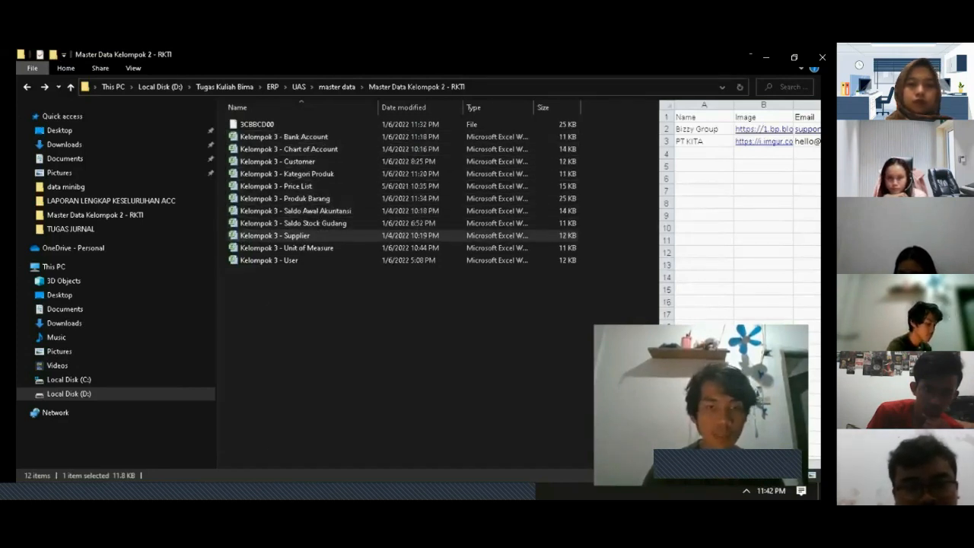
{"action": "left_click", "coordinate": [309, 491]}
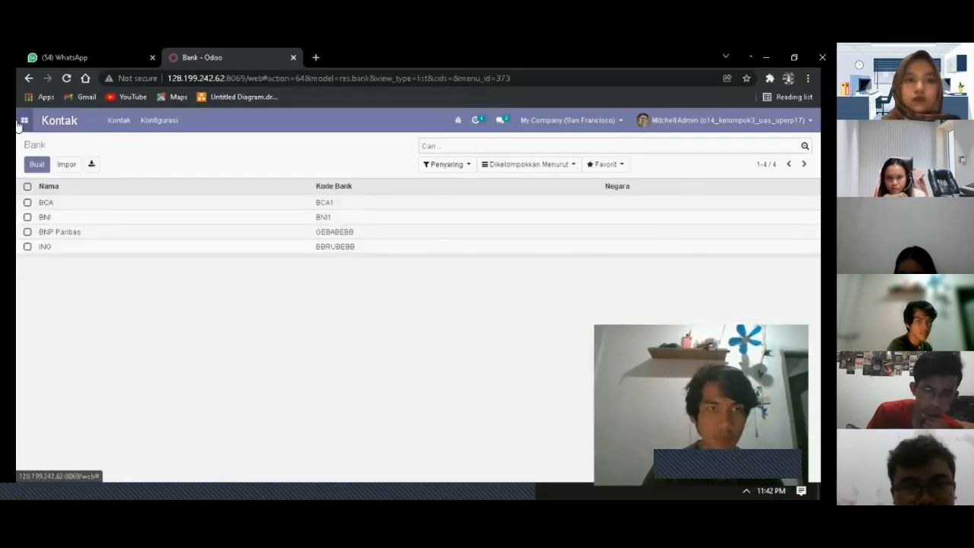
{"action": "left_click", "coordinate": [20, 123]}
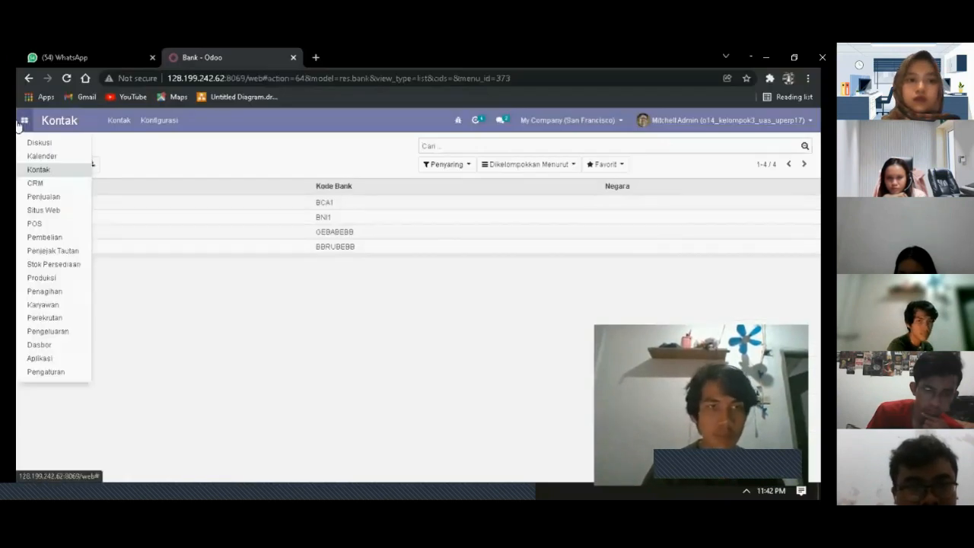
Open the Pelanggan customers list in the Penjualan app.
{"action": "left_click", "coordinate": [58, 198]}
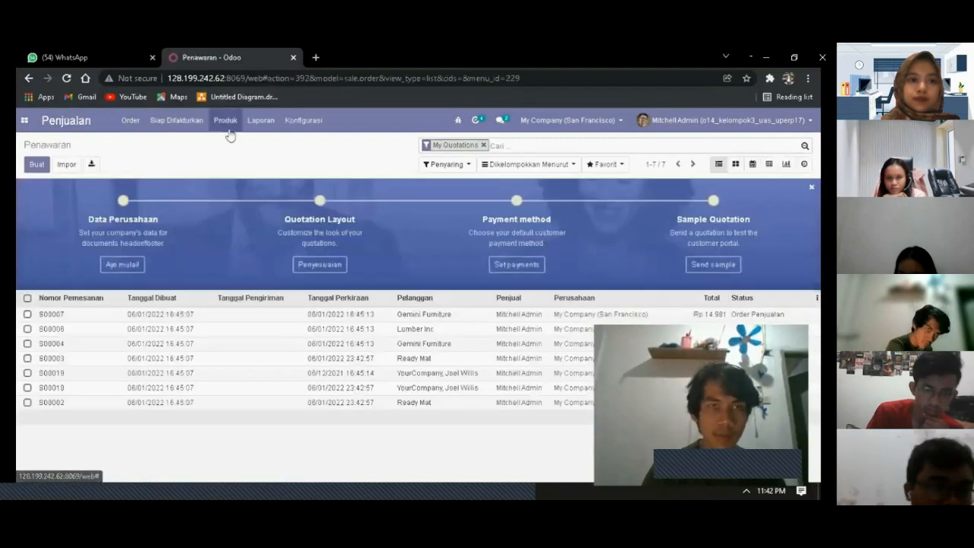
{"action": "left_click", "coordinate": [131, 121]}
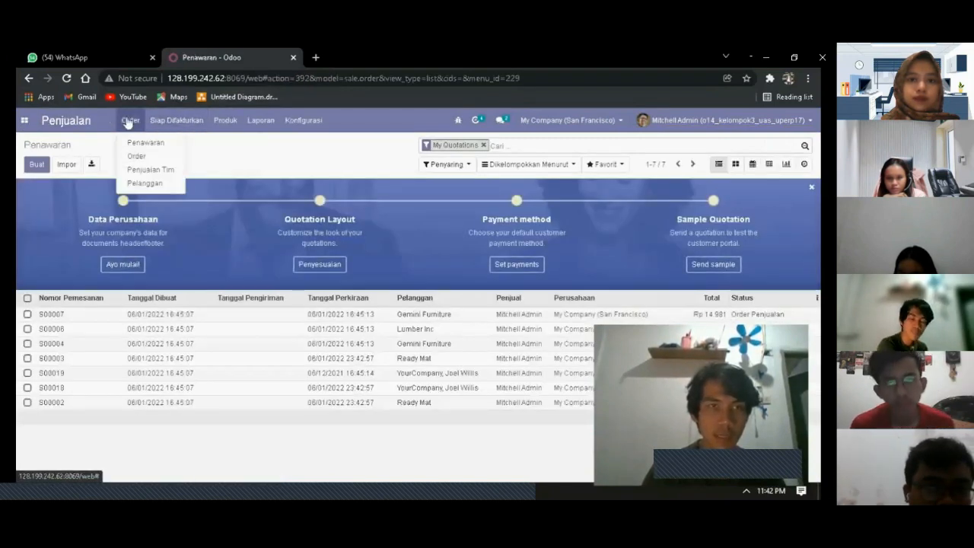
{"action": "left_click", "coordinate": [142, 184]}
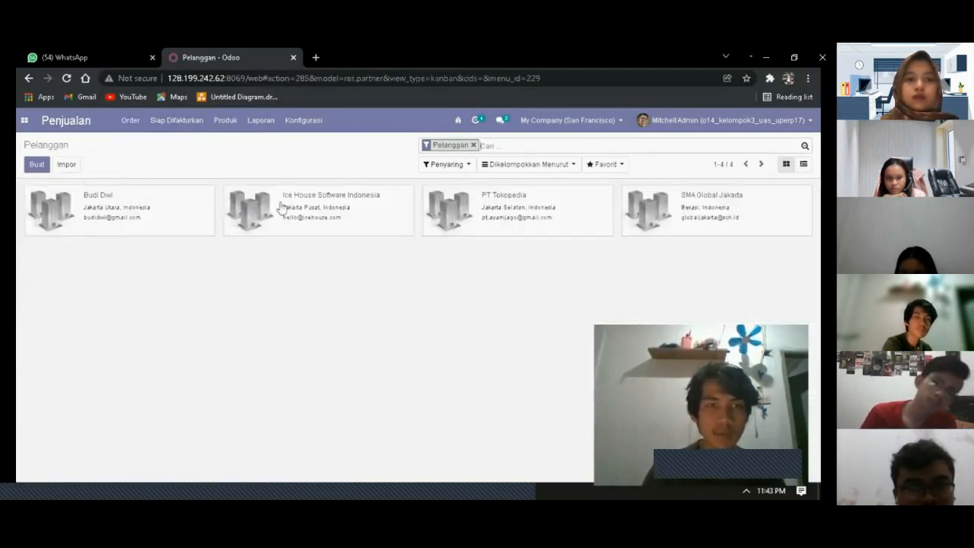
Test-import 'Kelompok 3 - Customer', return to Pelanggan, and open the Pembelian app.
{"action": "left_click", "coordinate": [80, 167]}
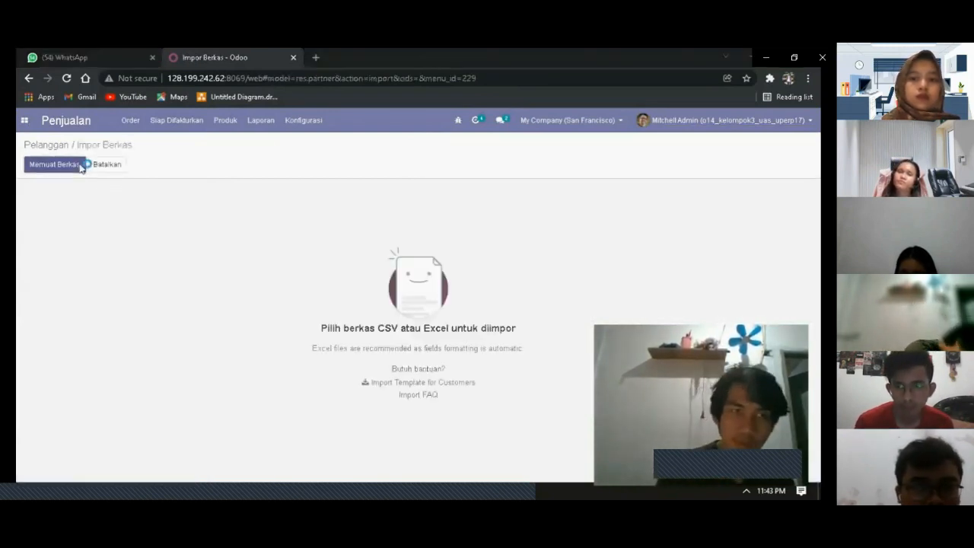
{"action": "left_click", "coordinate": [79, 166]}
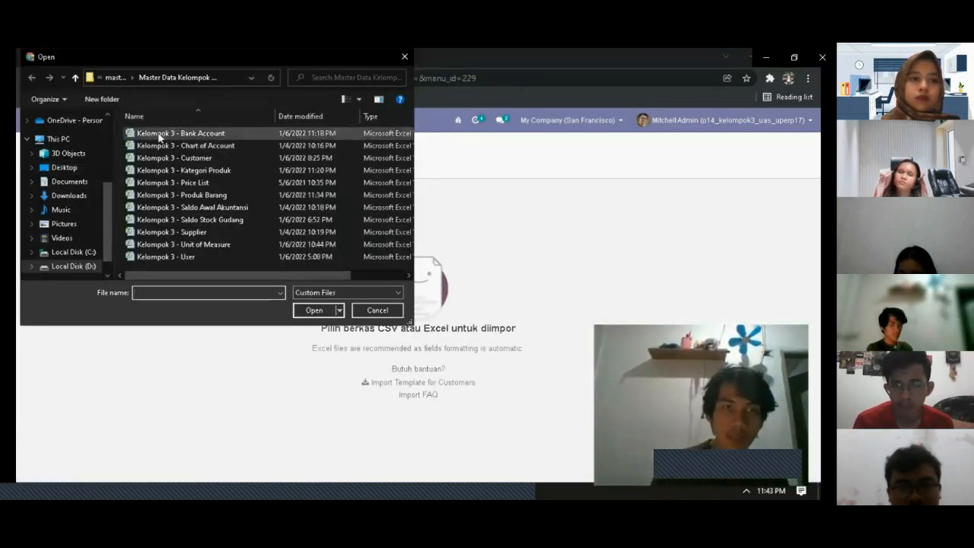
{"action": "double_click", "coordinate": [204, 158]}
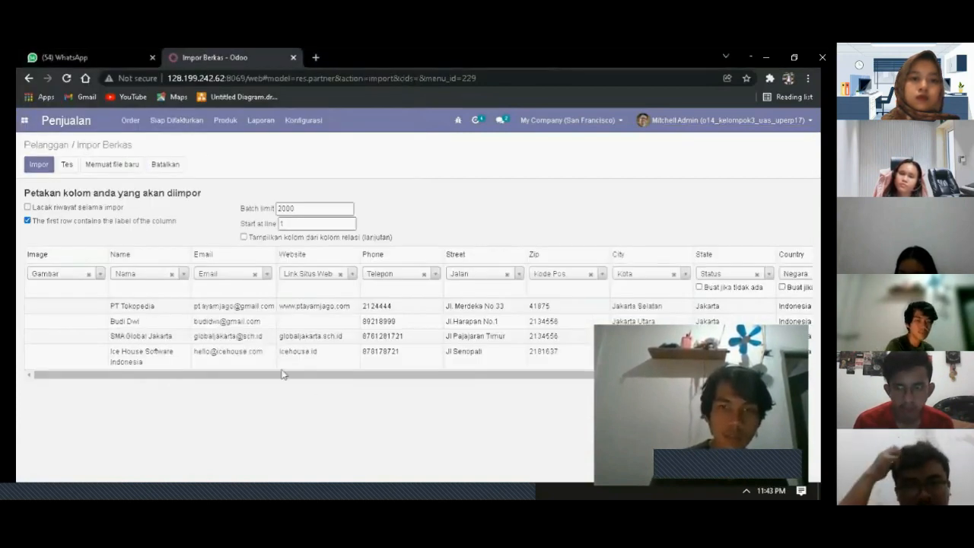
{"action": "left_click", "coordinate": [74, 168]}
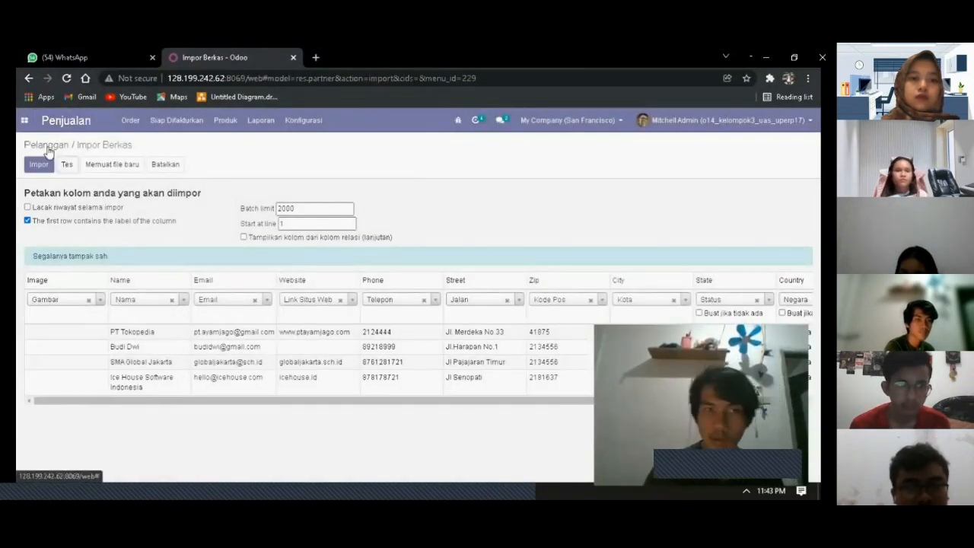
{"action": "left_click", "coordinate": [47, 150]}
{"action": "left_click", "coordinate": [25, 121]}
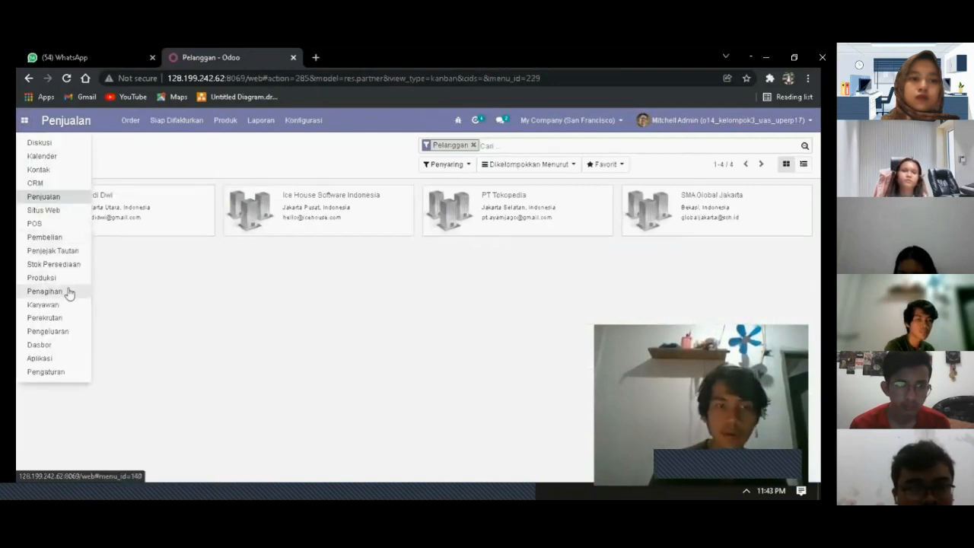
{"action": "left_click", "coordinate": [56, 238]}
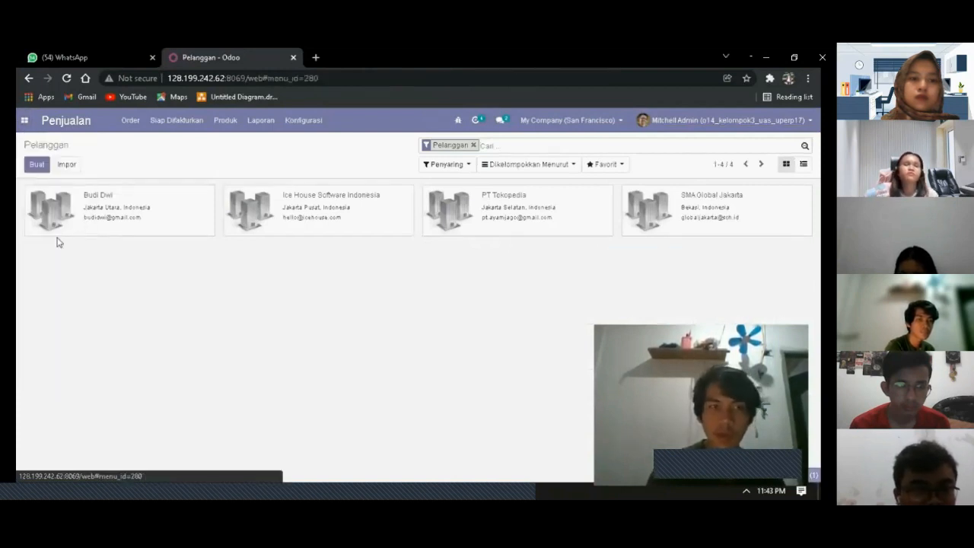
Load 'Kelompok 3 - Supplier' into the Pemasok vendor import and test it for errors.
{"action": "left_click", "coordinate": [136, 120]}
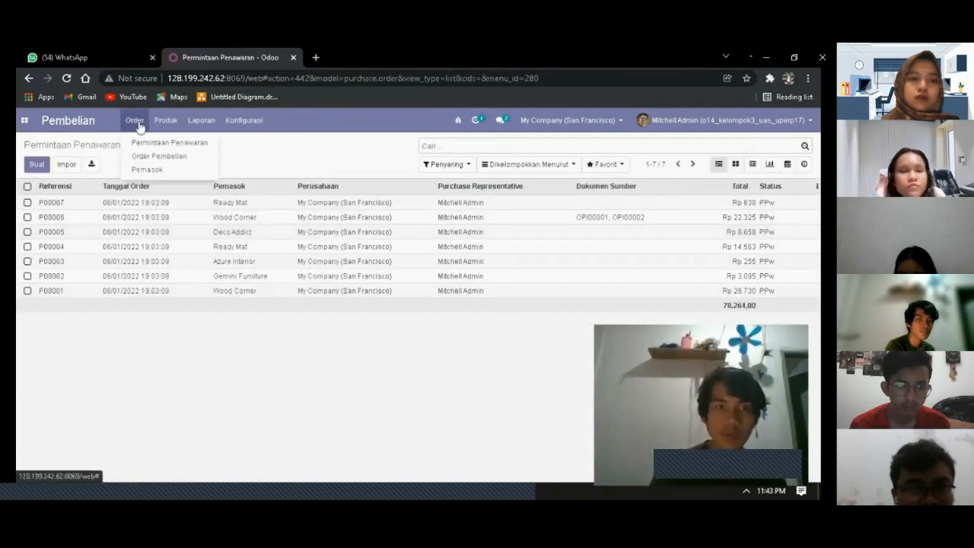
{"action": "left_click", "coordinate": [148, 169]}
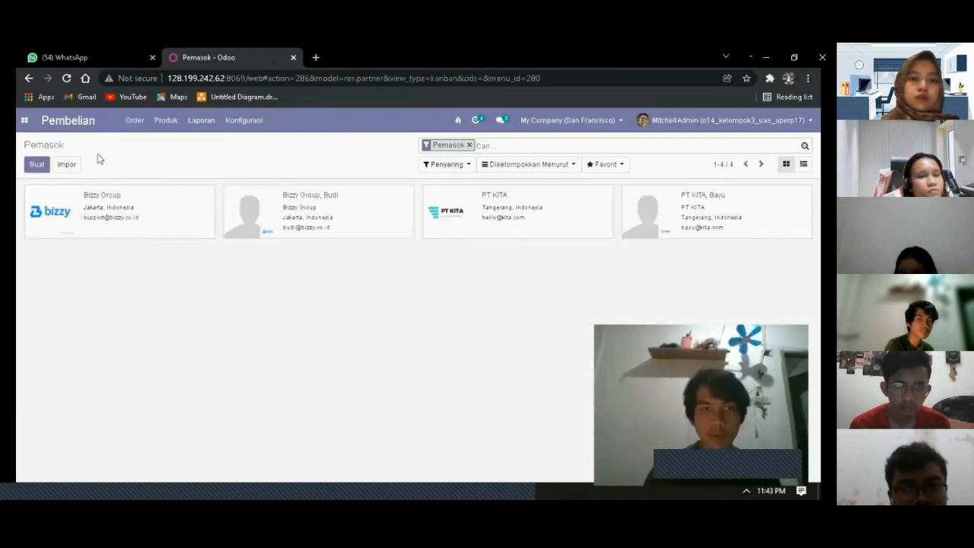
{"action": "left_click", "coordinate": [67, 164]}
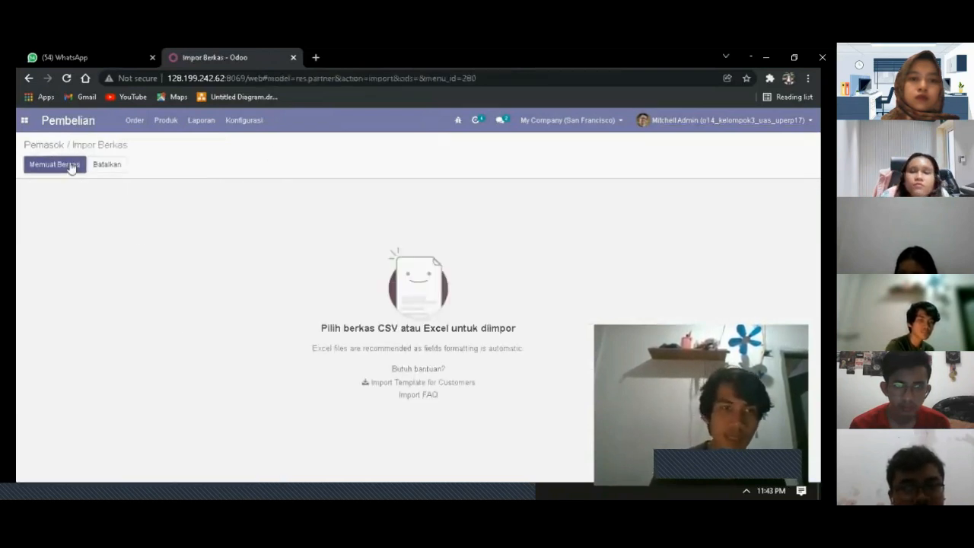
{"action": "left_click", "coordinate": [70, 165]}
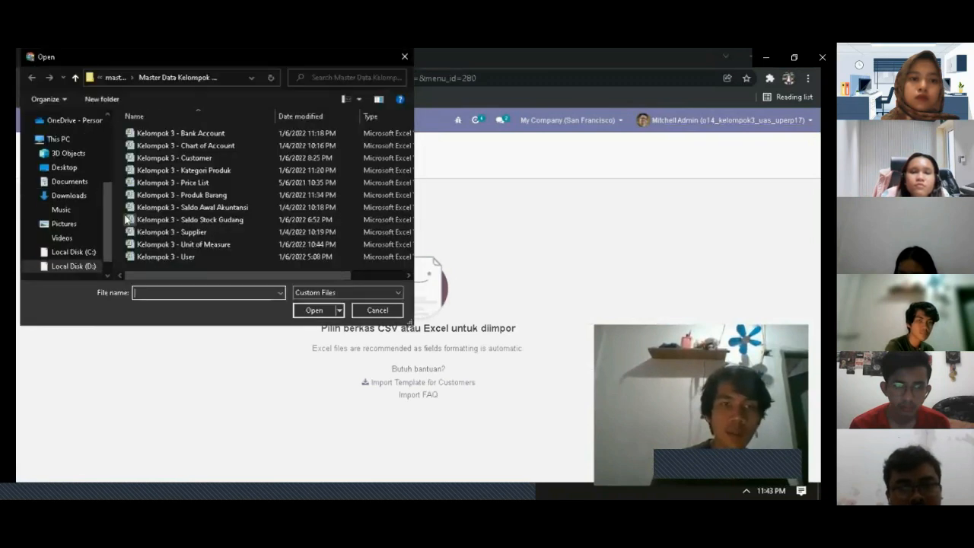
{"action": "left_click", "coordinate": [200, 233]}
{"action": "double_click", "coordinate": [183, 231]}
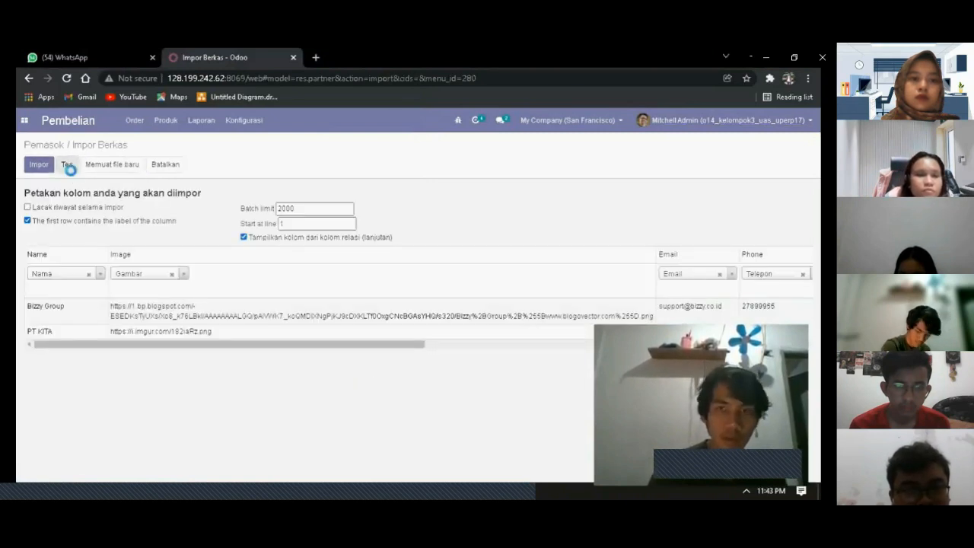
{"action": "left_click", "coordinate": [68, 166]}
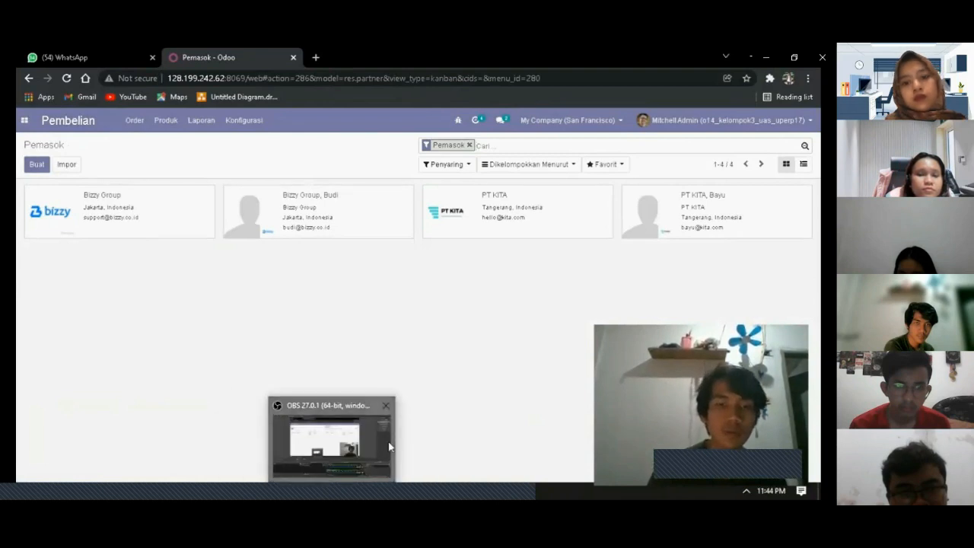
Bring the OBS Studio recording window in front of the browser.
{"action": "left_click", "coordinate": [389, 447]}
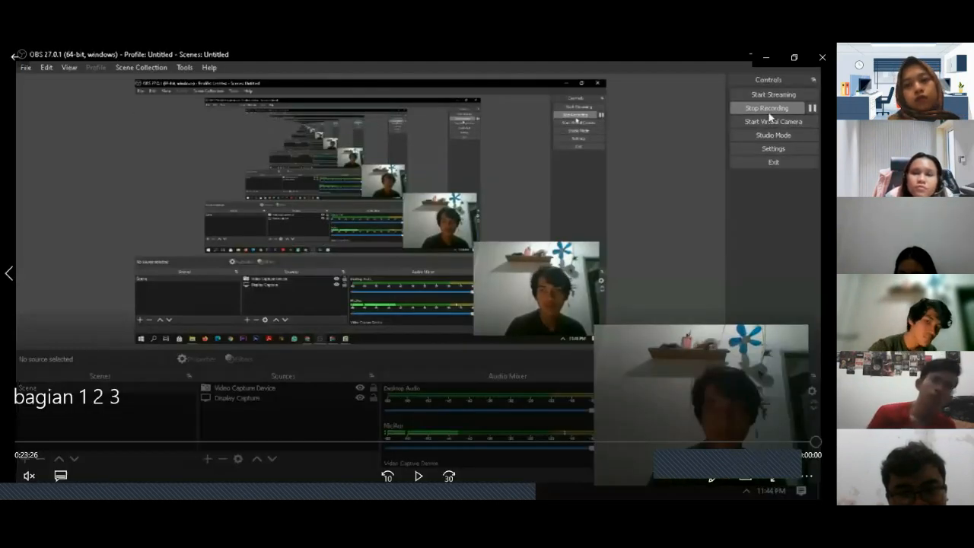